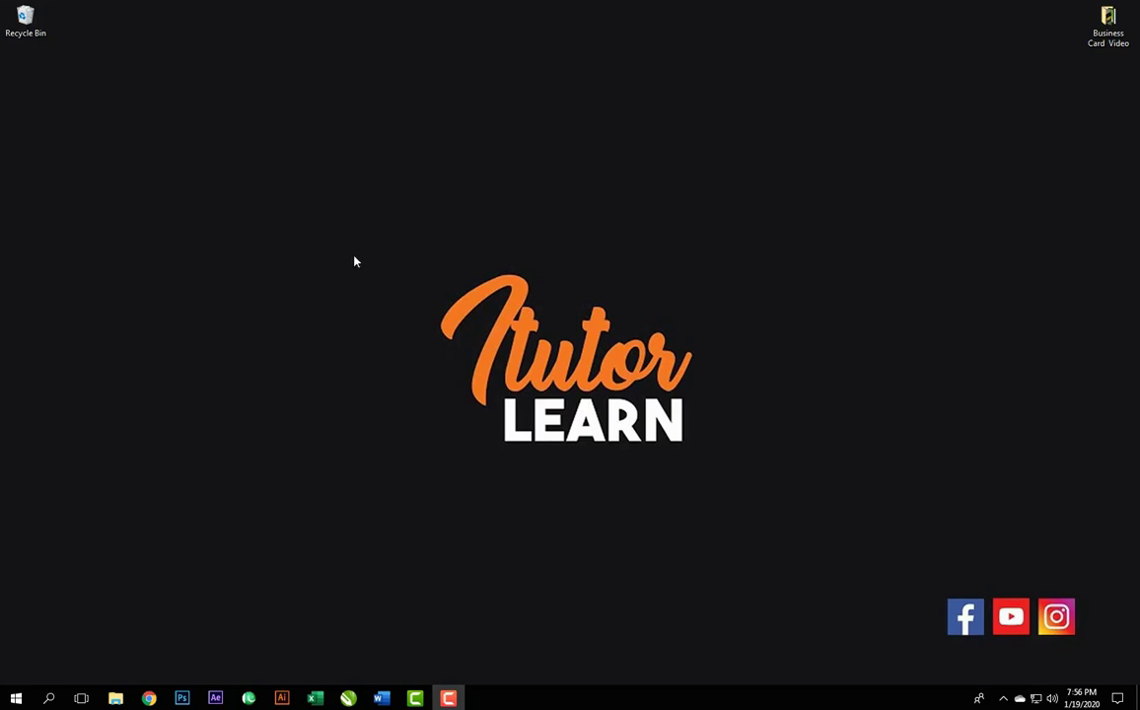
- Open Card.cdr and draw a 3.5 × 2 inch rectangle for the card
{"action": "left_click_drag", "start_coordinate": [298, 185], "coordinate": [782, 523]}
{"action": "left_click", "coordinate": [348, 698]}
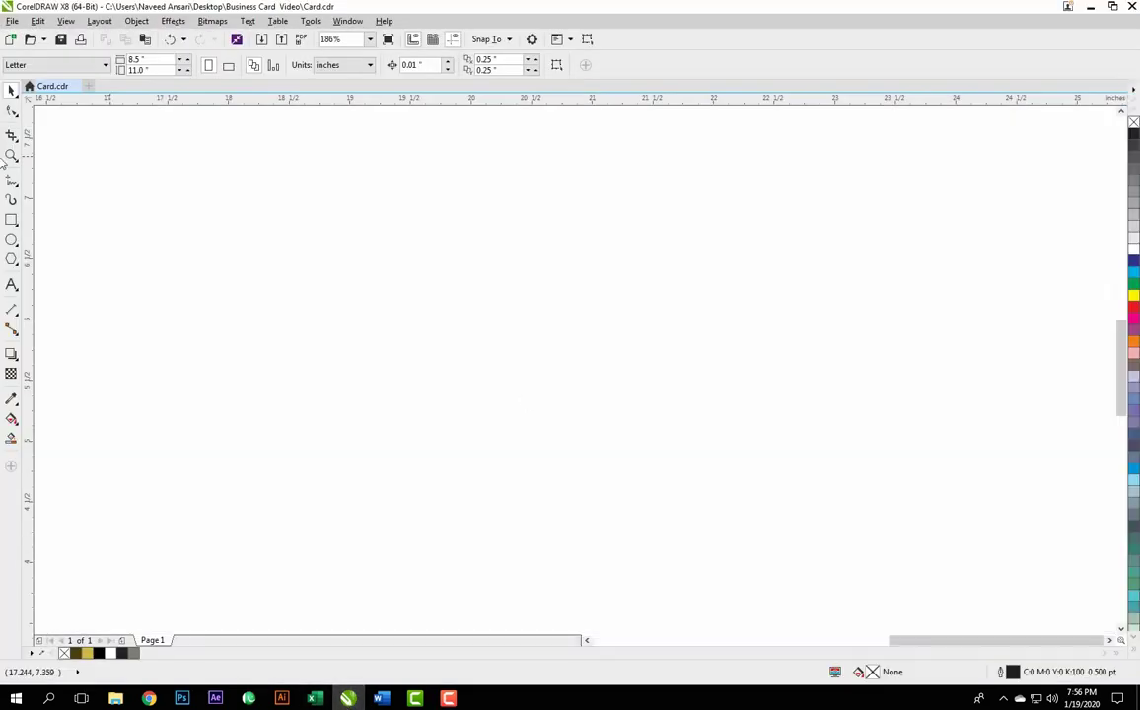
{"action": "left_click", "coordinate": [12, 219]}
{"action": "left_click_drag", "start_coordinate": [355, 218], "coordinate": [580, 369]}
{"action": "type", "text": "2"}
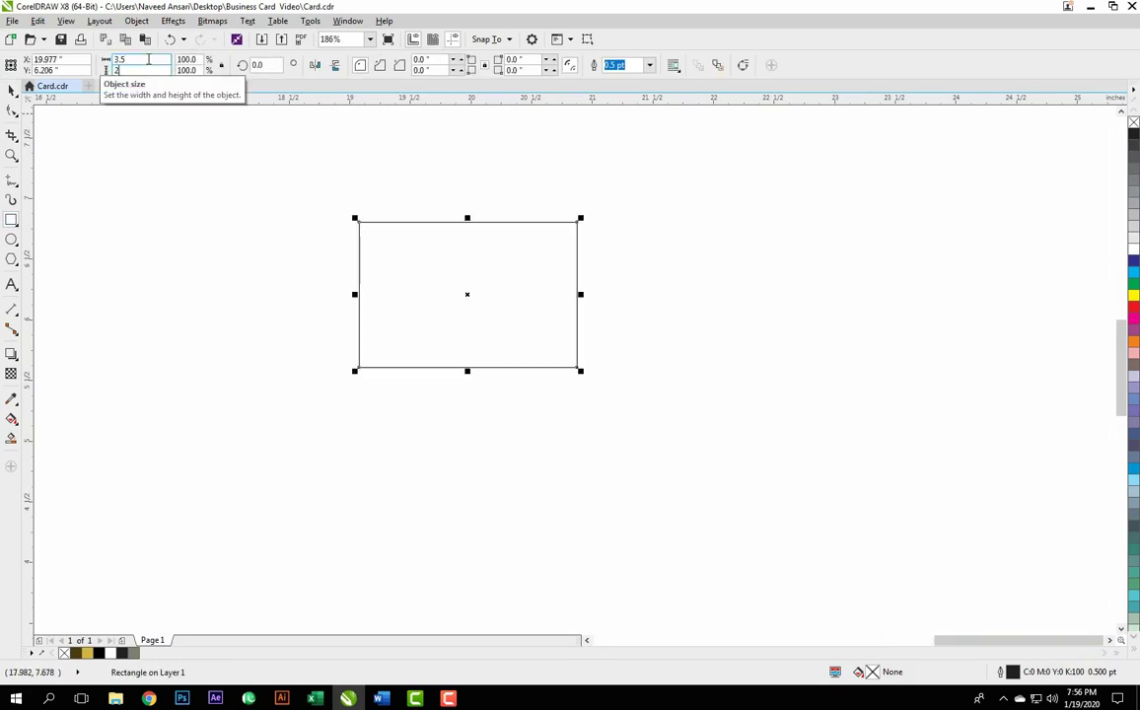
{"action": "key", "text": "Return"}
{"action": "left_click", "coordinate": [804, 306]}
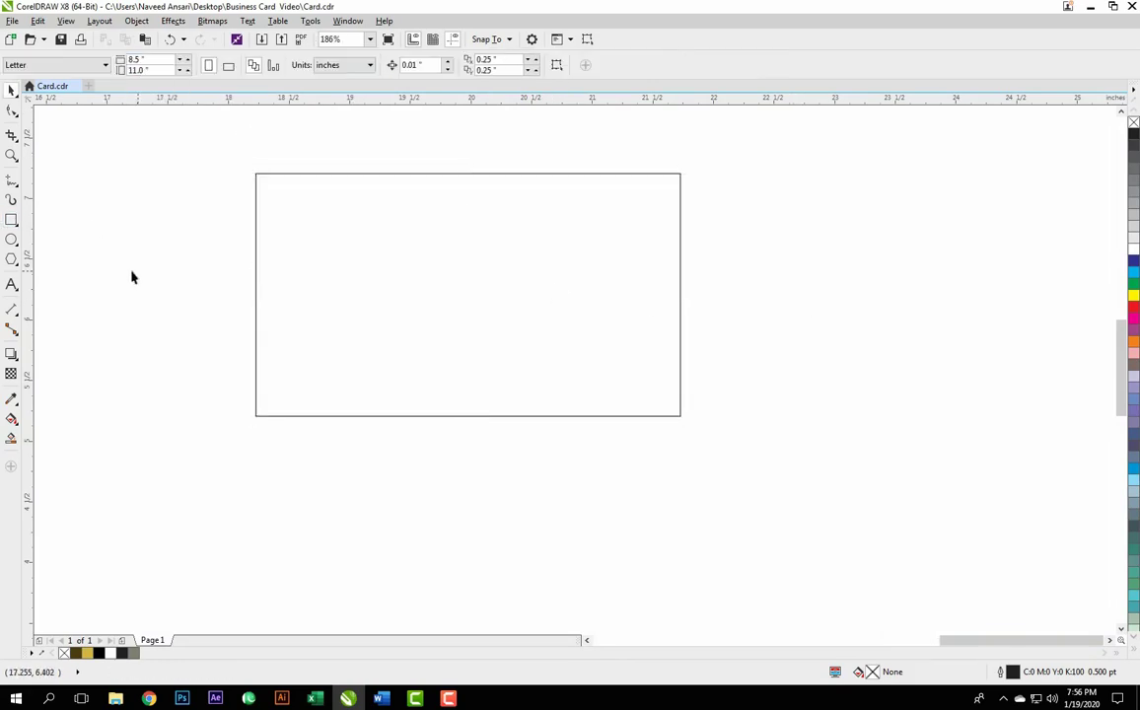
- Place vertical guidelines on the rectangle's left and right edges
{"action": "left_click_drag", "start_coordinate": [27, 264], "coordinate": [256, 271]}
{"action": "left_click_drag", "start_coordinate": [662, 363], "coordinate": [680, 360]}
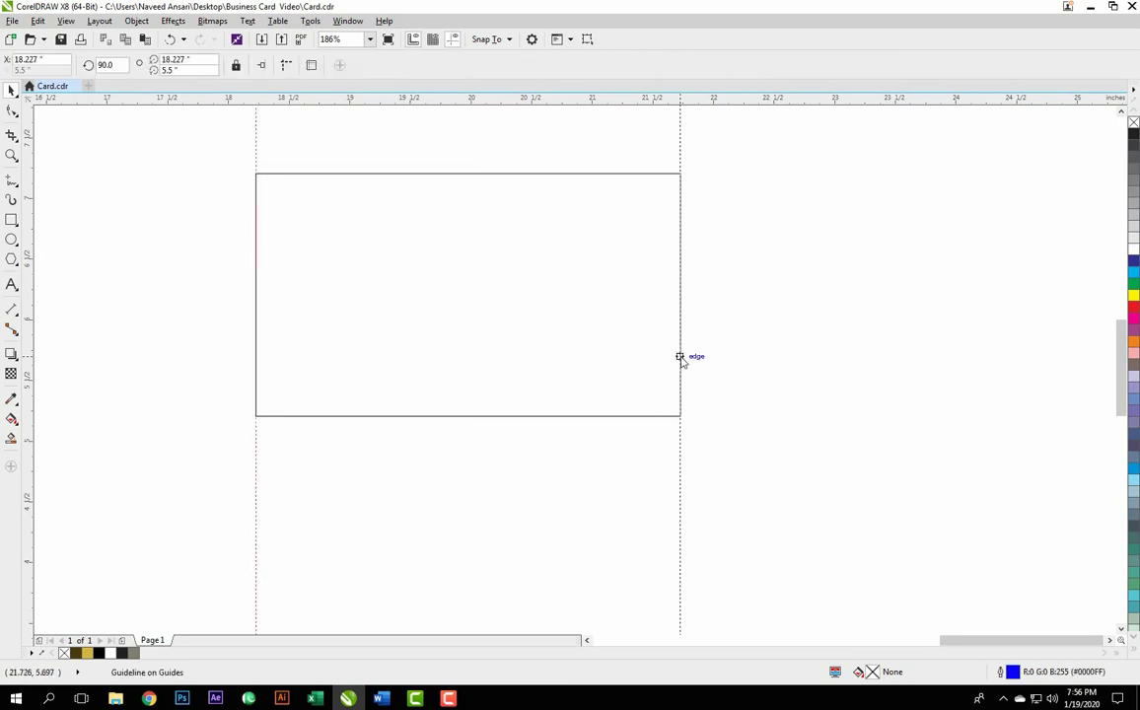
{"action": "scroll", "coordinate": [539, 280], "scroll_direction": "down", "scroll_amount": 3}
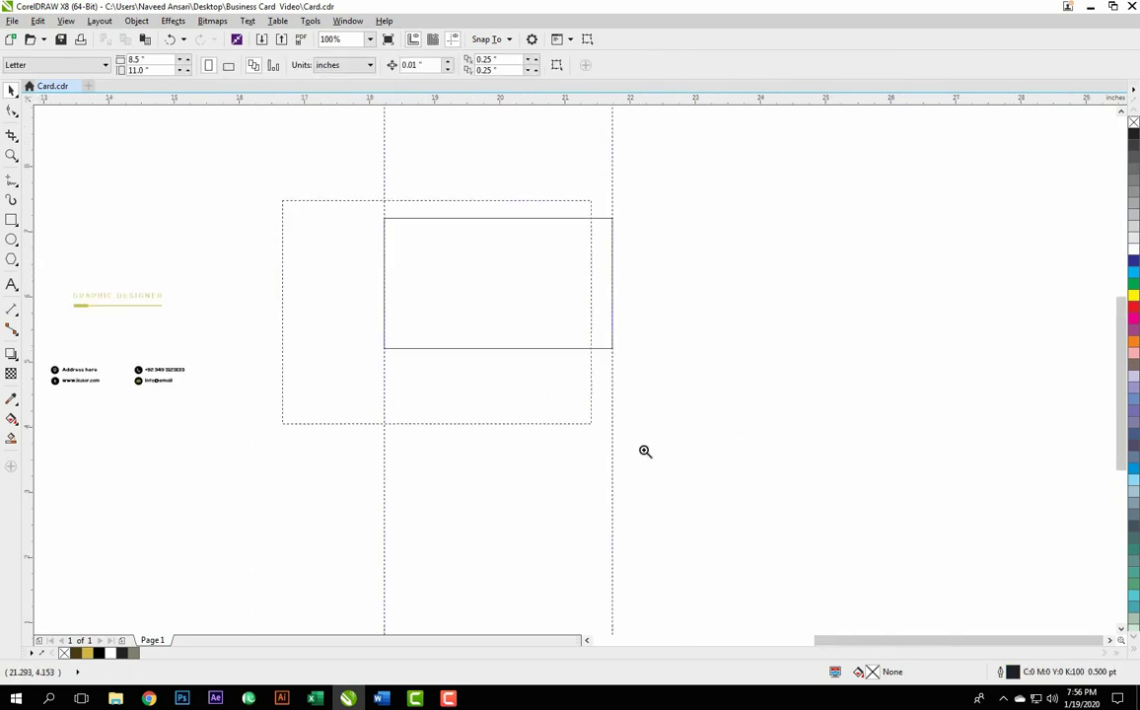
{"action": "scroll", "coordinate": [432, 383], "scroll_direction": "up", "scroll_amount": 2}
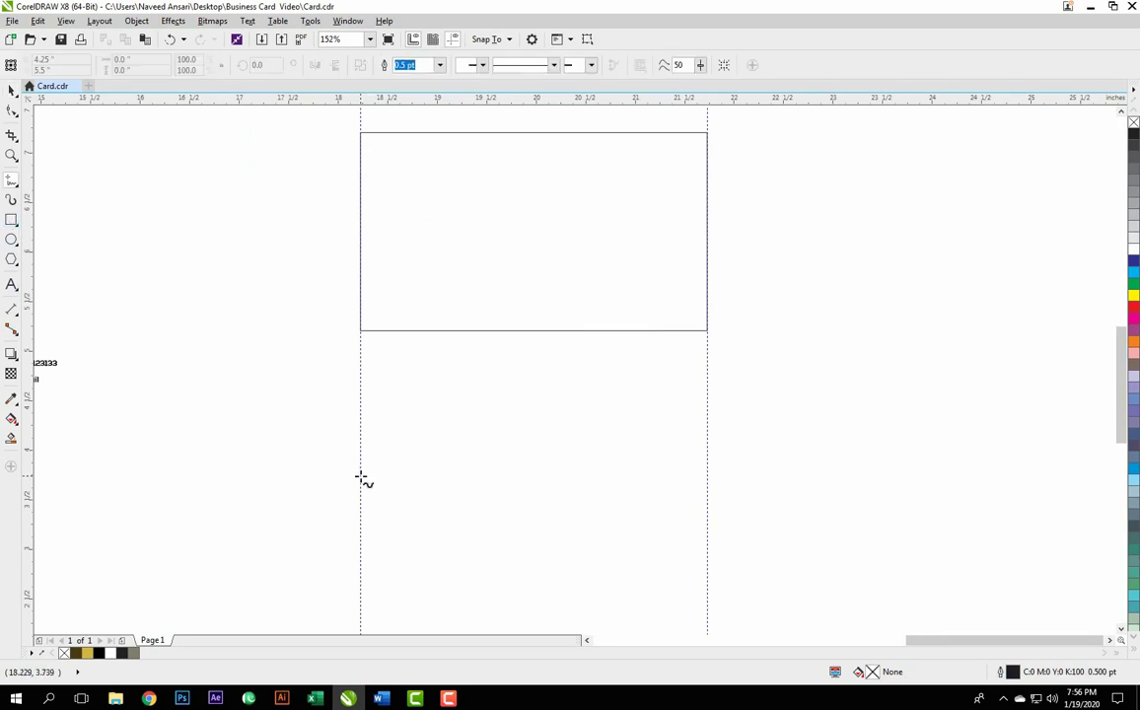
- Draw a 7-node closed polygon between the guides, with a flat bottom and zigzag top
{"action": "left_click", "coordinate": [361, 477]}
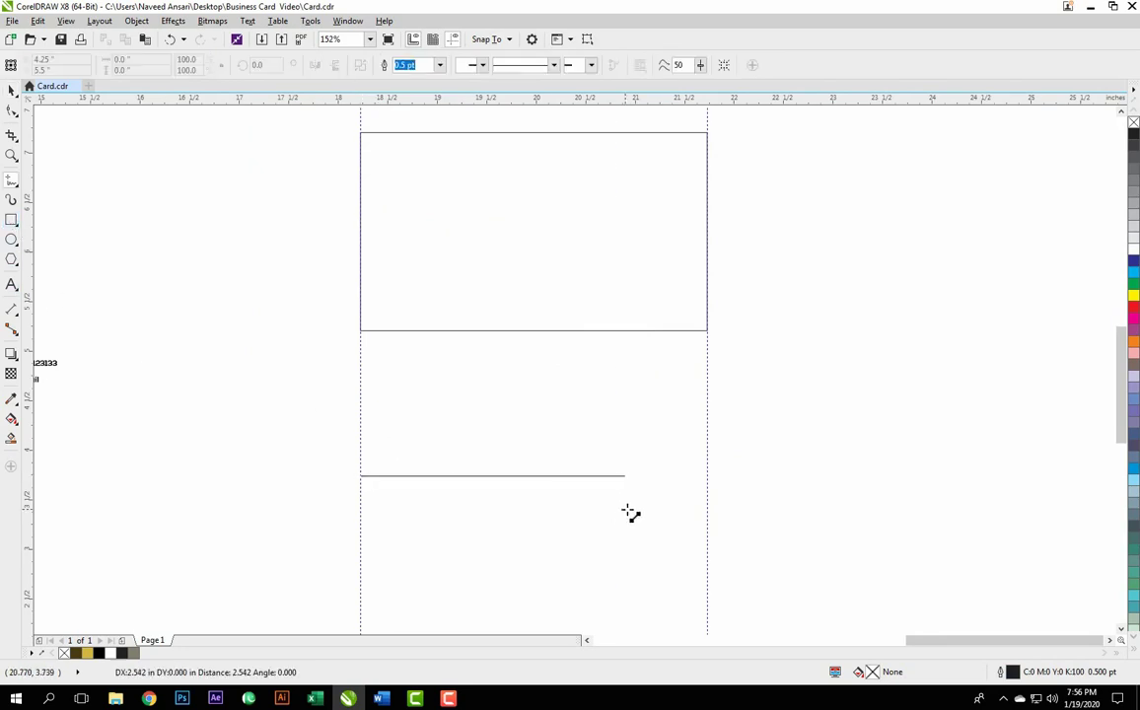
{"action": "left_click", "coordinate": [708, 477]}
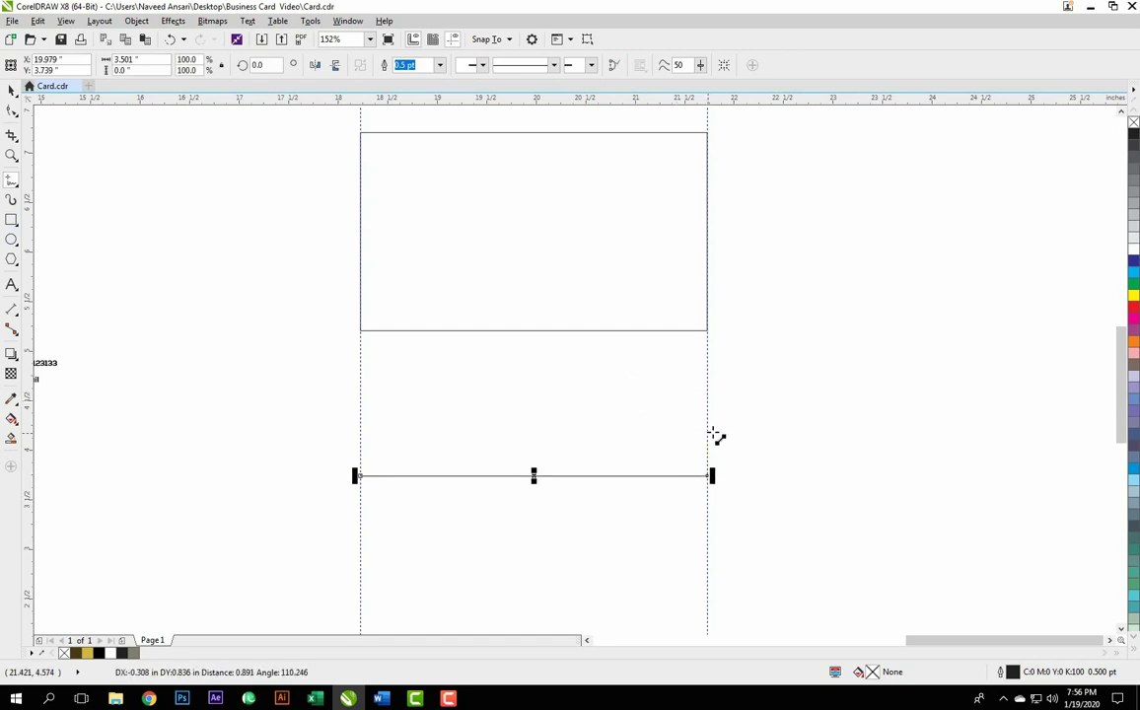
{"action": "left_click", "coordinate": [709, 404]}
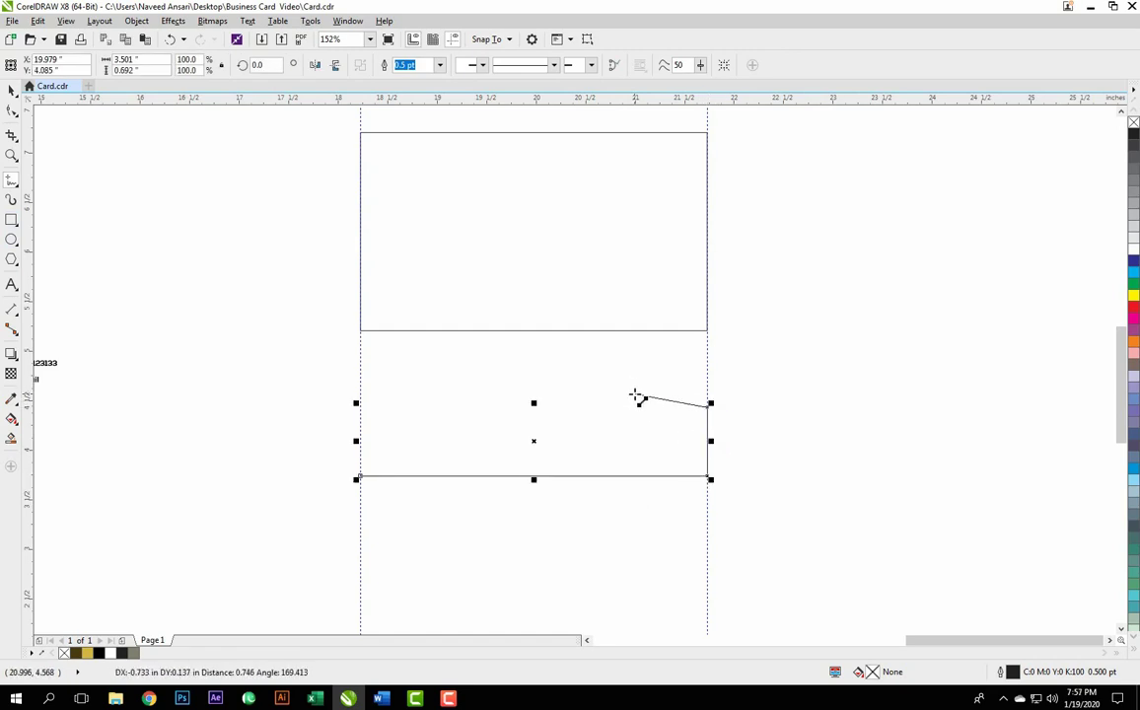
{"action": "left_click", "coordinate": [632, 393]}
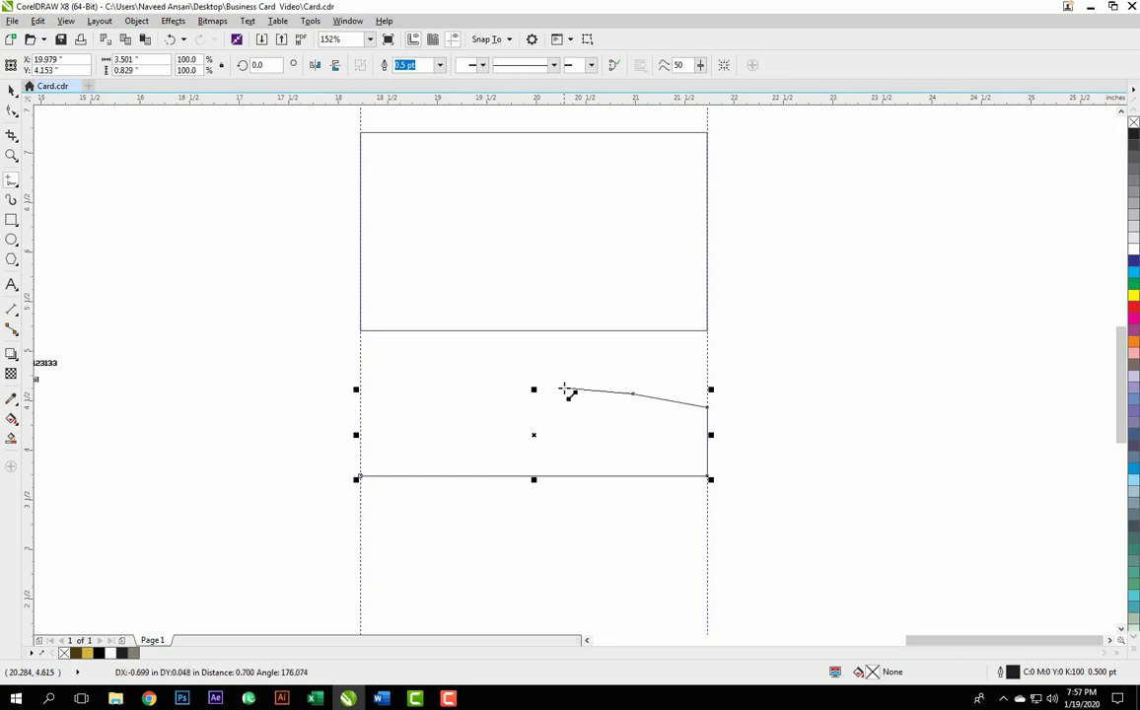
{"action": "left_click", "coordinate": [545, 383]}
{"action": "left_click", "coordinate": [467, 398]}
{"action": "left_click", "coordinate": [359, 371]}
{"action": "left_click", "coordinate": [358, 476]}
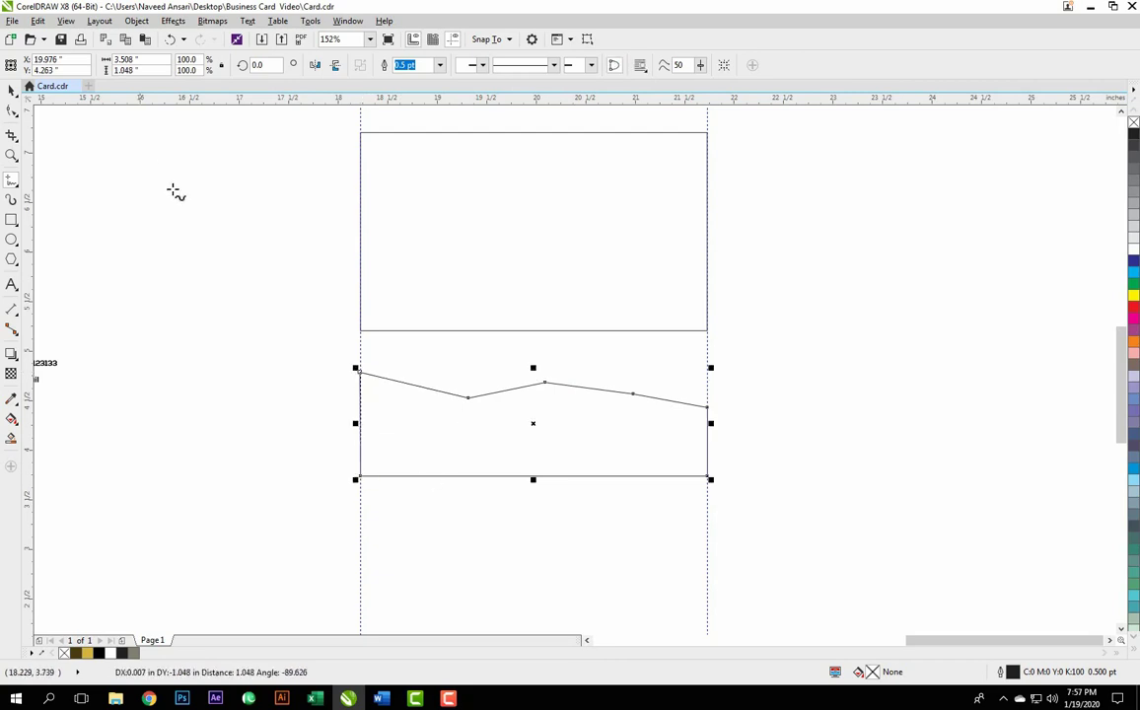
{"action": "key", "text": "F10"}
{"action": "left_click", "coordinate": [428, 381]}
{"action": "scroll", "coordinate": [451, 404], "scroll_direction": "up", "scroll_amount": 5}
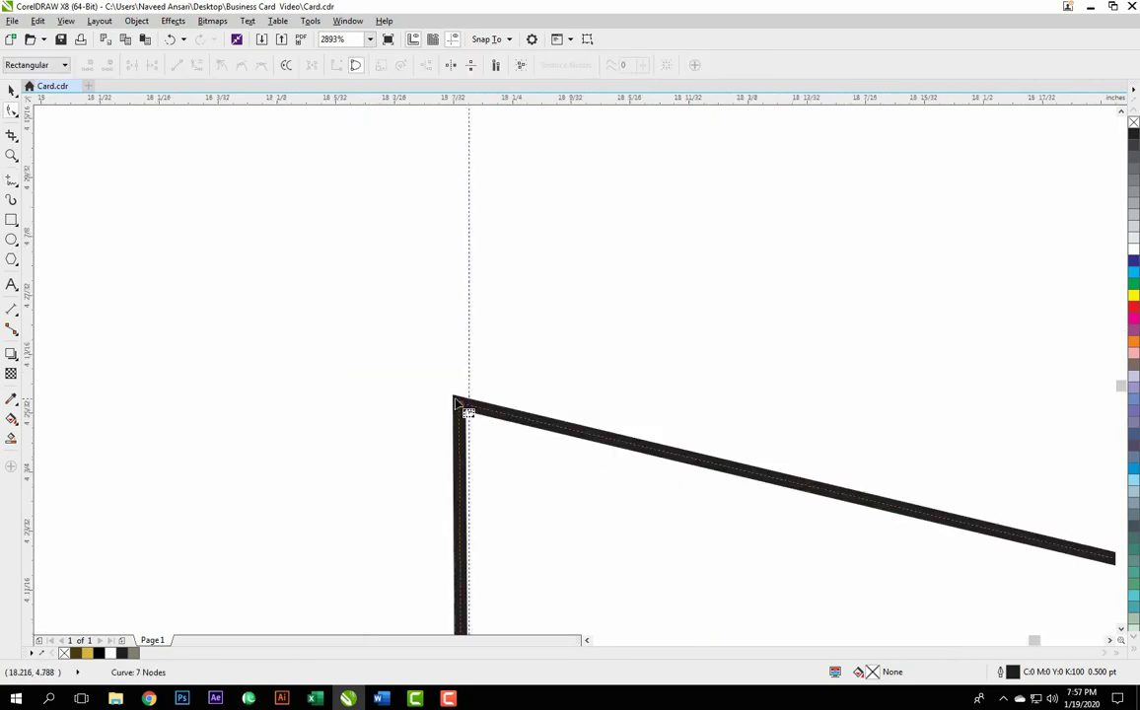
- Convert the two right top-edge segments to curves and bend them into arcs
{"action": "scroll", "coordinate": [468, 410], "scroll_direction": "down", "scroll_amount": 3}
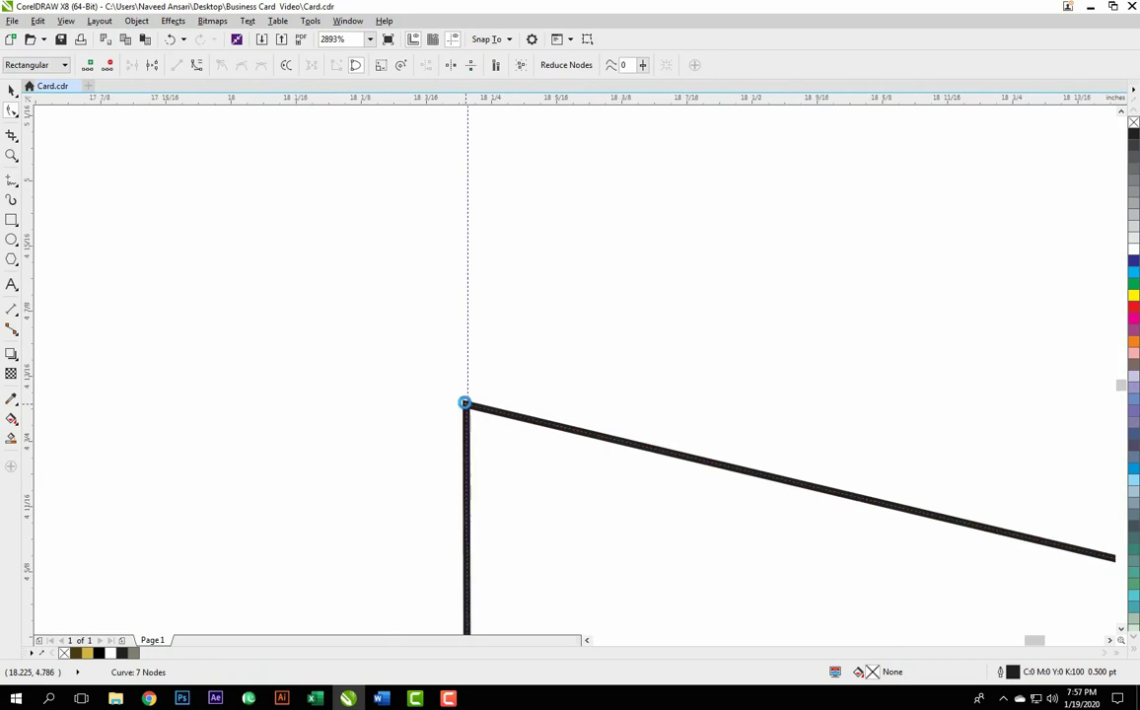
{"action": "scroll", "coordinate": [471, 412], "scroll_direction": "down", "scroll_amount": 2}
{"action": "scroll", "coordinate": [466, 409], "scroll_direction": "down", "scroll_amount": 2}
{"action": "scroll", "coordinate": [464, 405], "scroll_direction": "down", "scroll_amount": 2}
{"action": "scroll", "coordinate": [789, 516], "scroll_direction": "up", "scroll_amount": 3}
{"action": "left_click_drag", "start_coordinate": [900, 239], "coordinate": [639, 351]}
{"action": "left_click", "coordinate": [201, 66]}
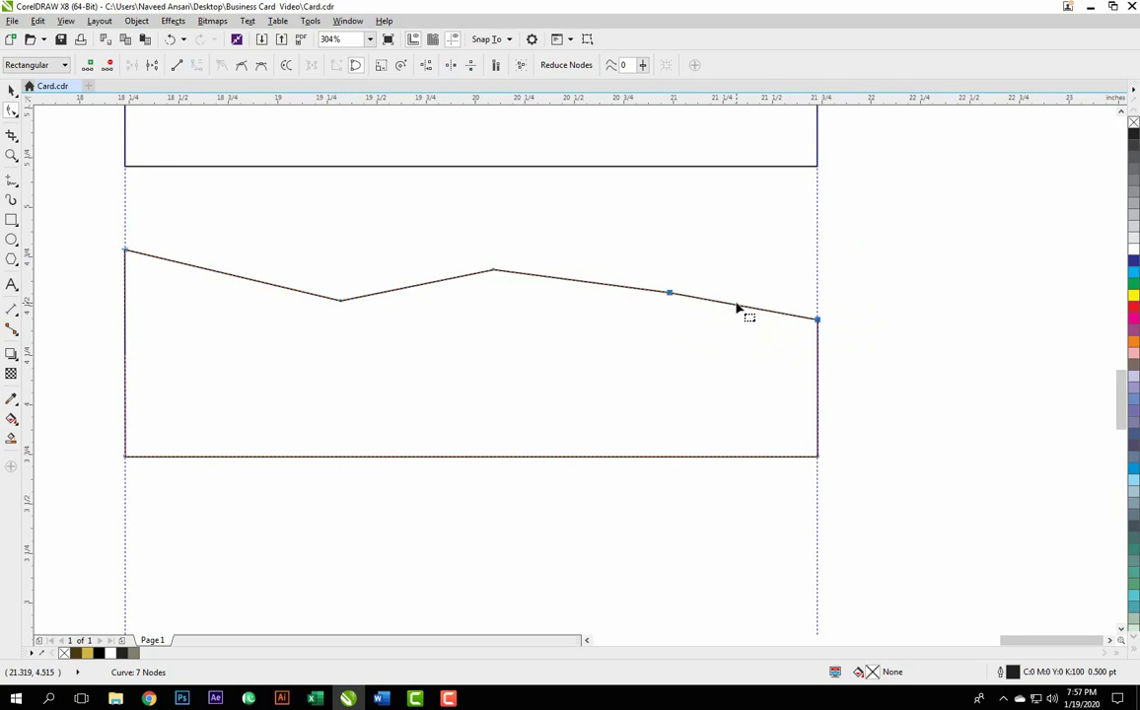
{"action": "left_click_drag", "start_coordinate": [739, 304], "coordinate": [749, 288]}
{"action": "left_click_drag", "start_coordinate": [697, 222], "coordinate": [473, 320]}
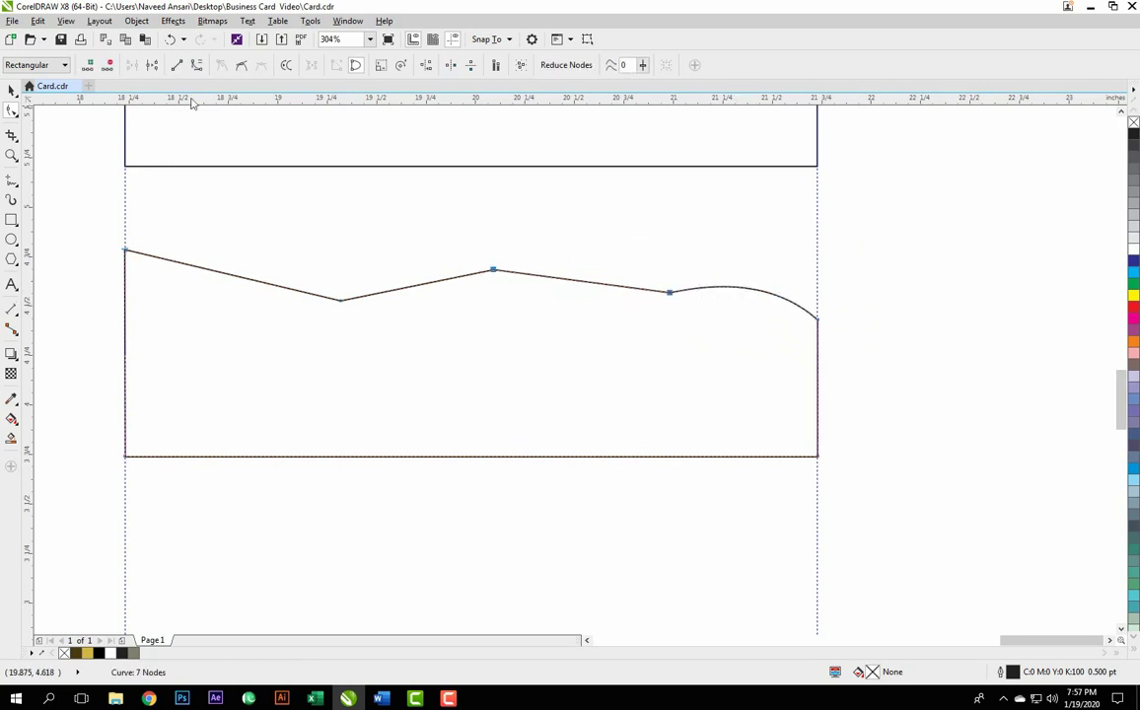
{"action": "left_click_drag", "start_coordinate": [582, 283], "coordinate": [581, 295]}
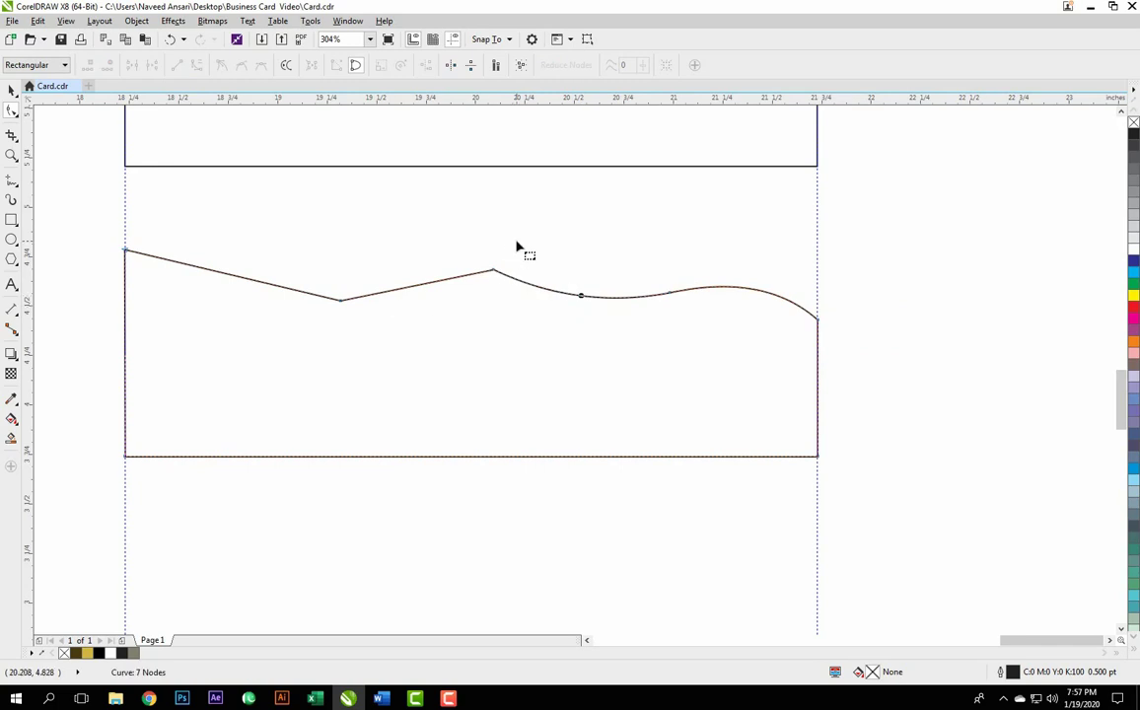
- Curve the left top-edge segment into a sag and delete the middle peak node
{"action": "left_click_drag", "start_coordinate": [517, 246], "coordinate": [461, 284]}
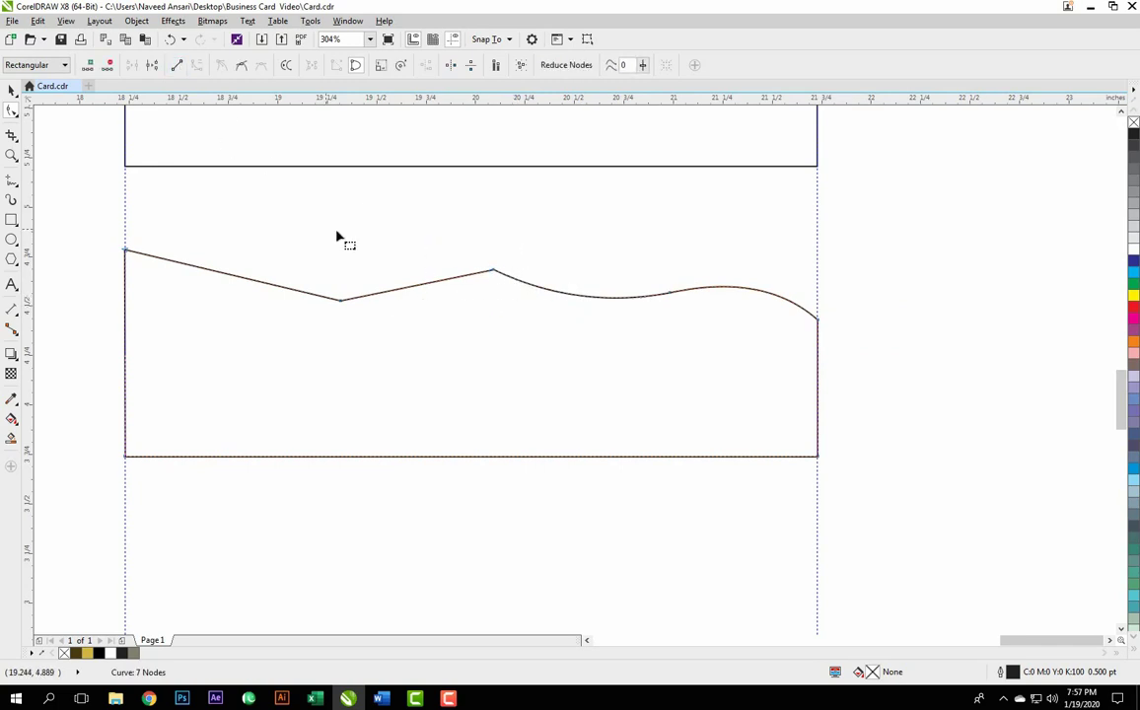
{"action": "left_click_drag", "start_coordinate": [372, 244], "coordinate": [224, 341]}
{"action": "left_click_drag", "start_coordinate": [222, 272], "coordinate": [206, 284]}
{"action": "key", "text": "ctrl+z"}
{"action": "left_click", "coordinate": [196, 67]}
{"action": "left_click_drag", "start_coordinate": [216, 281], "coordinate": [209, 290]}
{"action": "left_click_drag", "start_coordinate": [325, 227], "coordinate": [585, 363]}
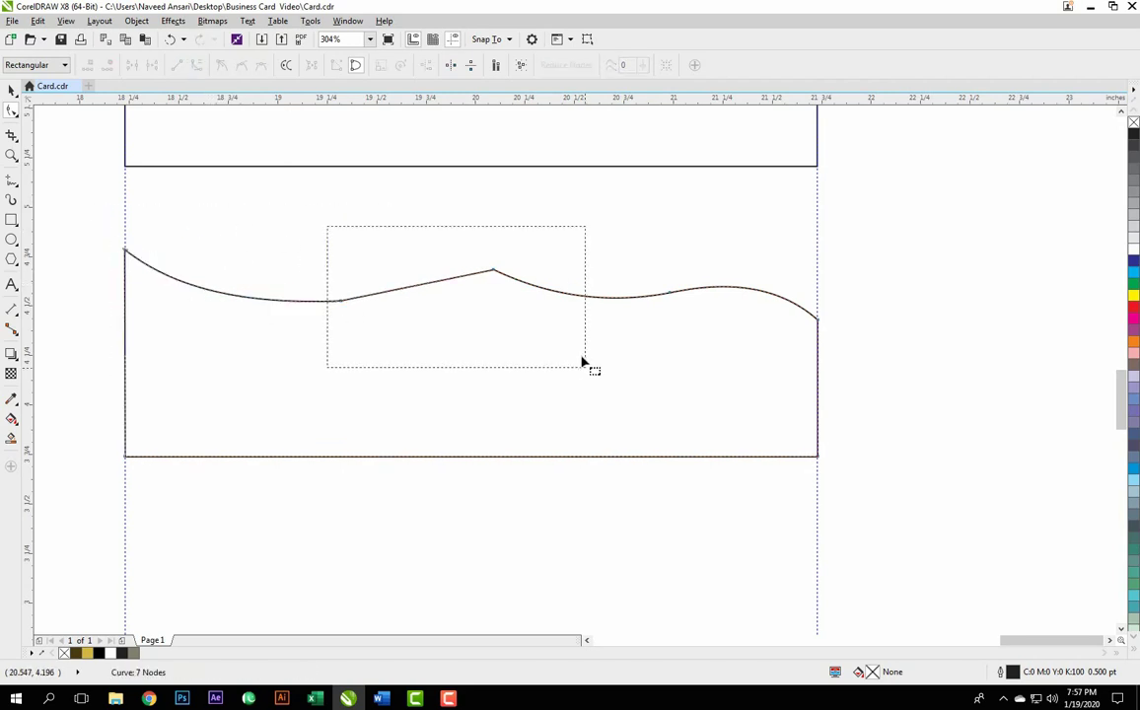
{"action": "mouse_move", "coordinate": [524, 247]}
{"action": "left_mouse_down"}
{"action": "mouse_move", "coordinate": [465, 278]}
{"action": "mouse_move", "coordinate": [424, 259]}
{"action": "left_mouse_up"}
{"action": "key", "text": "Delete"}
- Add nodes to raise a smooth bump in the middle of the wave
{"action": "double_click", "coordinate": [565, 296]}
{"action": "left_click_drag", "start_coordinate": [565, 296], "coordinate": [516, 269]}
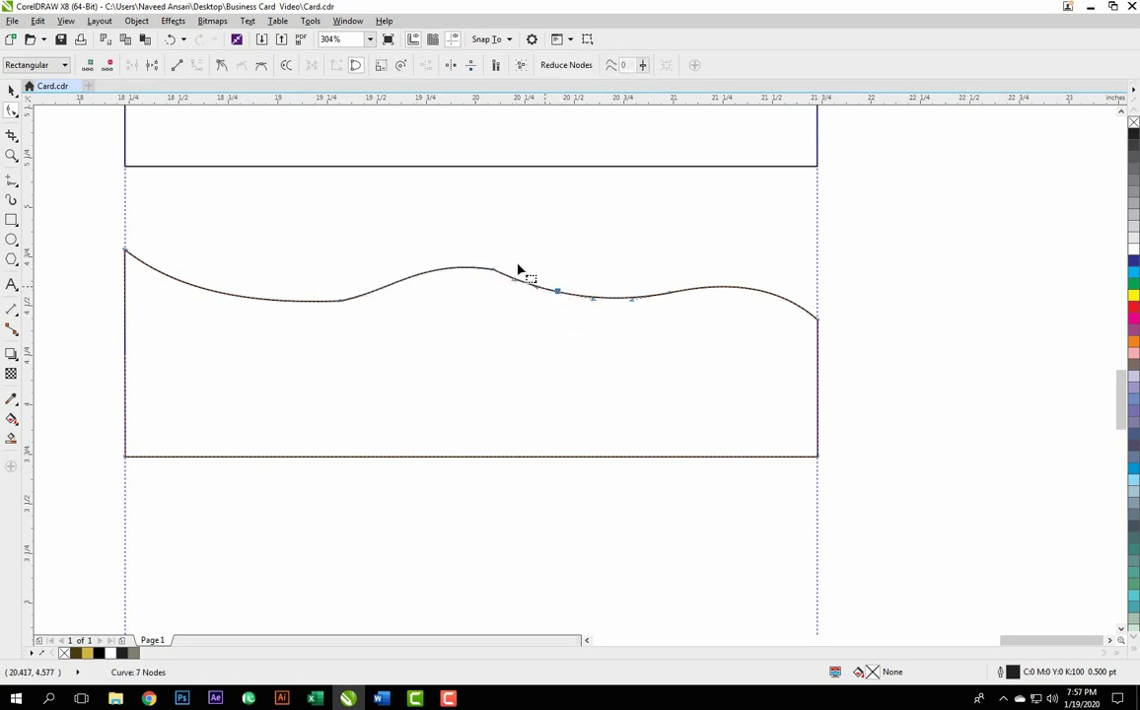
{"action": "double_click", "coordinate": [379, 294]}
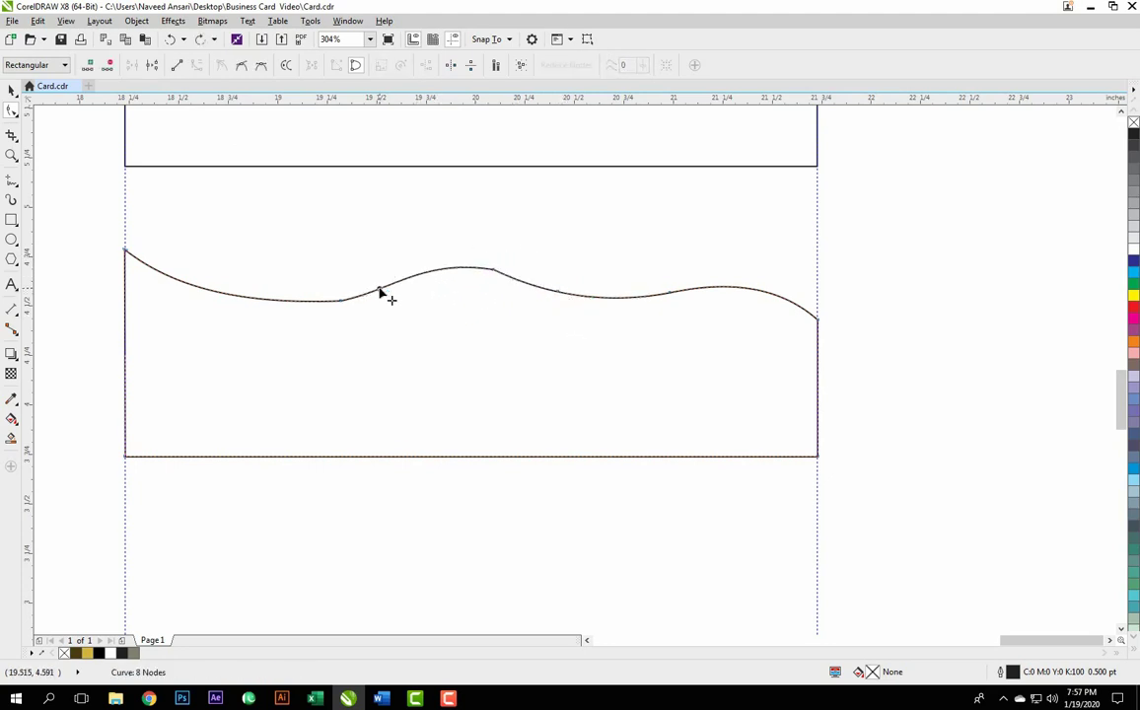
{"action": "double_click", "coordinate": [473, 262]}
{"action": "key", "text": "Delete"}
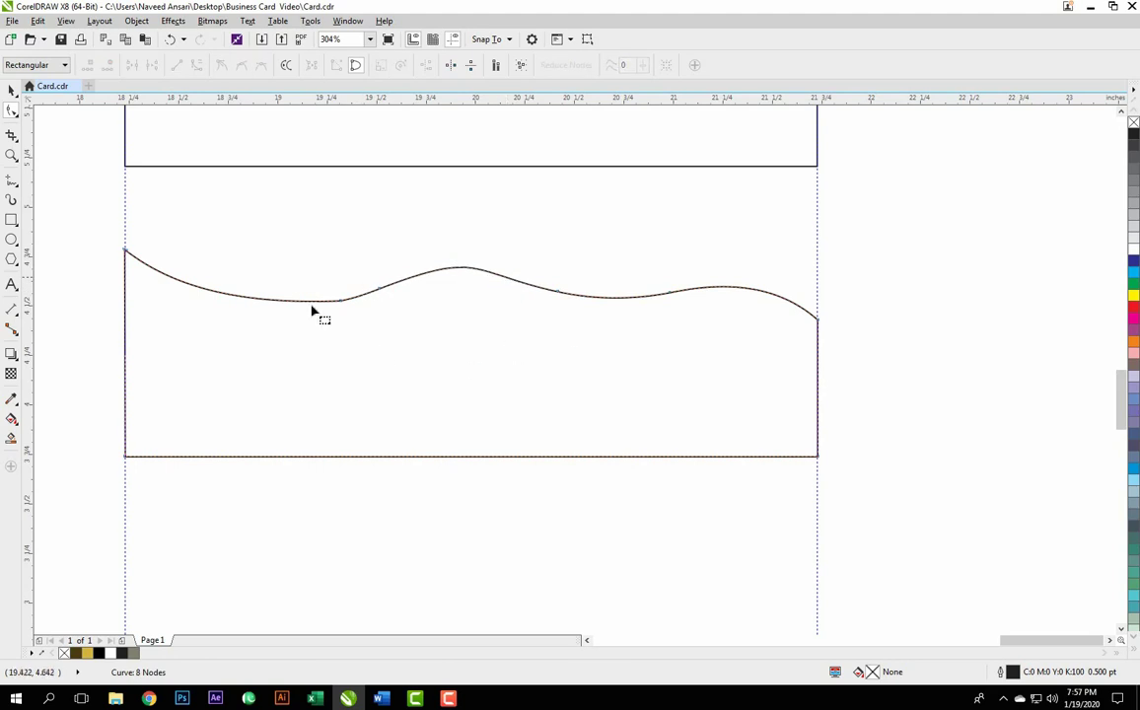
{"action": "key", "text": "space"}
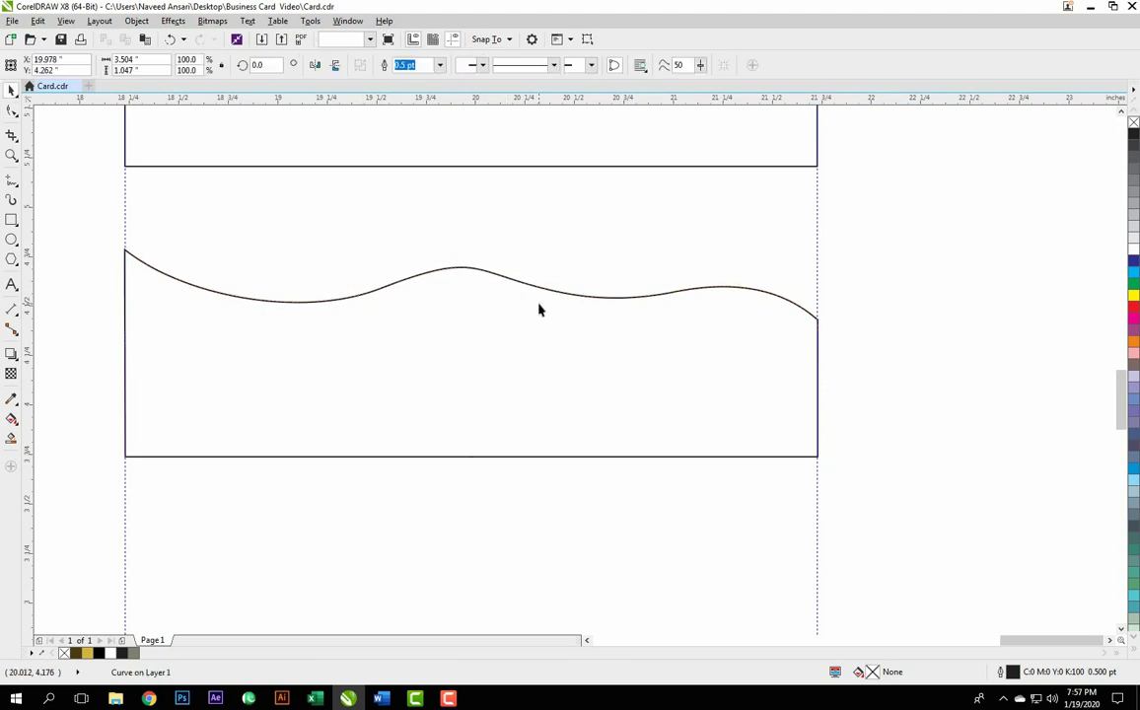
- Start a polyline shape with a flat bottom between the guides, rising up the right edge
{"action": "left_click", "coordinate": [538, 312]}
{"action": "scroll", "coordinate": [537, 311], "scroll_direction": "down", "scroll_amount": 2}
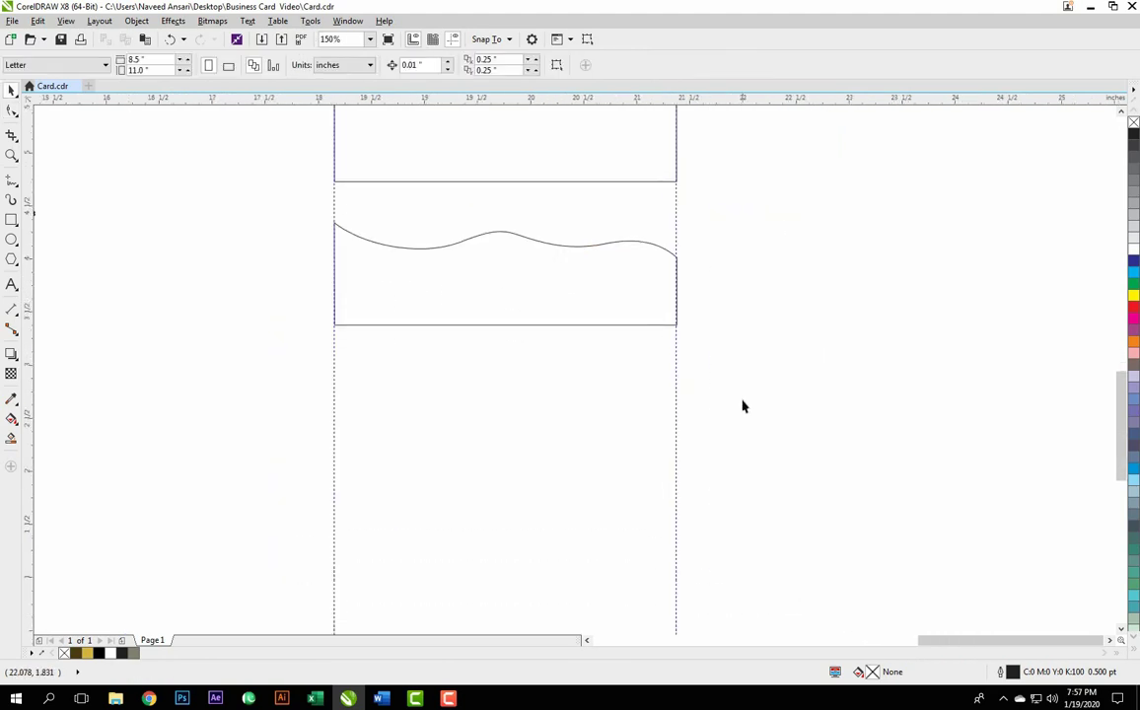
{"action": "scroll", "coordinate": [742, 405], "scroll_direction": "up", "scroll_amount": 1}
{"action": "left_click", "coordinate": [11, 221]}
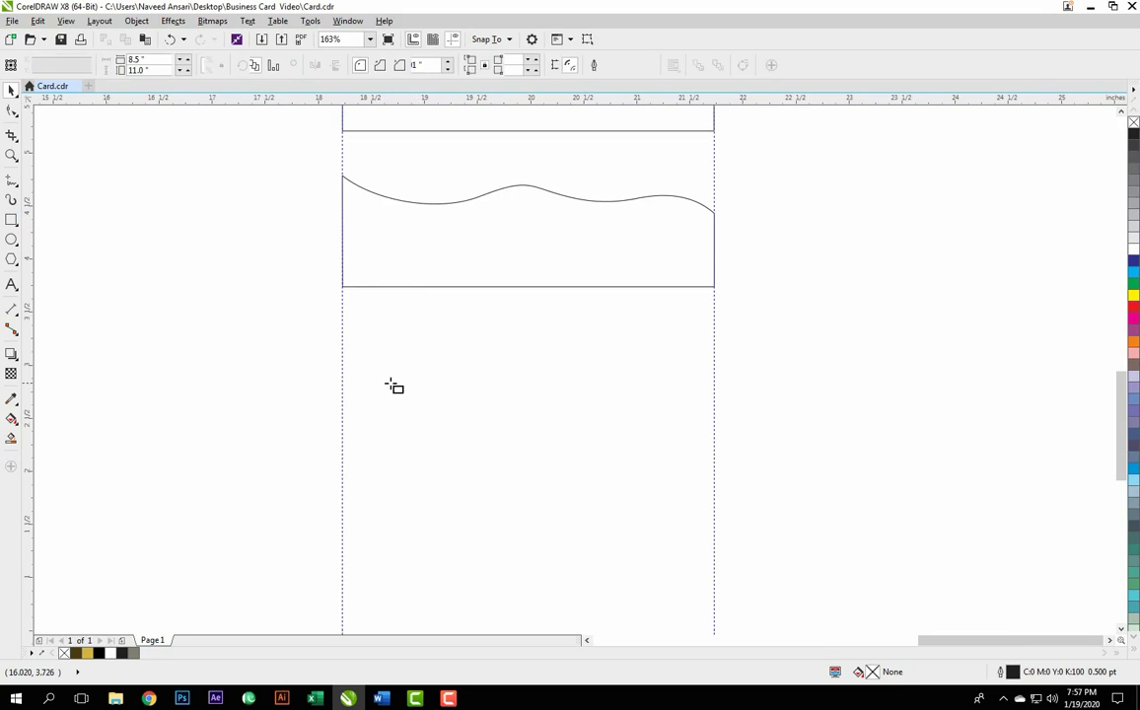
{"action": "key", "text": "F5"}
{"action": "left_click", "coordinate": [341, 487]}
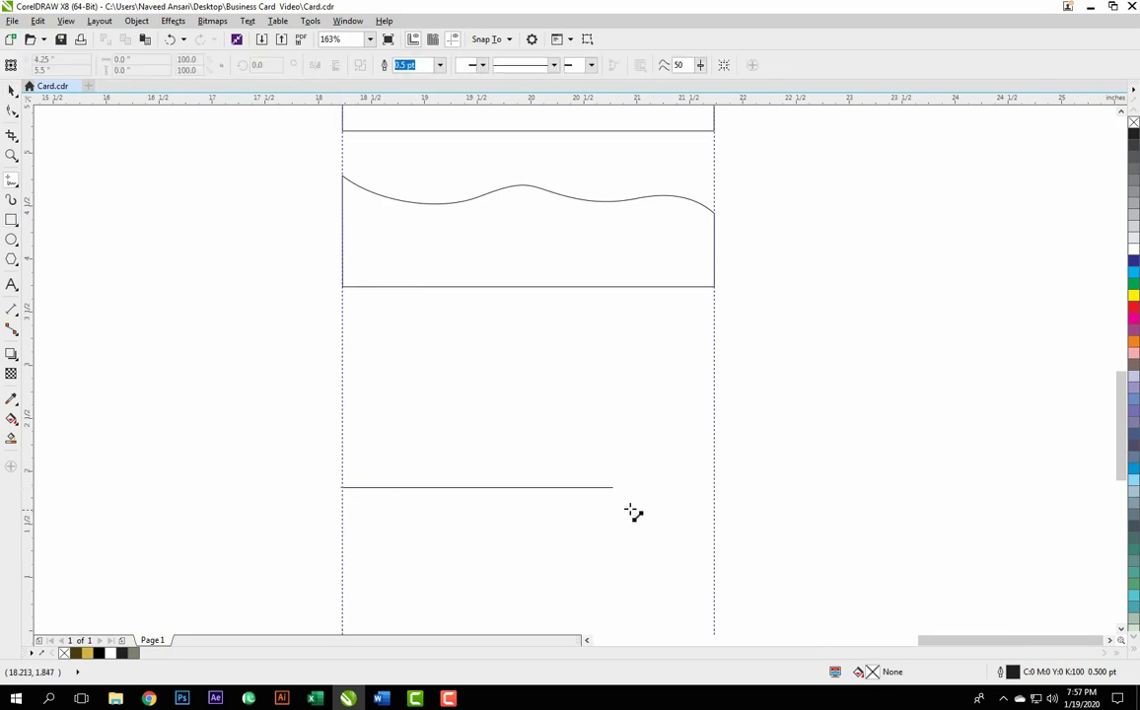
{"action": "left_click", "coordinate": [716, 487]}
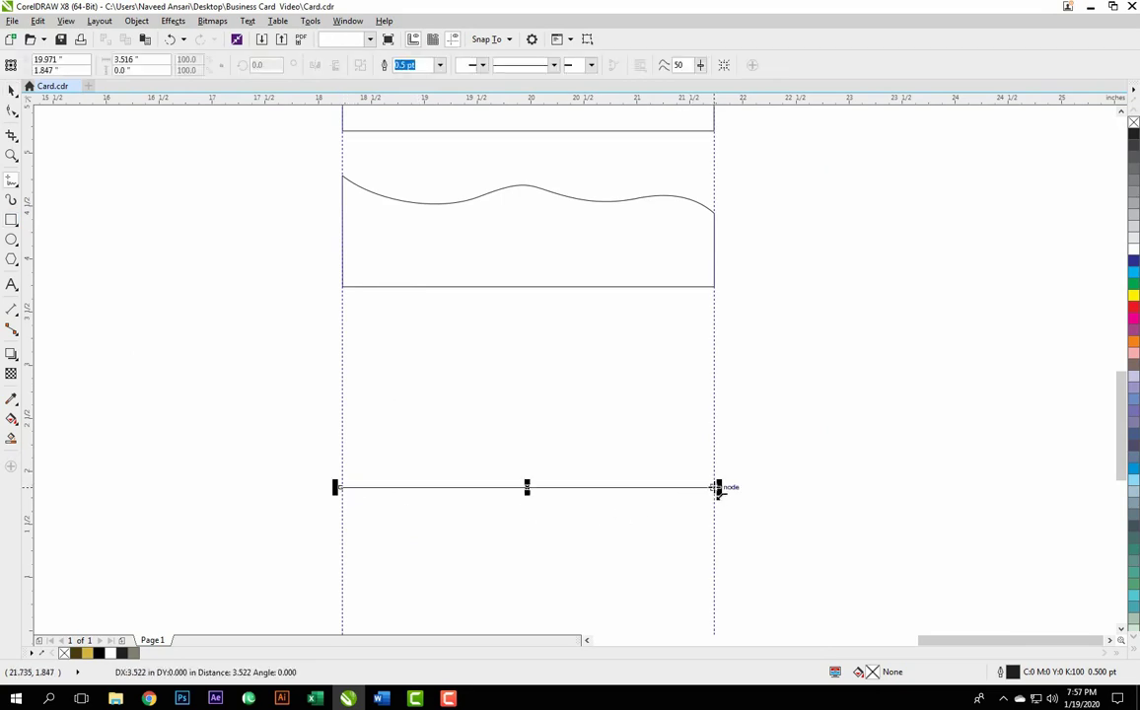
{"action": "left_click", "coordinate": [716, 394]}
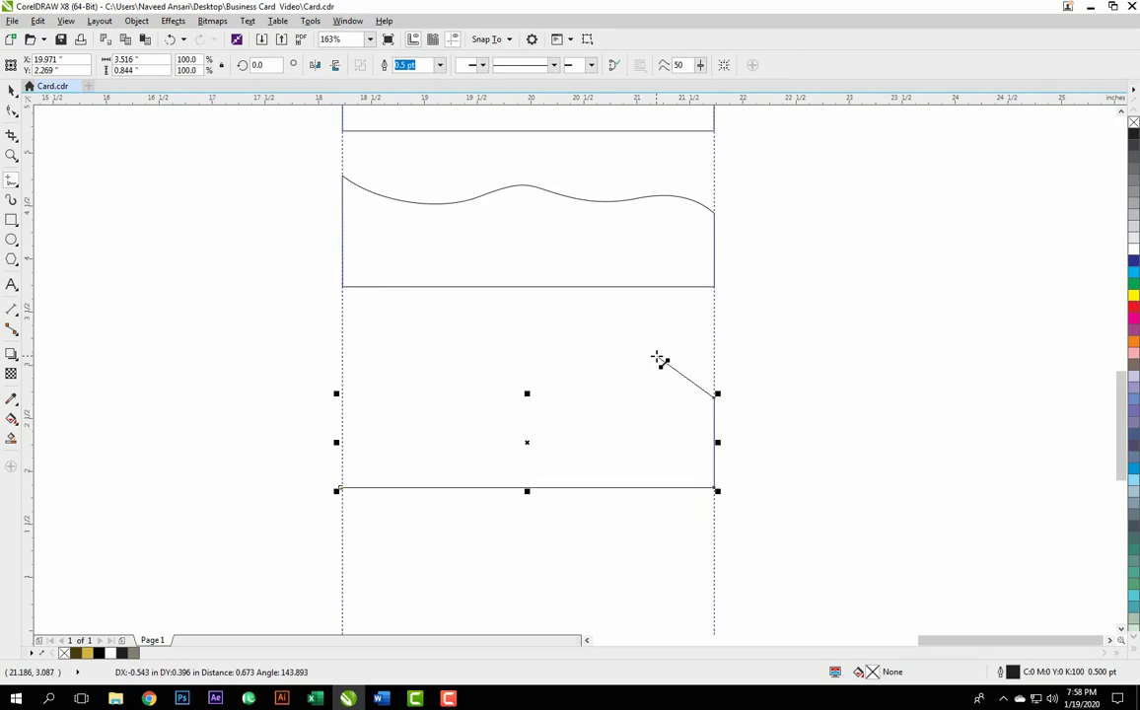
- Add the angled, stepped top-edge corners and close the shape at its starting point
{"action": "left_click", "coordinate": [655, 356]}
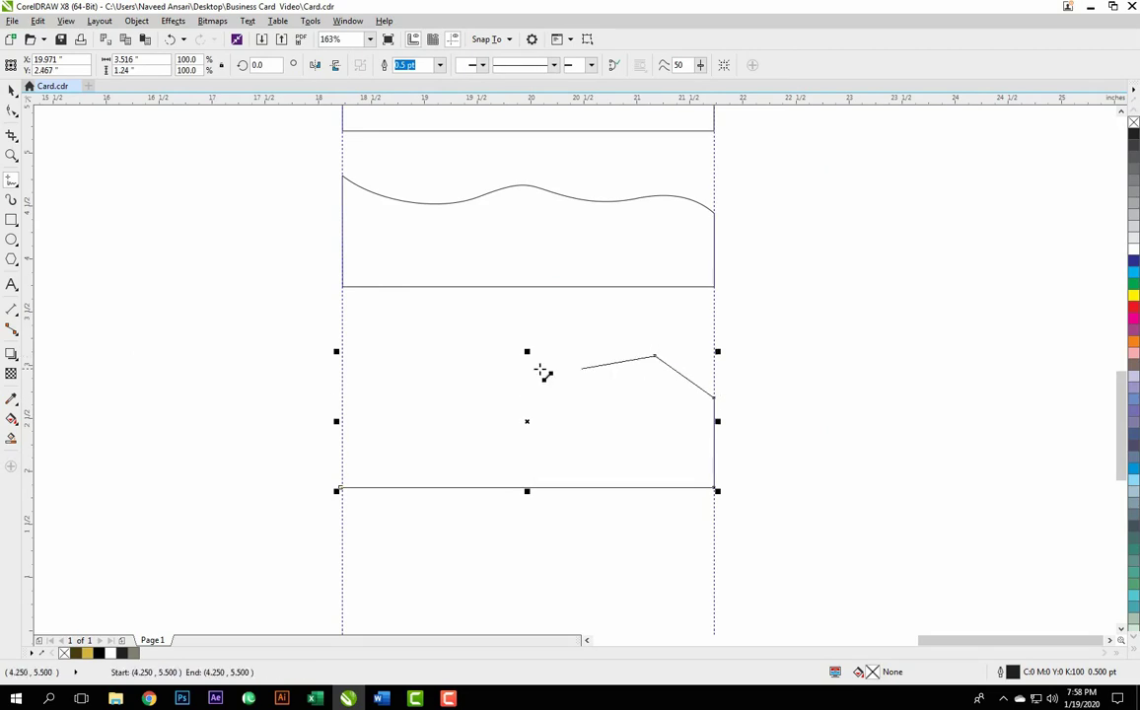
{"action": "left_click", "coordinate": [451, 357]}
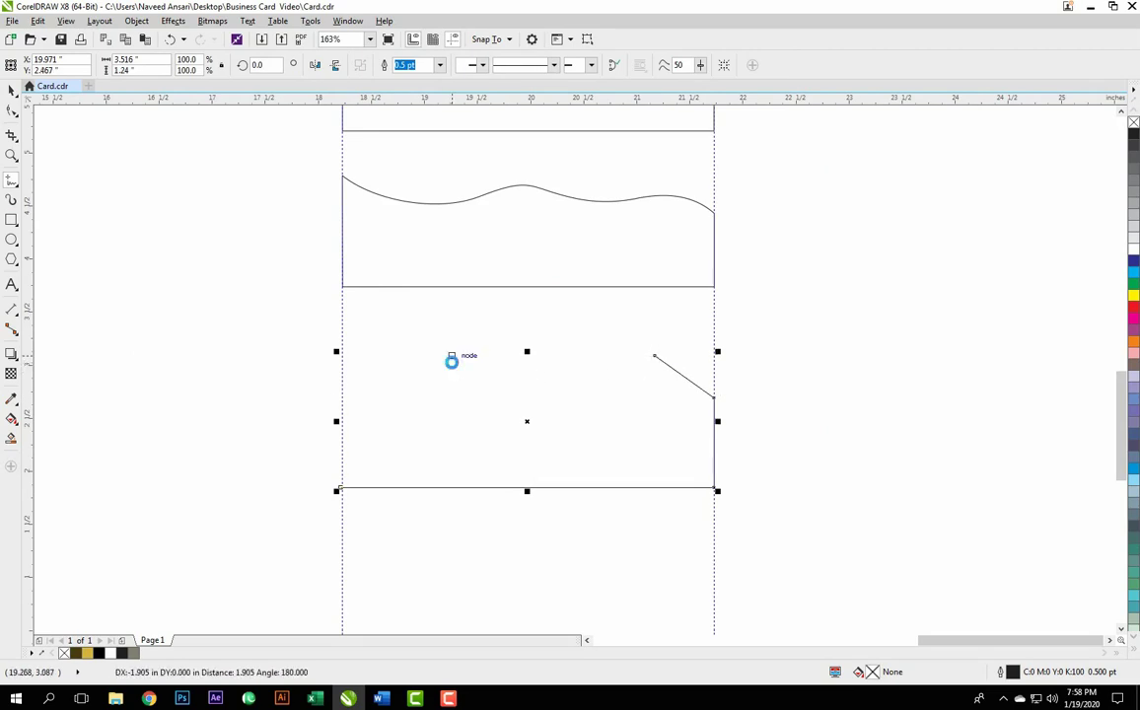
{"action": "left_click", "coordinate": [342, 330]}
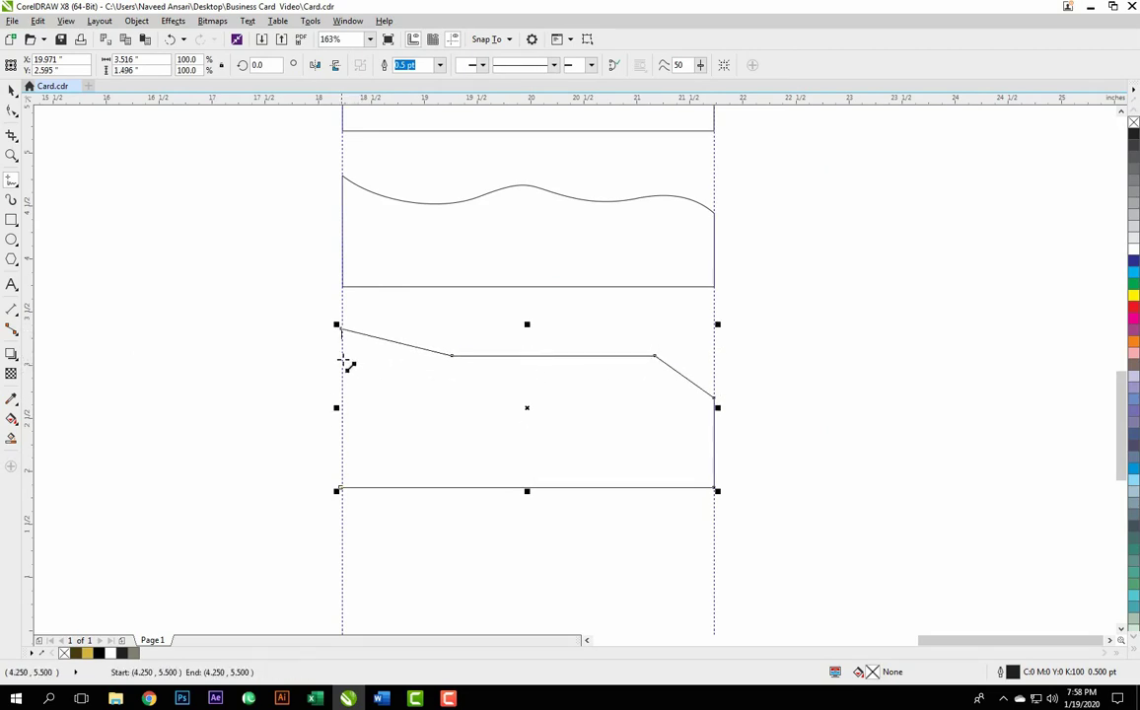
{"action": "left_click", "coordinate": [341, 487]}
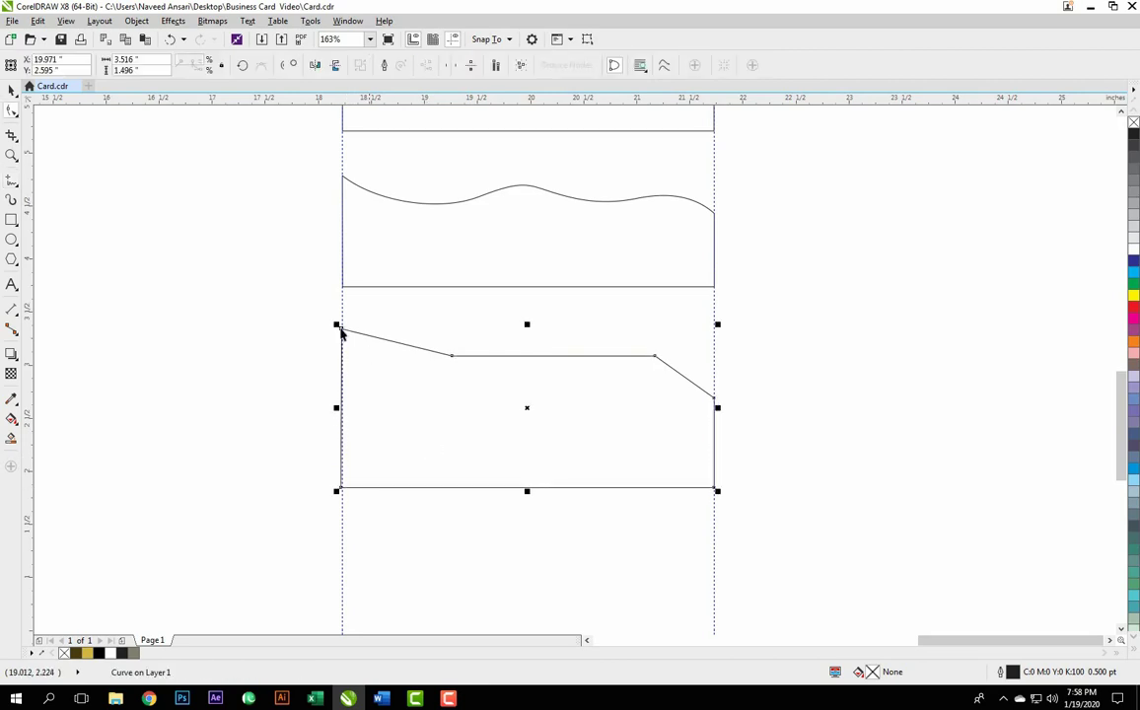
{"action": "key", "text": "F10"}
{"action": "scroll", "coordinate": [341, 332], "scroll_direction": "up", "scroll_amount": 6}
- Snap the corner node onto the guideline and zoom in on the lower shape
{"action": "left_click_drag", "start_coordinate": [502, 375], "coordinate": [514, 375]}
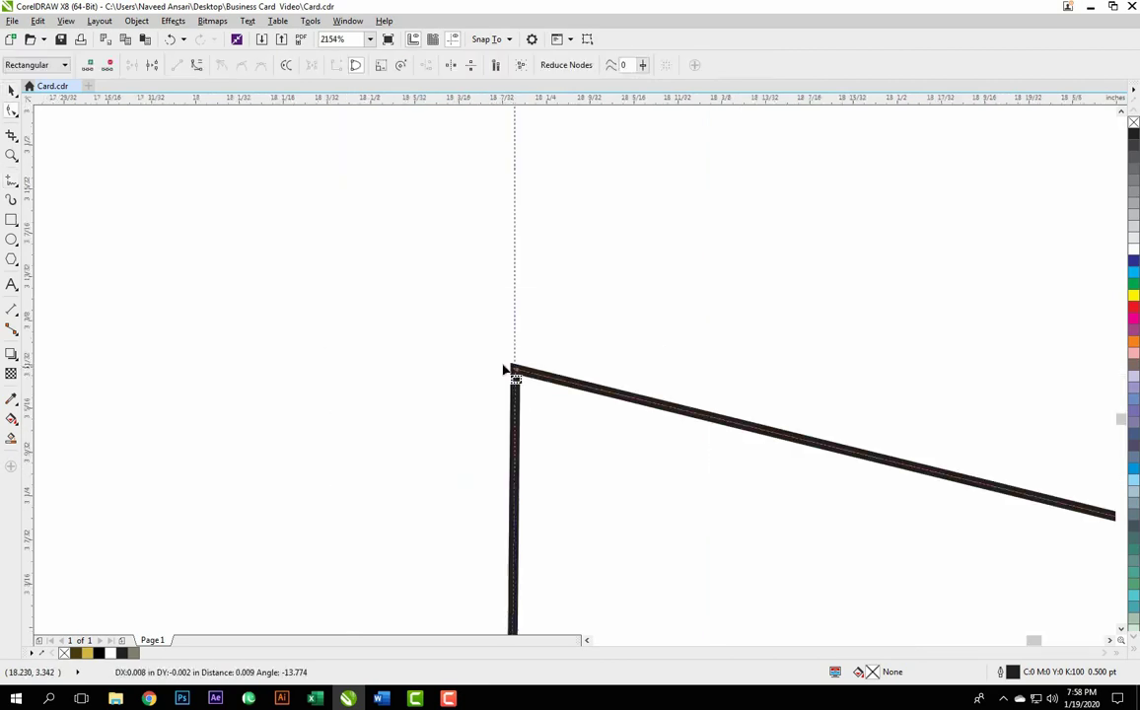
{"action": "scroll", "coordinate": [486, 355], "scroll_direction": "down", "scroll_amount": 3}
{"action": "scroll", "coordinate": [483, 357], "scroll_direction": "down", "scroll_amount": 5}
{"action": "scroll", "coordinate": [483, 357], "scroll_direction": "down", "scroll_amount": 2}
{"action": "key", "text": "F2"}
{"action": "left_click_drag", "start_coordinate": [463, 326], "coordinate": [839, 509]}
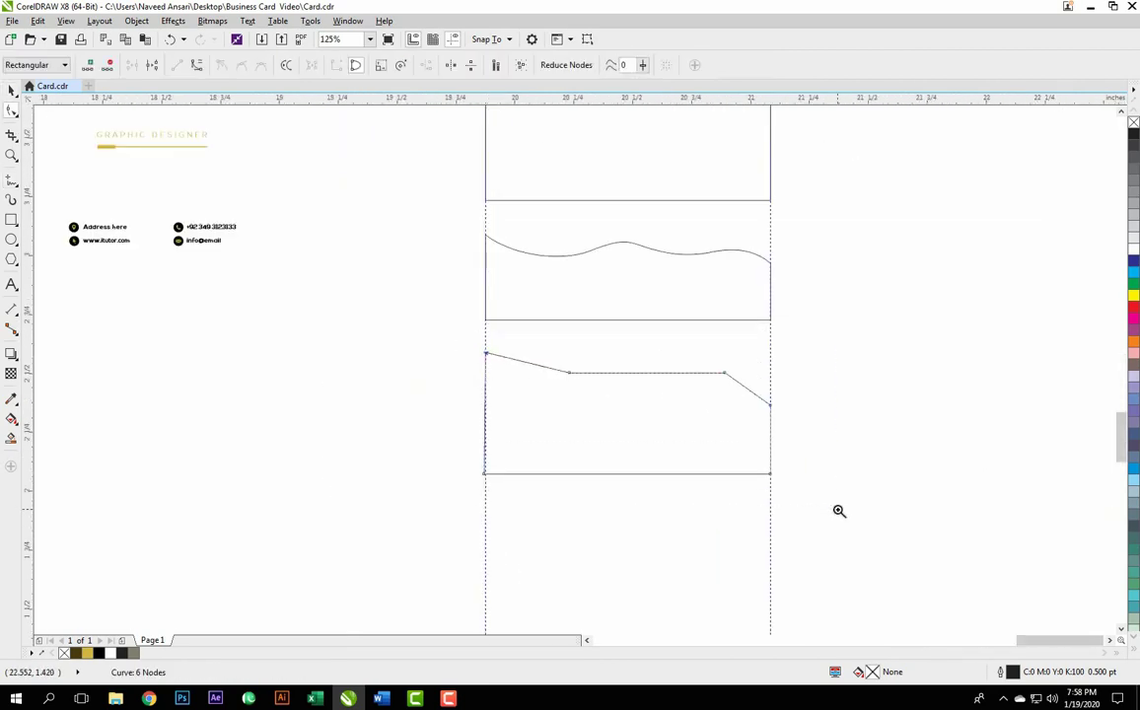
{"action": "scroll", "coordinate": [717, 294], "scroll_direction": "down", "scroll_amount": 2}
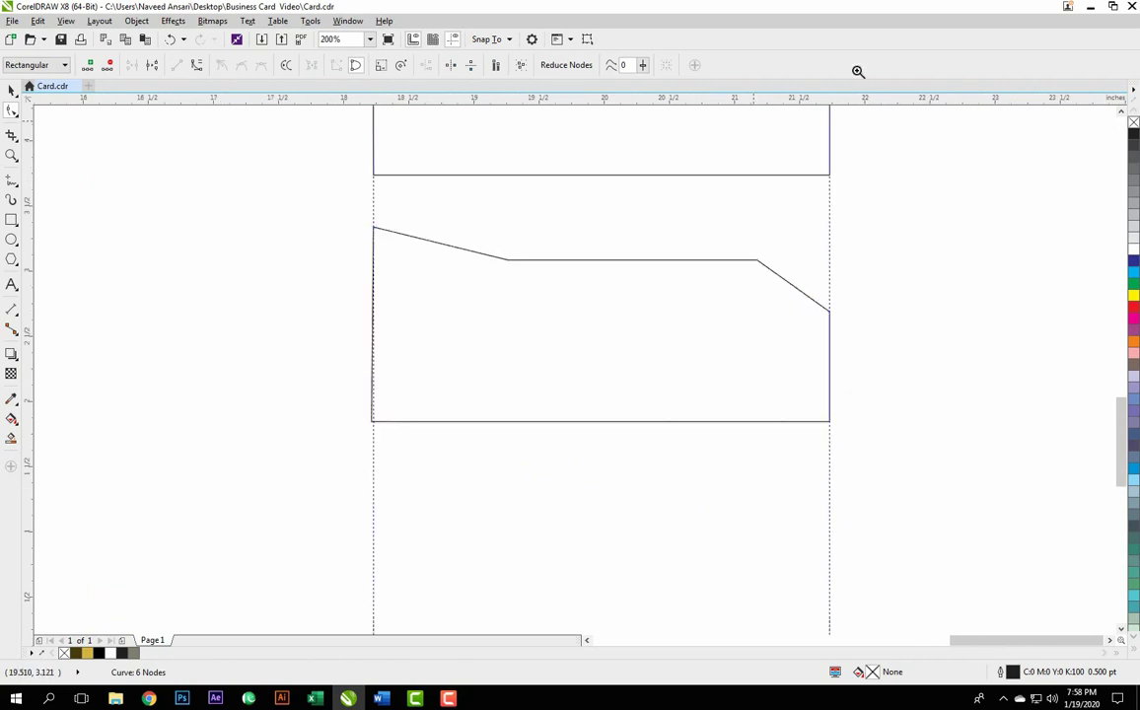
{"action": "scroll", "coordinate": [911, 389], "scroll_direction": "up", "scroll_amount": 1}
{"action": "scroll", "coordinate": [911, 390], "scroll_direction": "up", "scroll_amount": 1}
- Convert the right top-edge segments to curves, bending them up and into a smooth dip
{"action": "left_click_drag", "start_coordinate": [950, 318], "coordinate": [684, 491]}
{"action": "left_click", "coordinate": [197, 67]}
{"action": "mouse_move", "coordinate": [789, 445]}
{"action": "left_mouse_down"}
{"action": "mouse_move", "coordinate": [807, 387]}
{"action": "mouse_move", "coordinate": [445, 463]}
{"action": "left_mouse_up"}
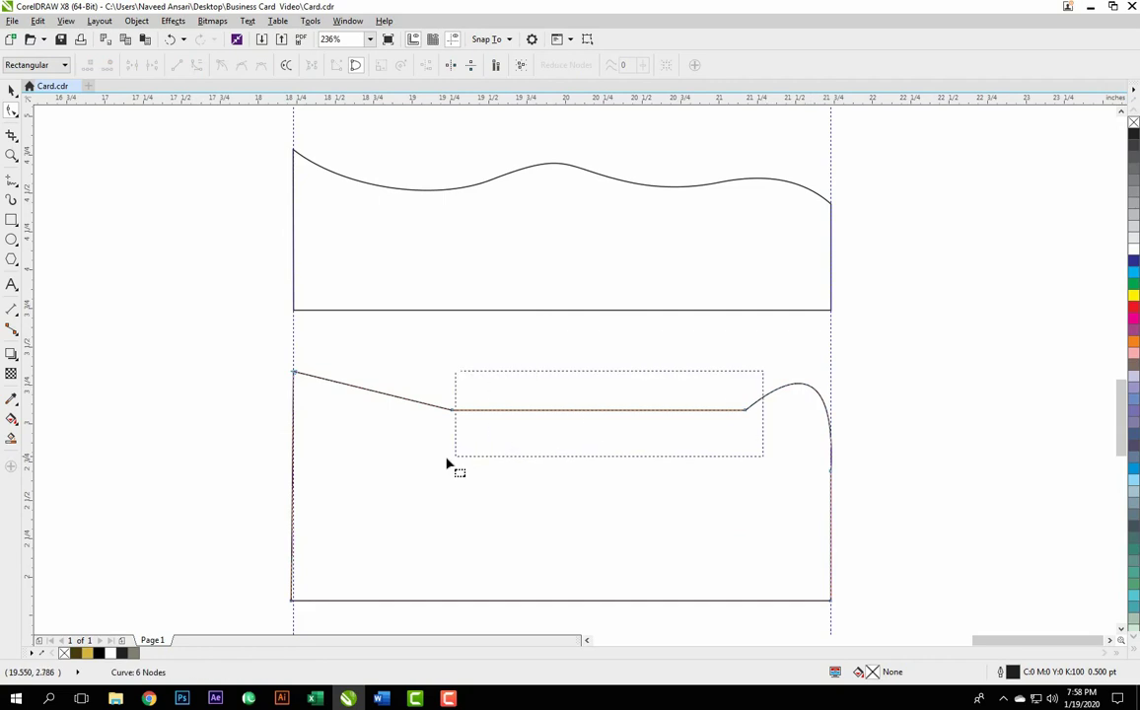
{"action": "left_click", "coordinate": [196, 65]}
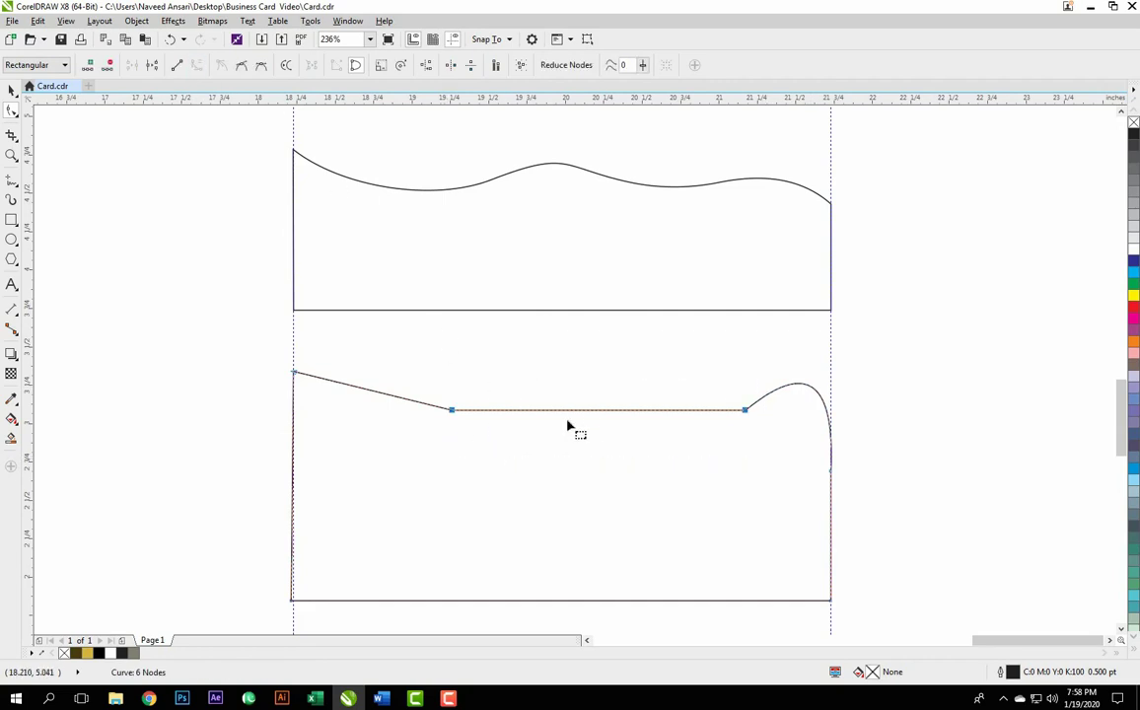
{"action": "mouse_move", "coordinate": [589, 445]}
{"action": "left_mouse_down"}
{"action": "mouse_move", "coordinate": [593, 415]}
{"action": "mouse_move", "coordinate": [603, 451]}
{"action": "left_mouse_up"}
{"action": "left_click_drag", "start_coordinate": [748, 419], "coordinate": [724, 422]}
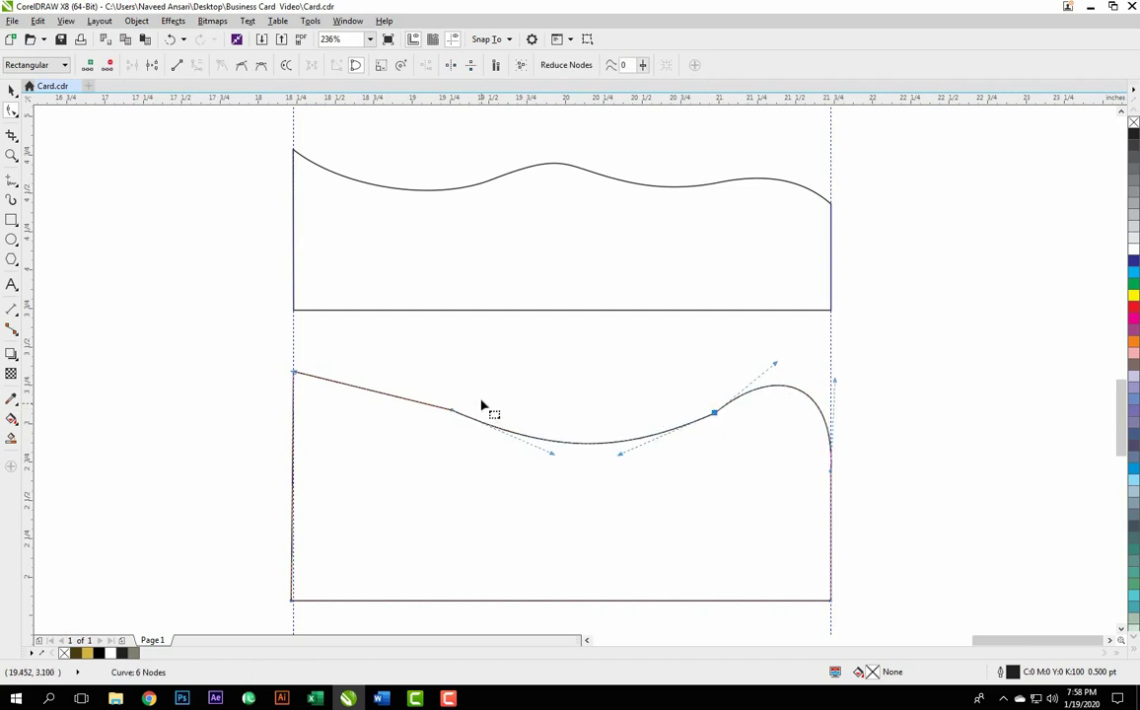
{"action": "left_click", "coordinate": [452, 409]}
{"action": "key", "text": "Escape"}
- Arc the left slanted segment upward, delete the extra node, and reshape near the right edge
{"action": "left_click", "coordinate": [196, 65]}
{"action": "left_click_drag", "start_coordinate": [378, 398], "coordinate": [373, 361]}
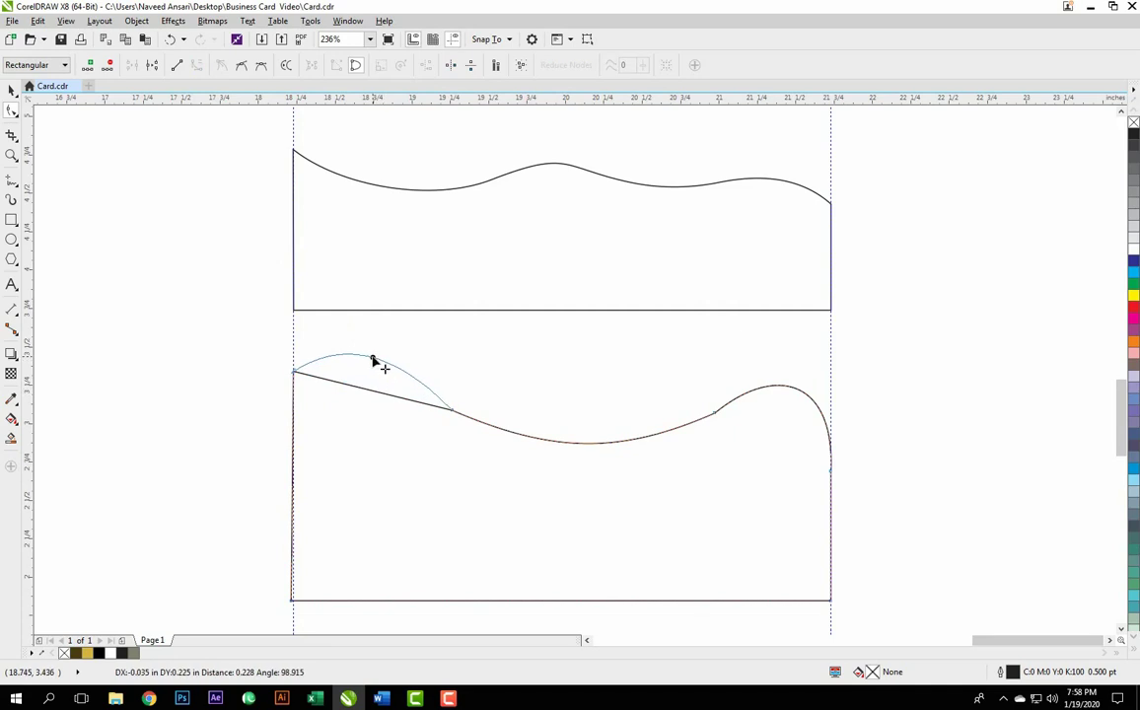
{"action": "left_click_drag", "start_coordinate": [371, 362], "coordinate": [368, 355]}
{"action": "left_click_drag", "start_coordinate": [473, 390], "coordinate": [445, 456]}
{"action": "key", "text": "Delete"}
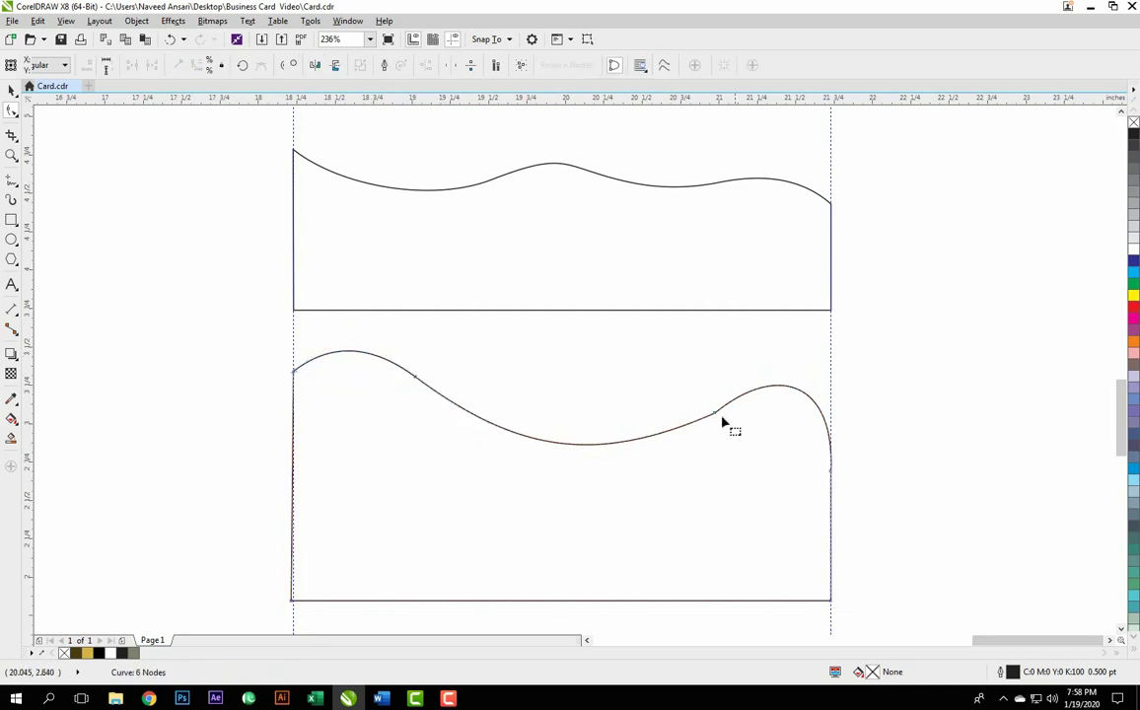
{"action": "double_click", "coordinate": [662, 433]}
{"action": "left_click", "coordinate": [777, 387]}
{"action": "left_click_drag", "start_coordinate": [720, 402], "coordinate": [707, 453]}
{"action": "key", "text": "space"}
- Shrink the shape's height slightly and raise the right end of the wave higher
{"action": "left_click", "coordinate": [533, 438]}
{"action": "left_click_drag", "start_coordinate": [560, 346], "coordinate": [560, 376]}
{"action": "left_click", "coordinate": [895, 369]}
{"action": "key", "text": "F10"}
{"action": "left_click_drag", "start_coordinate": [895, 361], "coordinate": [688, 521]}
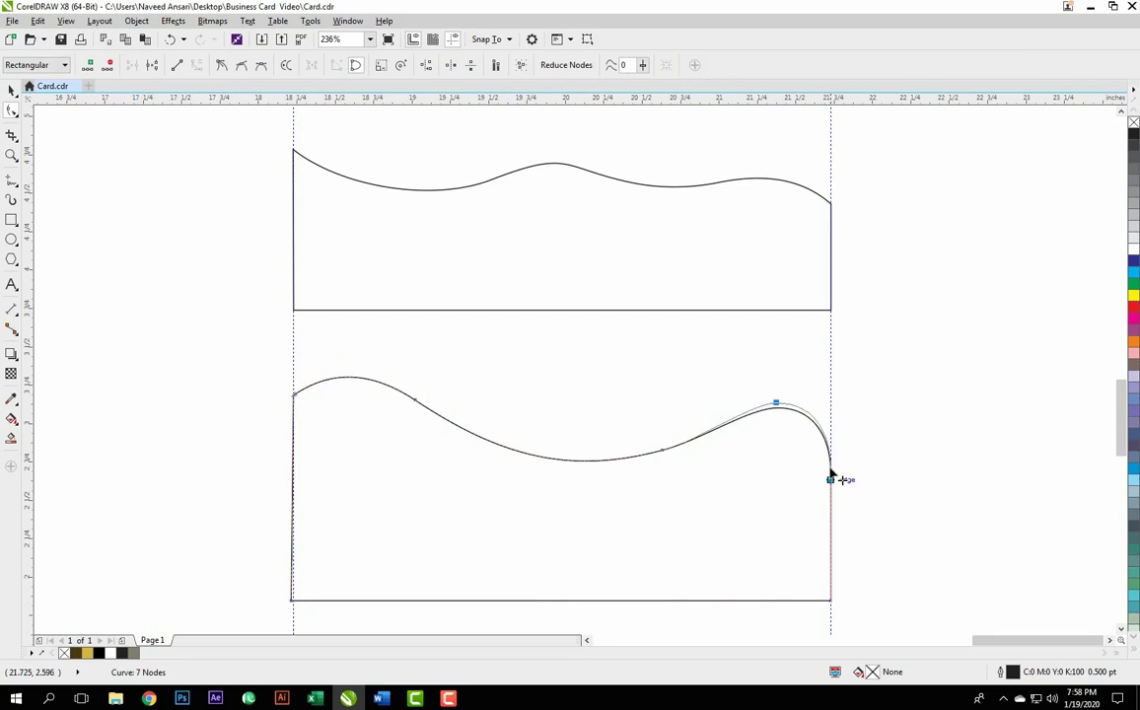
{"action": "left_click_drag", "start_coordinate": [832, 487], "coordinate": [832, 454]}
{"action": "left_click", "coordinate": [661, 450]}
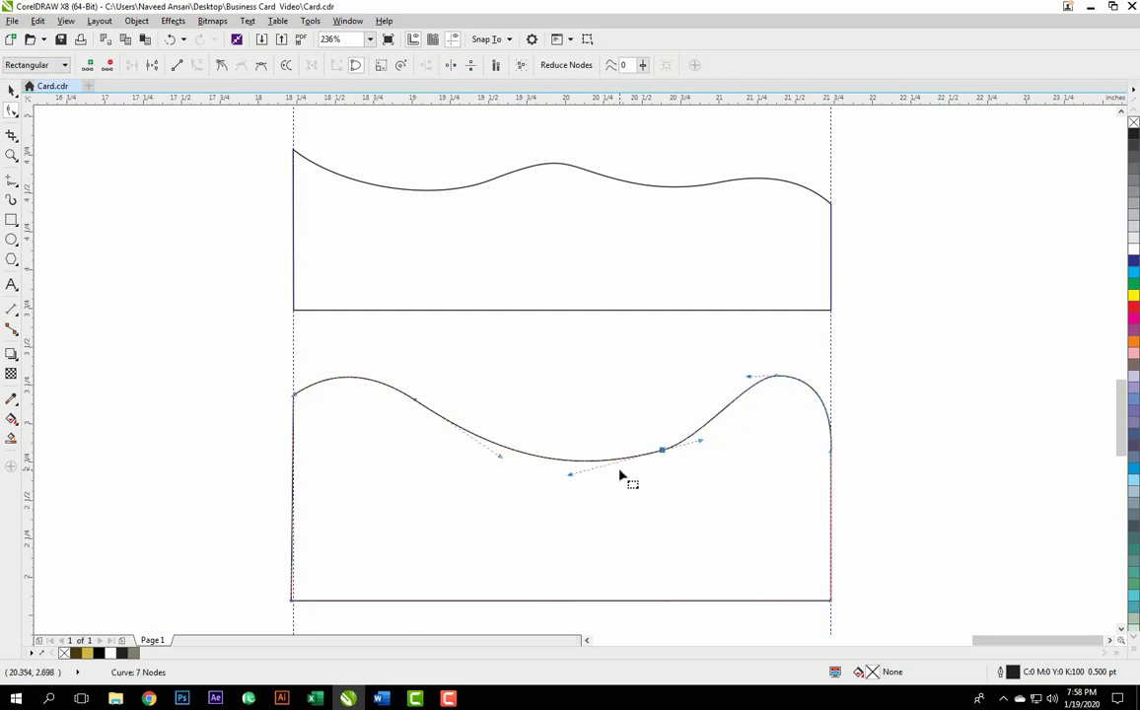
- Zoom back out and begin a new straight polyline below the wavy shape
{"action": "key", "text": "space"}
{"action": "key", "text": "Escape"}
{"action": "scroll", "coordinate": [647, 451], "scroll_direction": "down", "scroll_amount": 2}
{"action": "scroll", "coordinate": [750, 592], "scroll_direction": "down", "scroll_amount": 3}
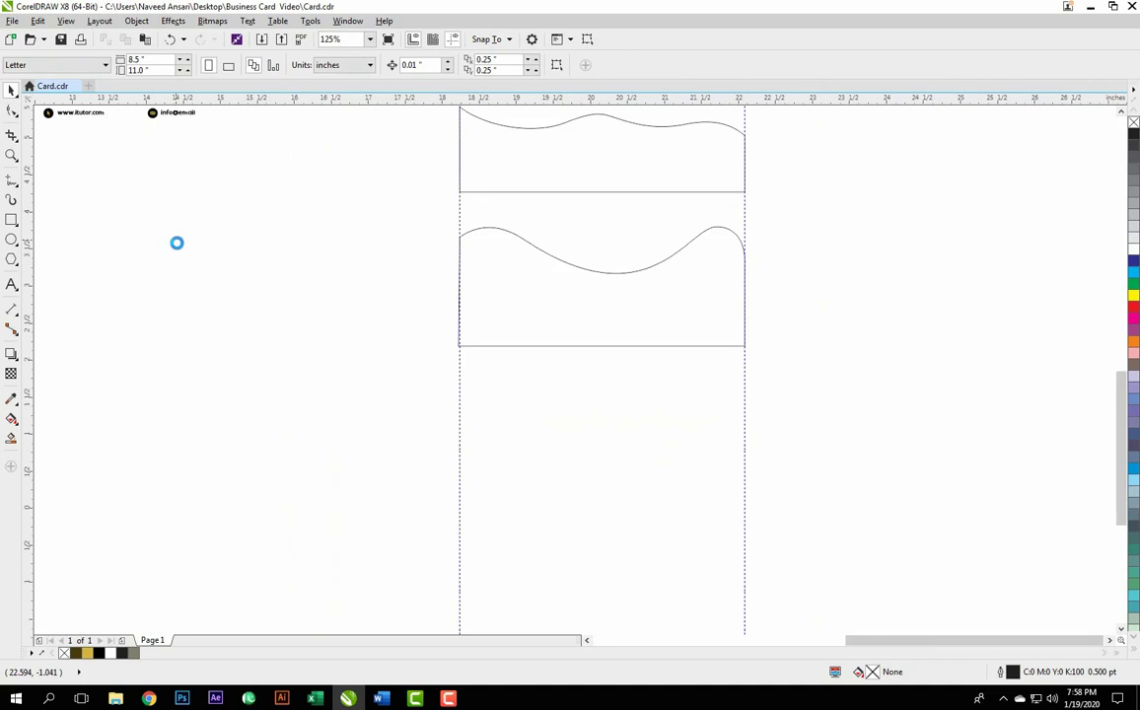
{"action": "key", "text": "F5"}
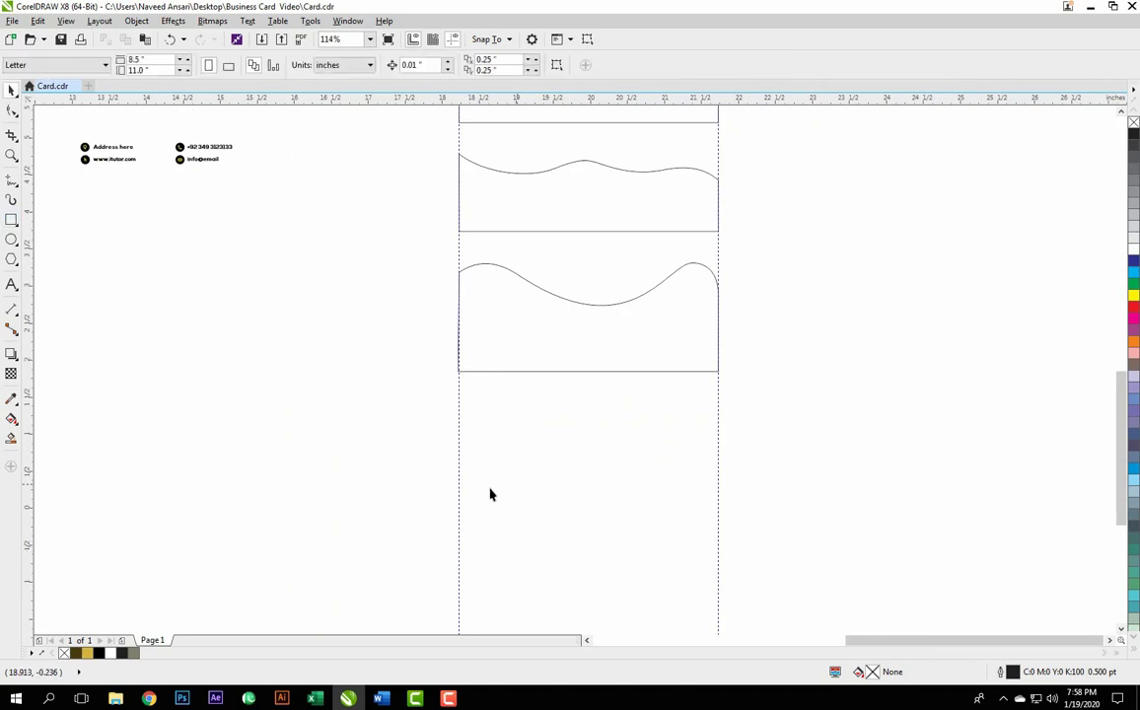
{"action": "left_click", "coordinate": [458, 513]}
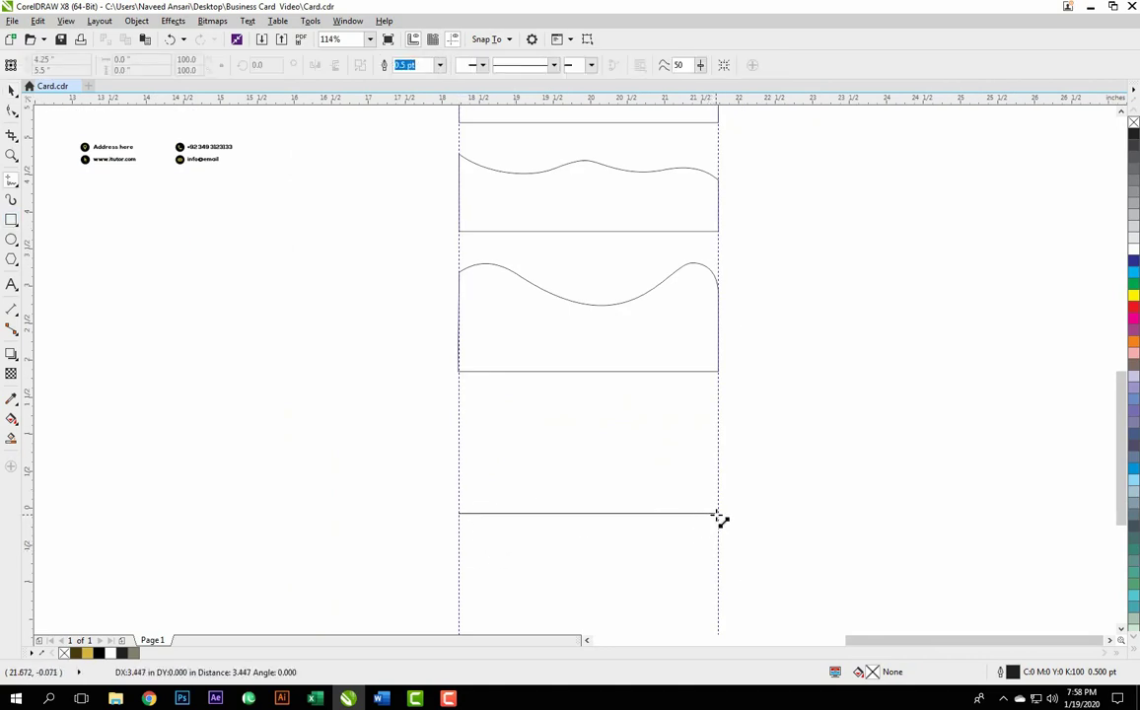
- Complete a 6-node shape with a flat bottom and angled top edge between the guides
{"action": "left_click", "coordinate": [719, 513]}
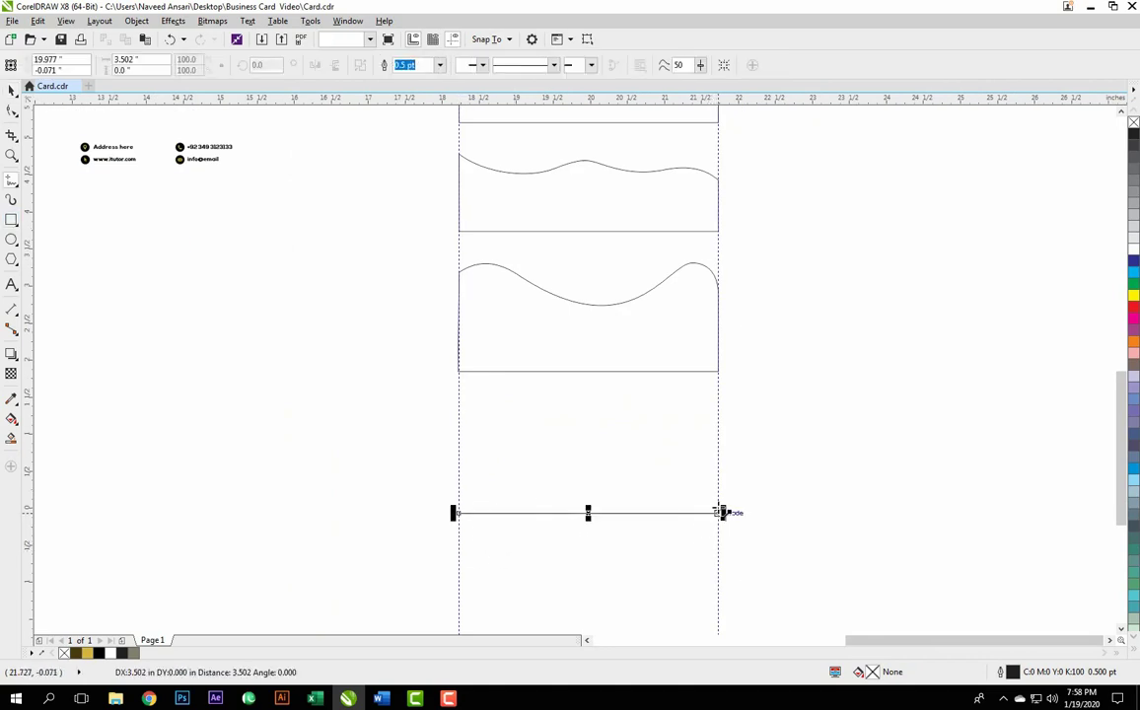
{"action": "left_click", "coordinate": [720, 435]}
{"action": "left_click", "coordinate": [675, 440]}
{"action": "left_click", "coordinate": [592, 415]}
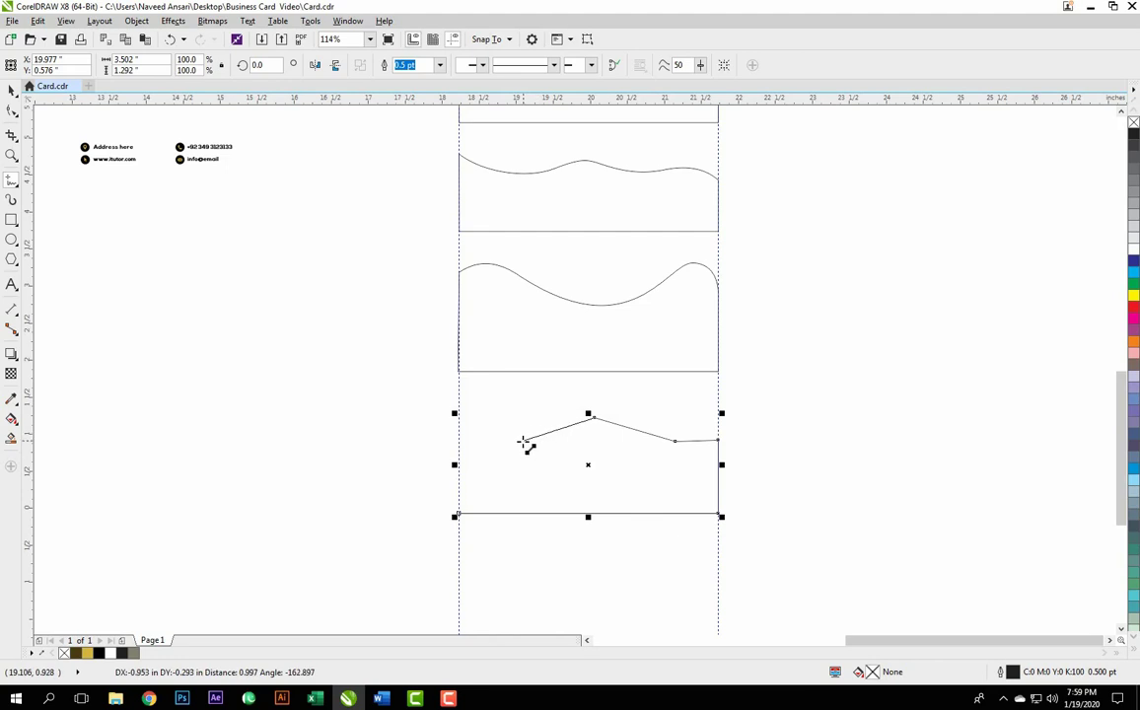
{"action": "left_click", "coordinate": [459, 423]}
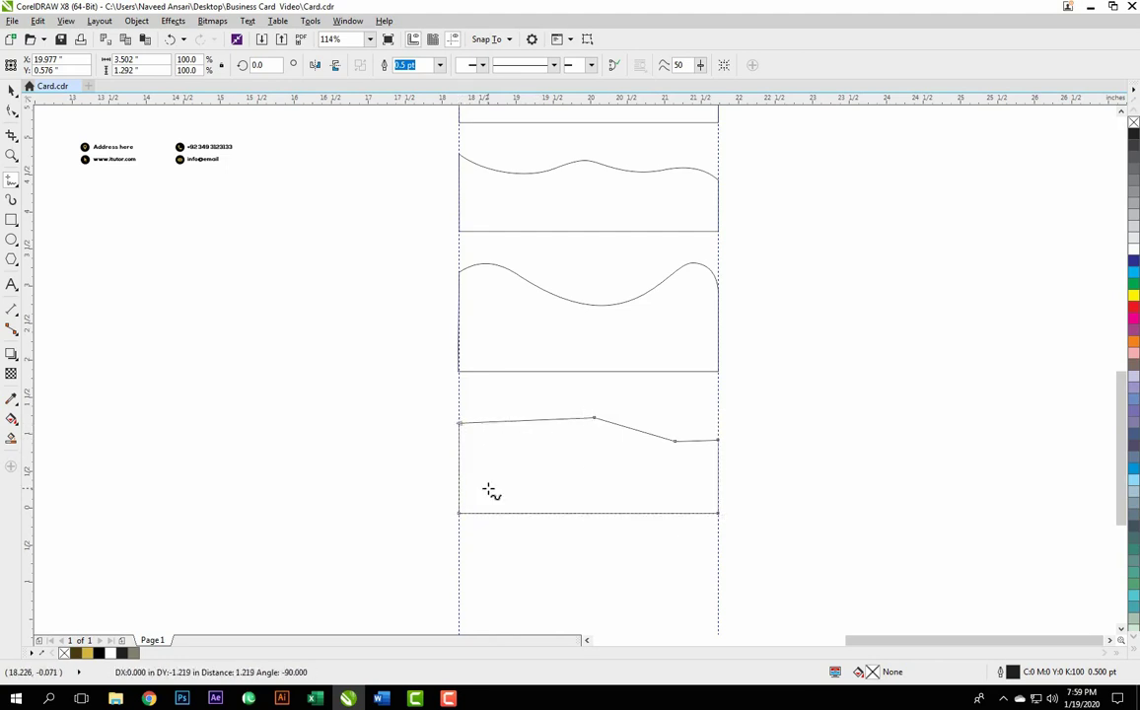
{"action": "key", "text": "F10"}
{"action": "mouse_move", "coordinate": [437, 371]}
{"action": "left_mouse_down"}
{"action": "mouse_move", "coordinate": [632, 450]}
{"action": "mouse_move", "coordinate": [570, 442]}
{"action": "left_mouse_up"}
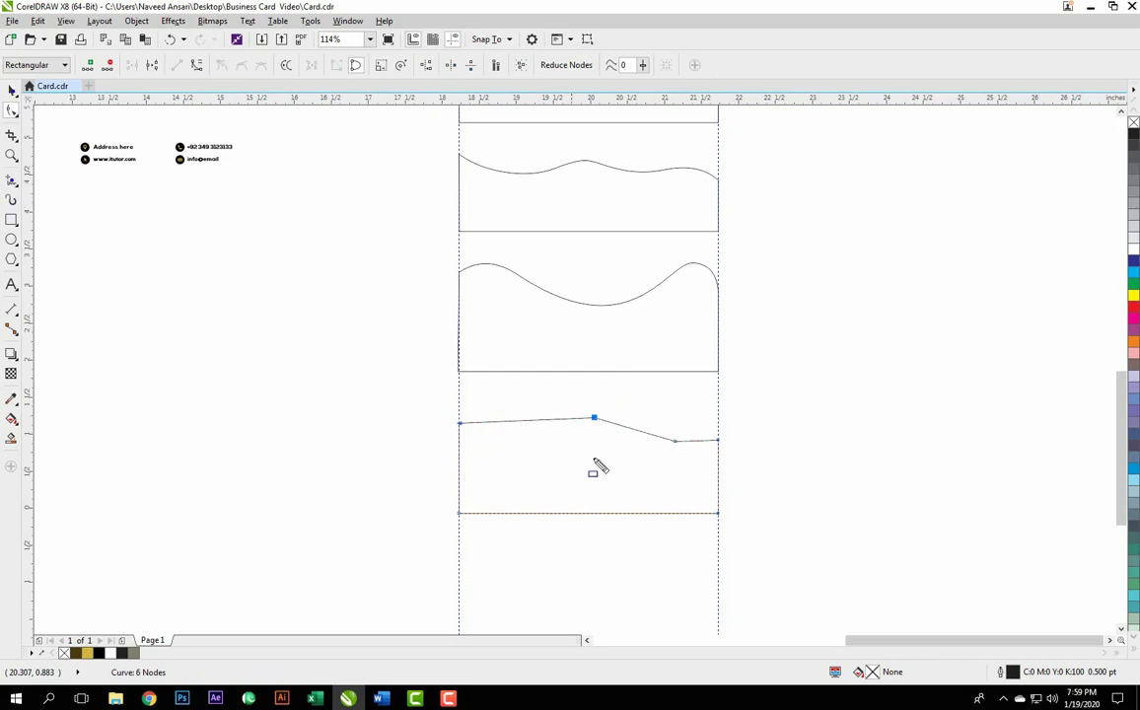
- Reselect the fourth shape, convert its right top segment to a curve, and arc it
{"action": "left_click_drag", "start_coordinate": [670, 384], "coordinate": [646, 496]}
{"action": "key", "text": "space"}
{"action": "left_click", "coordinate": [516, 443]}
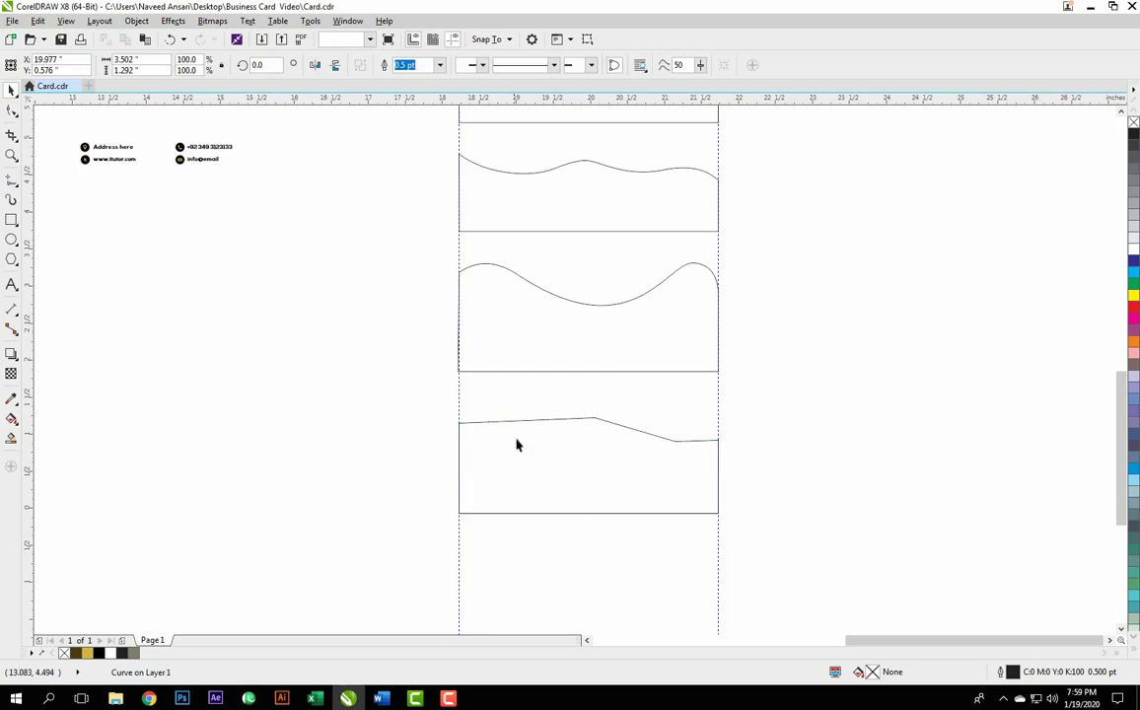
{"action": "left_click", "coordinate": [522, 421]}
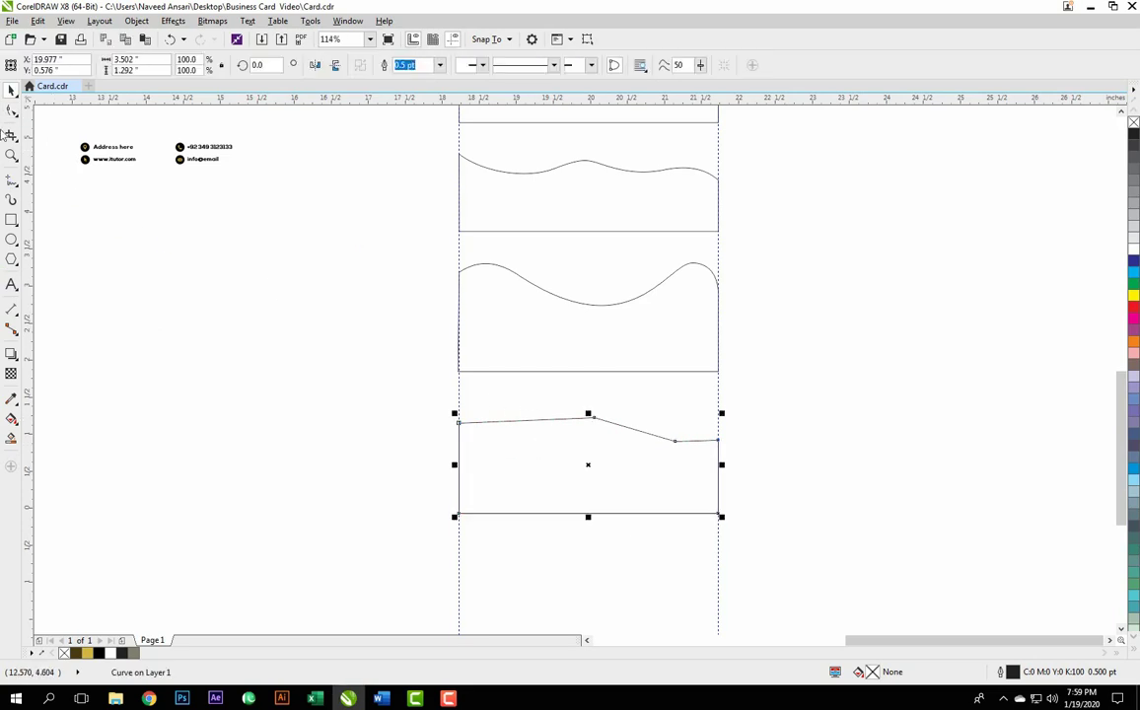
{"action": "left_click", "coordinate": [11, 110]}
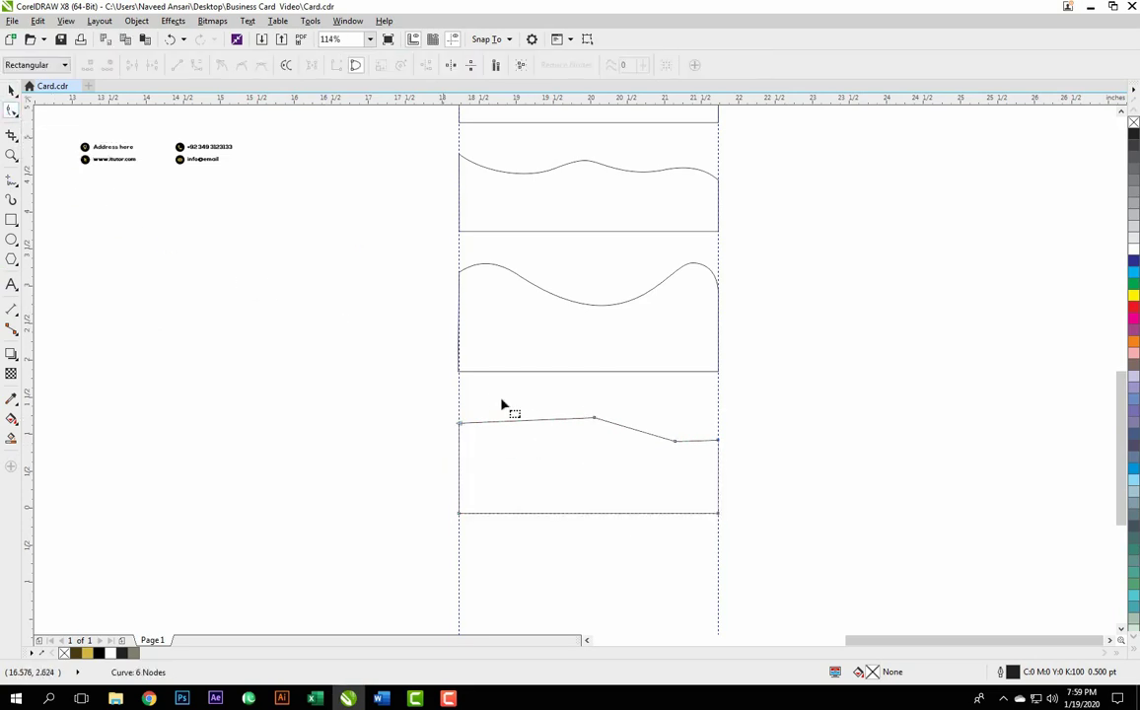
{"action": "left_click_drag", "start_coordinate": [743, 421], "coordinate": [664, 473]}
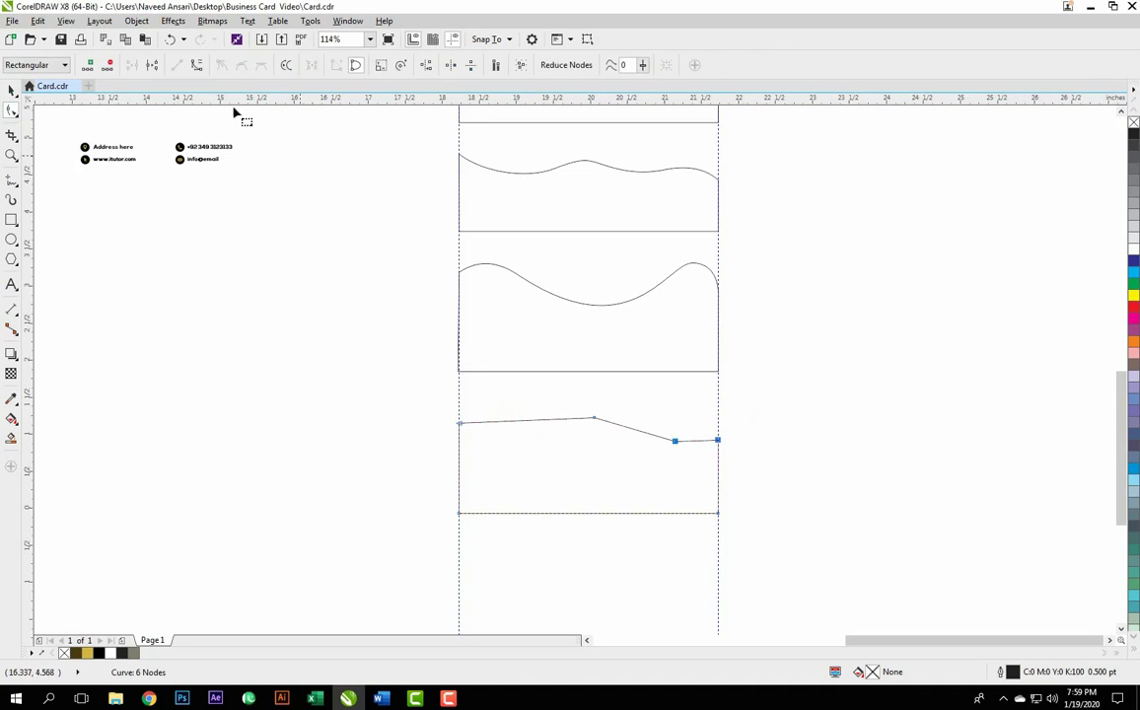
{"action": "left_click", "coordinate": [197, 65]}
{"action": "mouse_move", "coordinate": [694, 444]}
{"action": "left_mouse_down"}
{"action": "mouse_move", "coordinate": [695, 428]}
{"action": "mouse_move", "coordinate": [558, 467]}
{"action": "left_mouse_up"}
- Form a dip on the right, remove an extra node, and deepen the left hump
{"action": "left_click_drag", "start_coordinate": [636, 431], "coordinate": [627, 441]}
{"action": "key", "text": "Delete"}
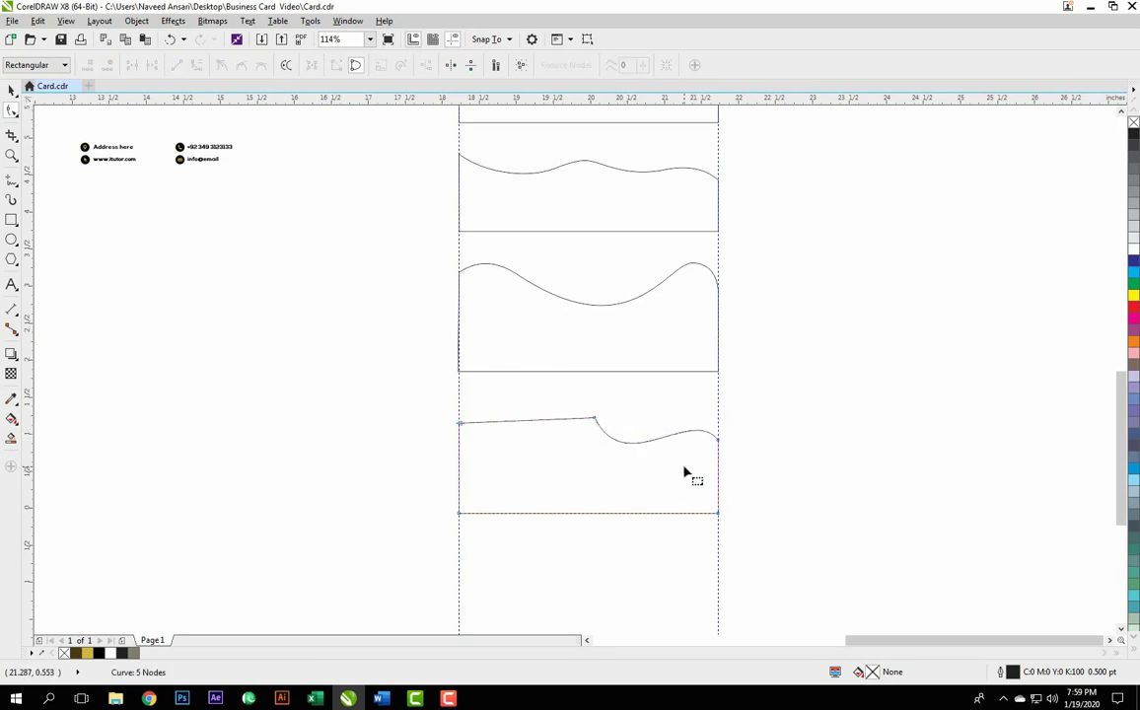
{"action": "left_click_drag", "start_coordinate": [618, 393], "coordinate": [447, 439]}
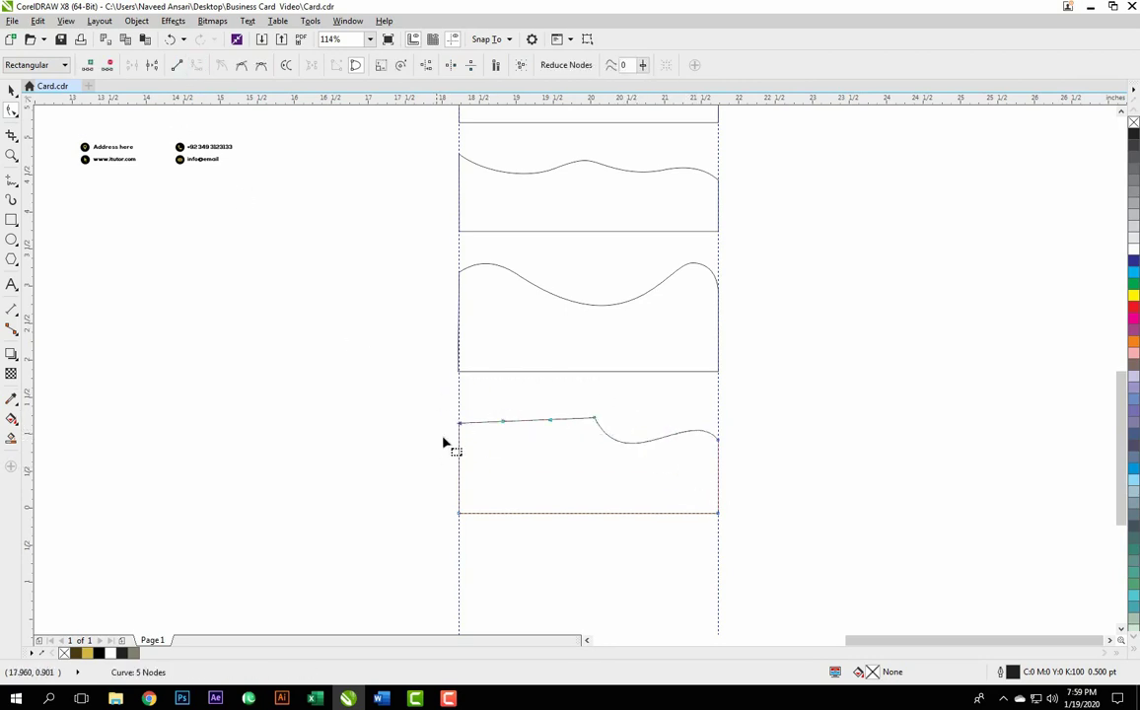
{"action": "left_click_drag", "start_coordinate": [503, 421], "coordinate": [512, 454]}
{"action": "left_click_drag", "start_coordinate": [555, 422], "coordinate": [543, 390]}
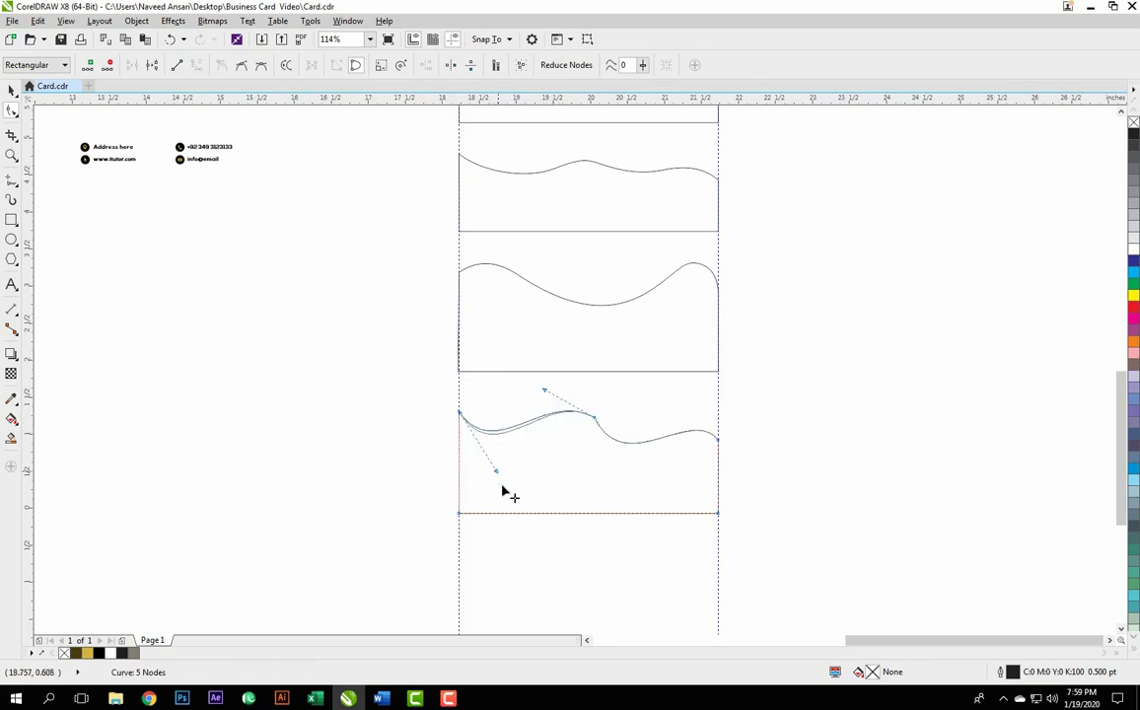
{"action": "left_click_drag", "start_coordinate": [497, 464], "coordinate": [501, 498]}
{"action": "left_click", "coordinate": [614, 443]}
{"action": "left_click", "coordinate": [562, 463]}
- Add a node to raise the middle hump of the wave, then delete an extra node
{"action": "double_click", "coordinate": [522, 441]}
{"action": "mouse_move", "coordinate": [532, 446]}
{"action": "left_mouse_down"}
{"action": "mouse_move", "coordinate": [572, 412]}
{"action": "mouse_move", "coordinate": [556, 461]}
{"action": "left_mouse_up"}
{"action": "left_click_drag", "start_coordinate": [558, 403], "coordinate": [536, 396]}
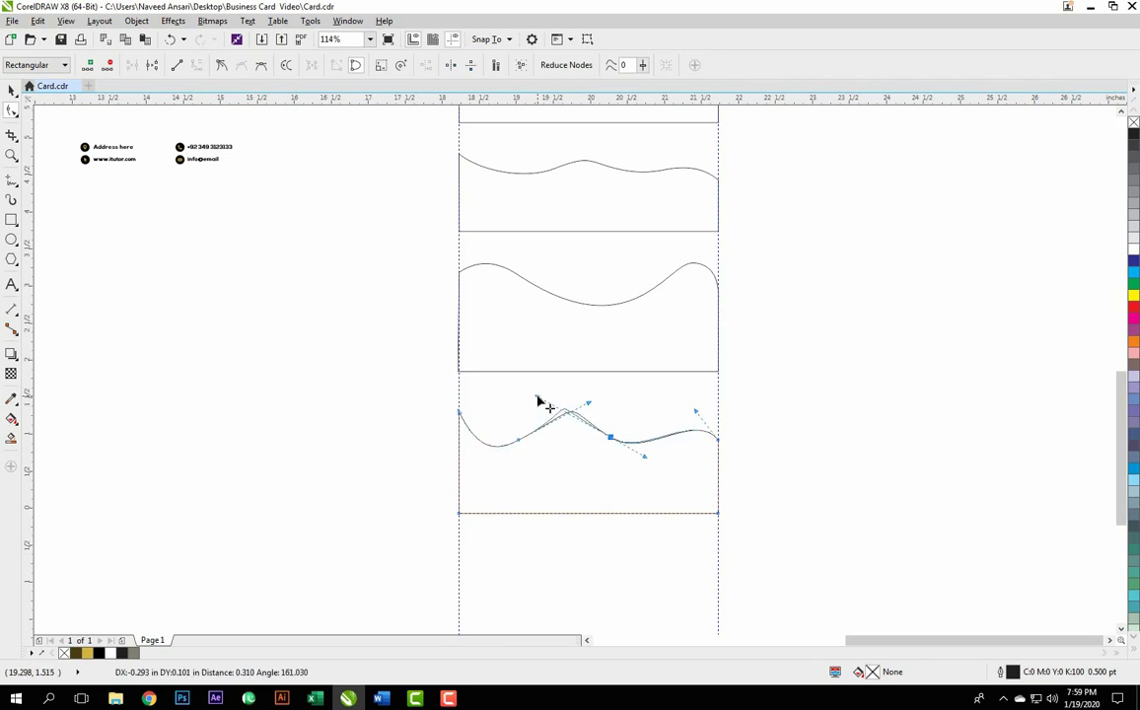
{"action": "key", "text": "ctrl+z"}
{"action": "key", "text": "ctrl+shift+z"}
{"action": "key", "text": "Delete"}
{"action": "left_click", "coordinate": [624, 464]}
- Even out the wave's nodes and zoom to view all three wave shapes
{"action": "mouse_move", "coordinate": [652, 413]}
{"action": "left_mouse_down"}
{"action": "mouse_move", "coordinate": [601, 465]}
{"action": "mouse_move", "coordinate": [605, 446]}
{"action": "left_mouse_up"}
{"action": "left_click", "coordinate": [514, 448]}
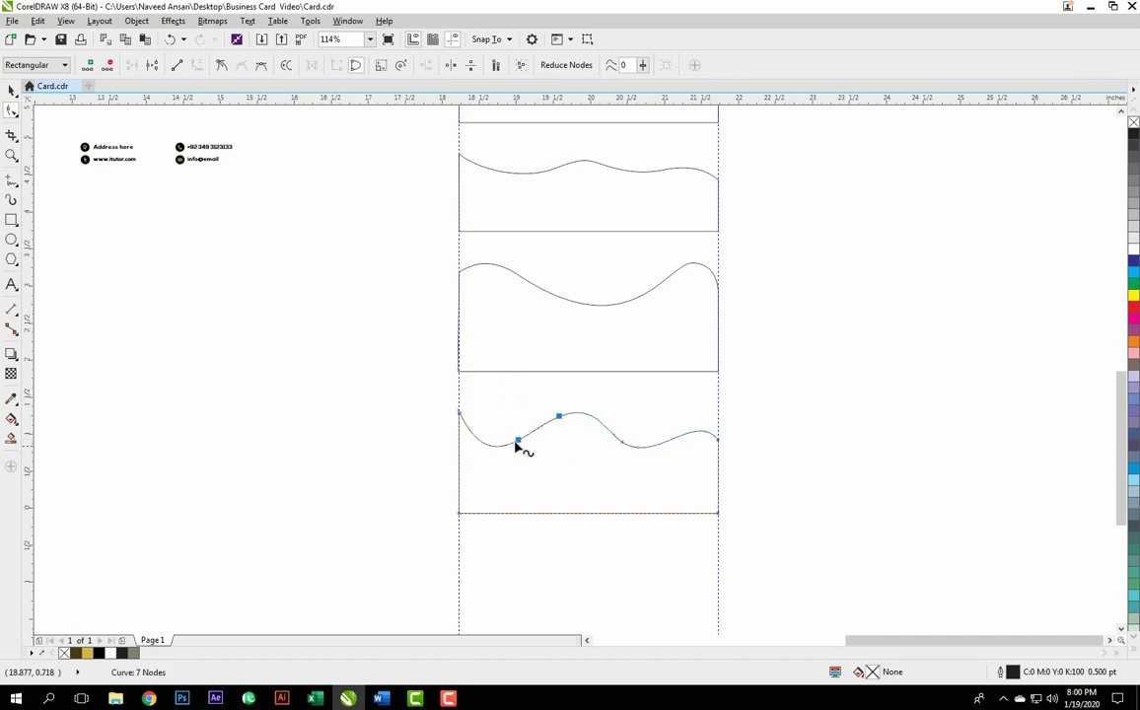
{"action": "left_click_drag", "start_coordinate": [519, 447], "coordinate": [552, 422]}
{"action": "scroll", "coordinate": [583, 382], "scroll_direction": "down", "scroll_amount": 2}
{"action": "left_click_drag", "start_coordinate": [440, 276], "coordinate": [781, 593]}
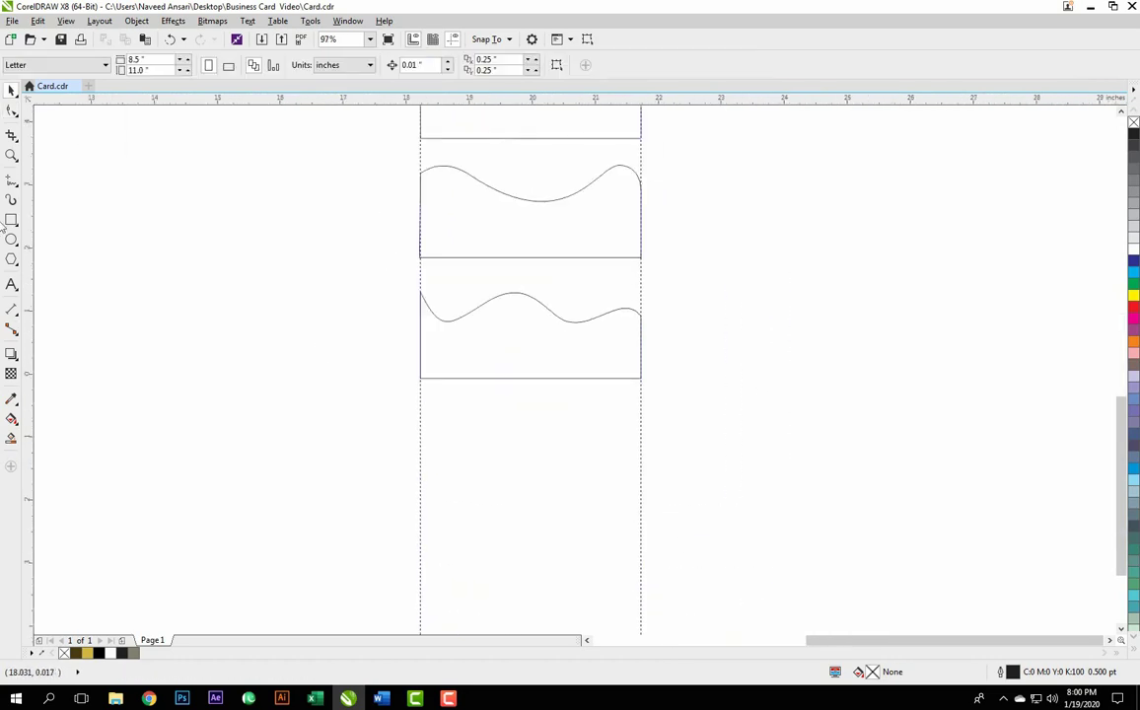
- With the Polyline tool, trace the fourth card's bottom edge and up its right side
{"action": "key", "text": "F5"}
{"action": "left_click_drag", "start_coordinate": [421, 514], "coordinate": [625, 514]}
{"action": "left_click", "coordinate": [639, 514]}
{"action": "left_click", "coordinate": [641, 513]}
{"action": "left_click", "coordinate": [642, 431]}
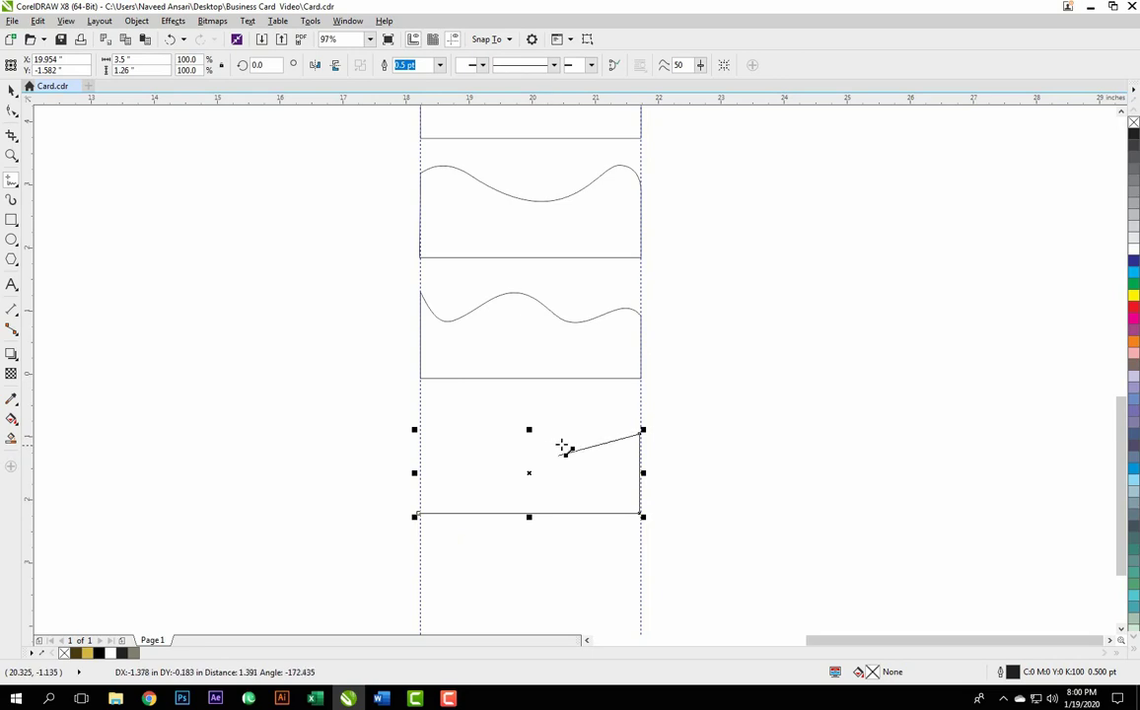
- Add zig-zag points across to the left edge and close the 7-node shape at the bottom-left corner
{"action": "left_click", "coordinate": [558, 470]}
{"action": "left_click", "coordinate": [529, 439]}
{"action": "left_click", "coordinate": [455, 463]}
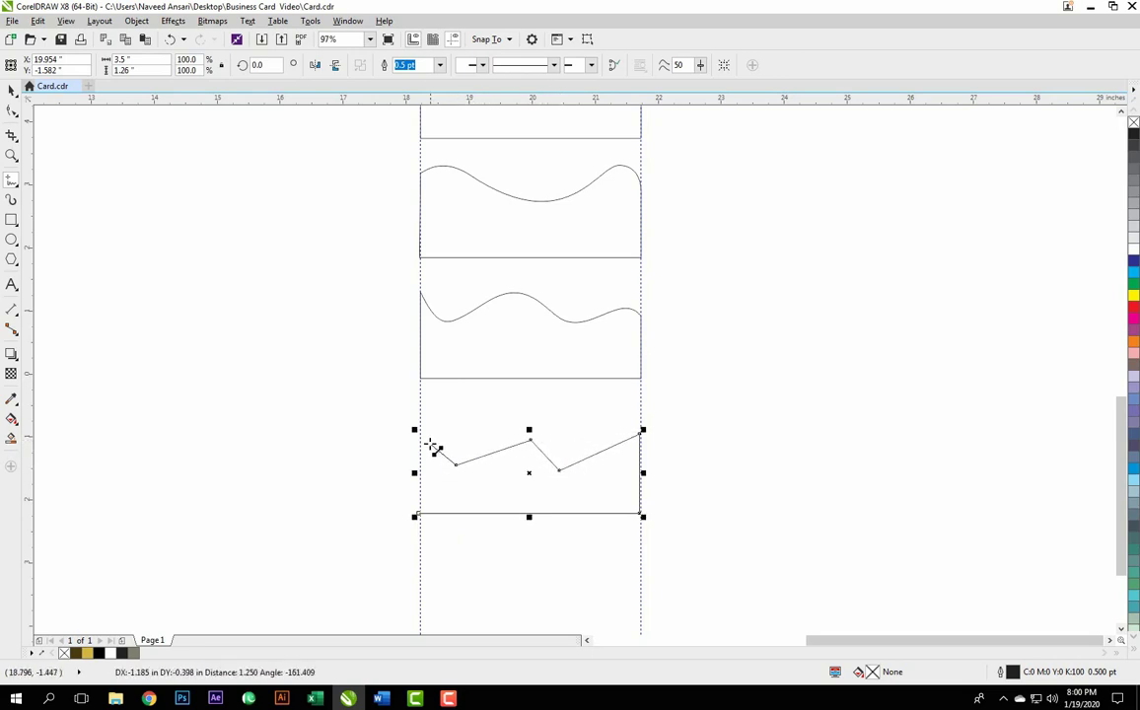
{"action": "left_click", "coordinate": [421, 439]}
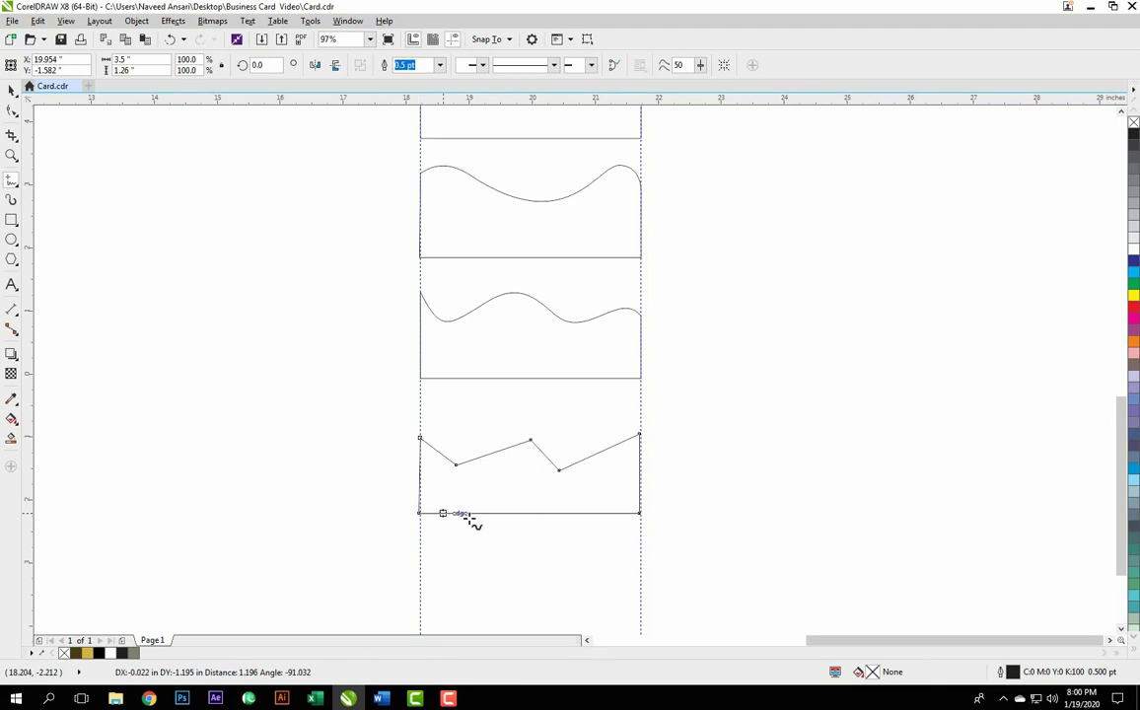
{"action": "double_click", "coordinate": [421, 514]}
{"action": "key", "text": "F10"}
{"action": "scroll", "coordinate": [493, 523], "scroll_direction": "up", "scroll_amount": 3}
{"action": "left_click", "coordinate": [495, 507]}
{"action": "key", "text": "space"}
{"action": "scroll", "coordinate": [355, 257], "scroll_direction": "down", "scroll_amount": 5}
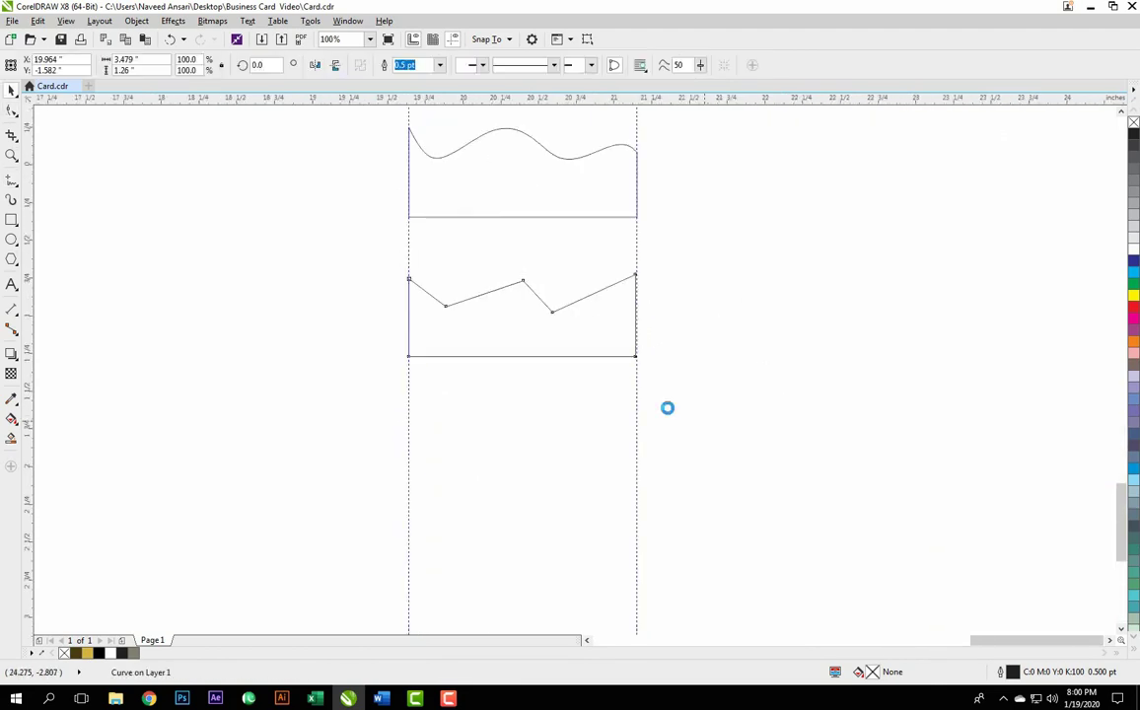
- Convert the zig-zag's right and left segments to curves and bend them downward
{"action": "scroll", "coordinate": [570, 249], "scroll_direction": "up", "scroll_amount": 3}
{"action": "key", "text": "F10"}
{"action": "left_click_drag", "start_coordinate": [737, 287], "coordinate": [419, 412]}
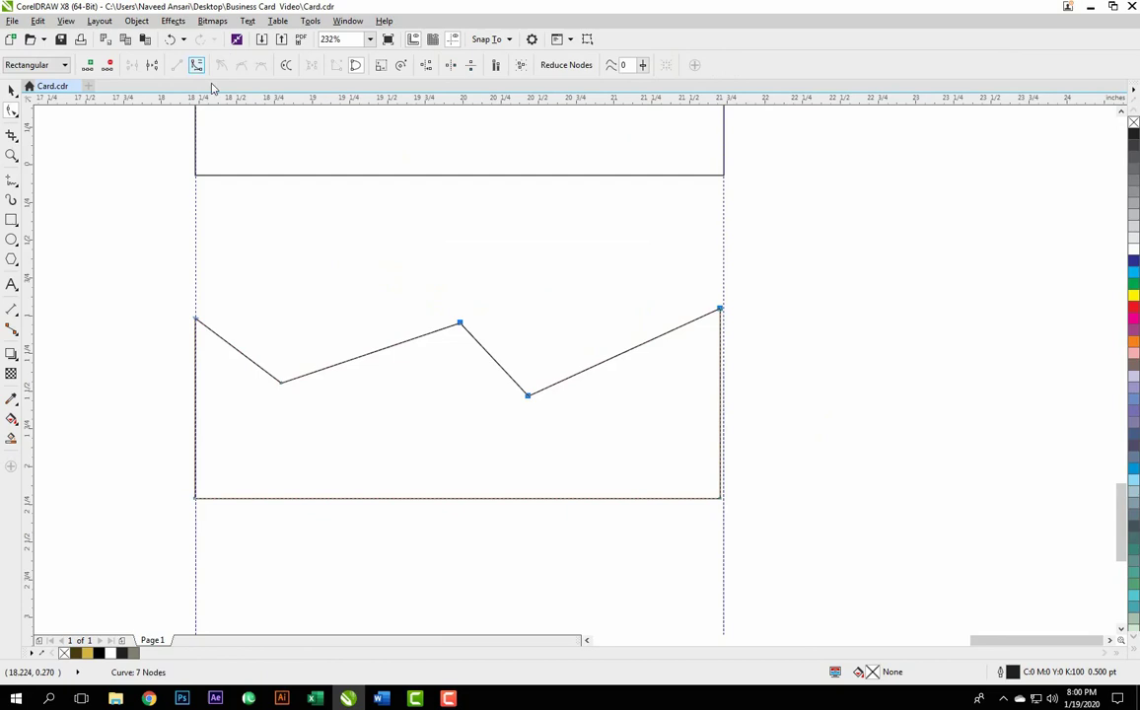
{"action": "left_click_drag", "start_coordinate": [614, 370], "coordinate": [632, 394]}
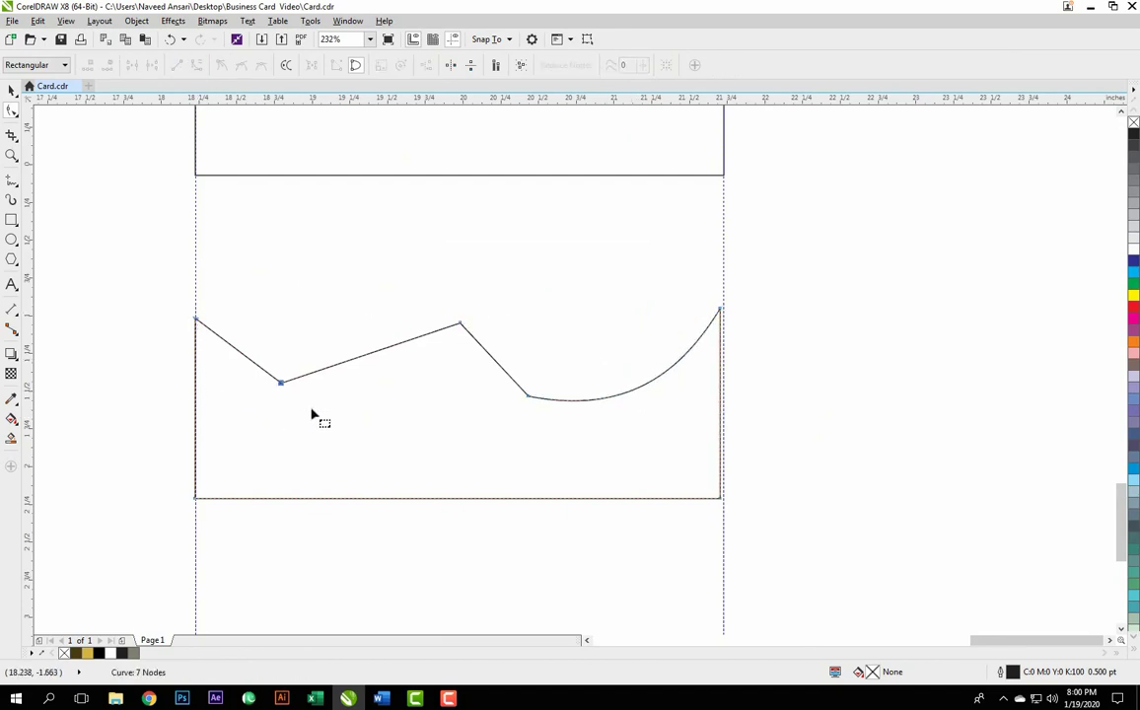
{"action": "left_click_drag", "start_coordinate": [280, 382], "coordinate": [332, 384]}
{"action": "left_click_drag", "start_coordinate": [168, 425], "coordinate": [170, 422]}
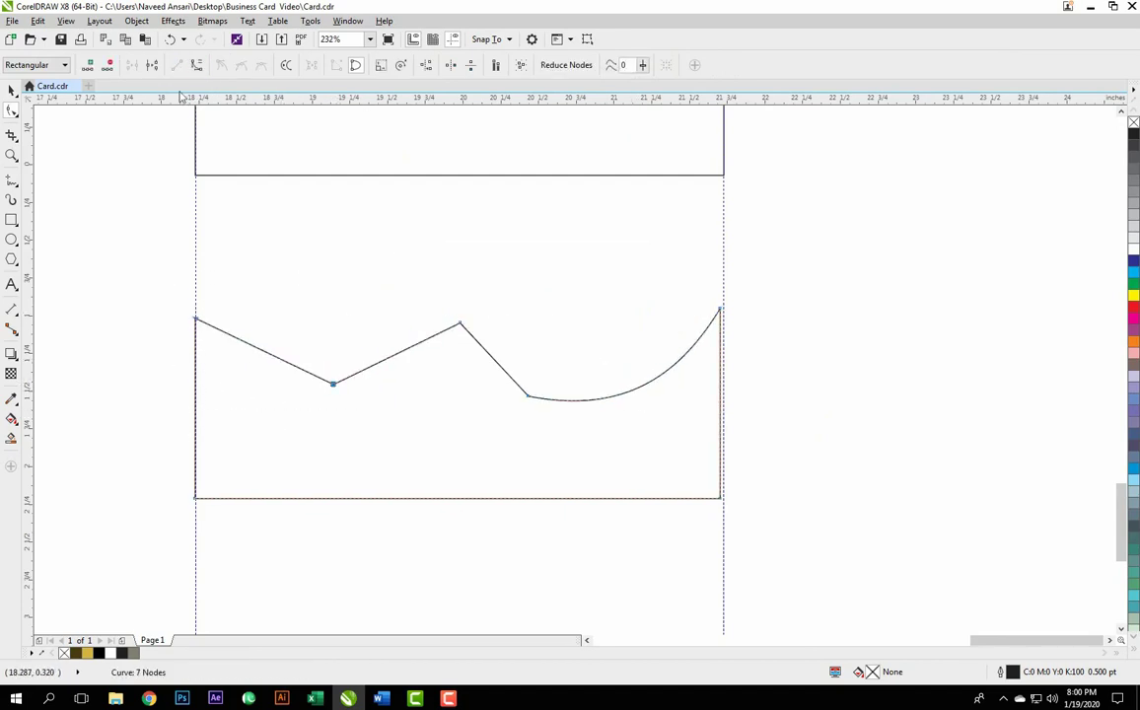
{"action": "left_click", "coordinate": [194, 64]}
{"action": "left_click_drag", "start_coordinate": [262, 350], "coordinate": [246, 377]}
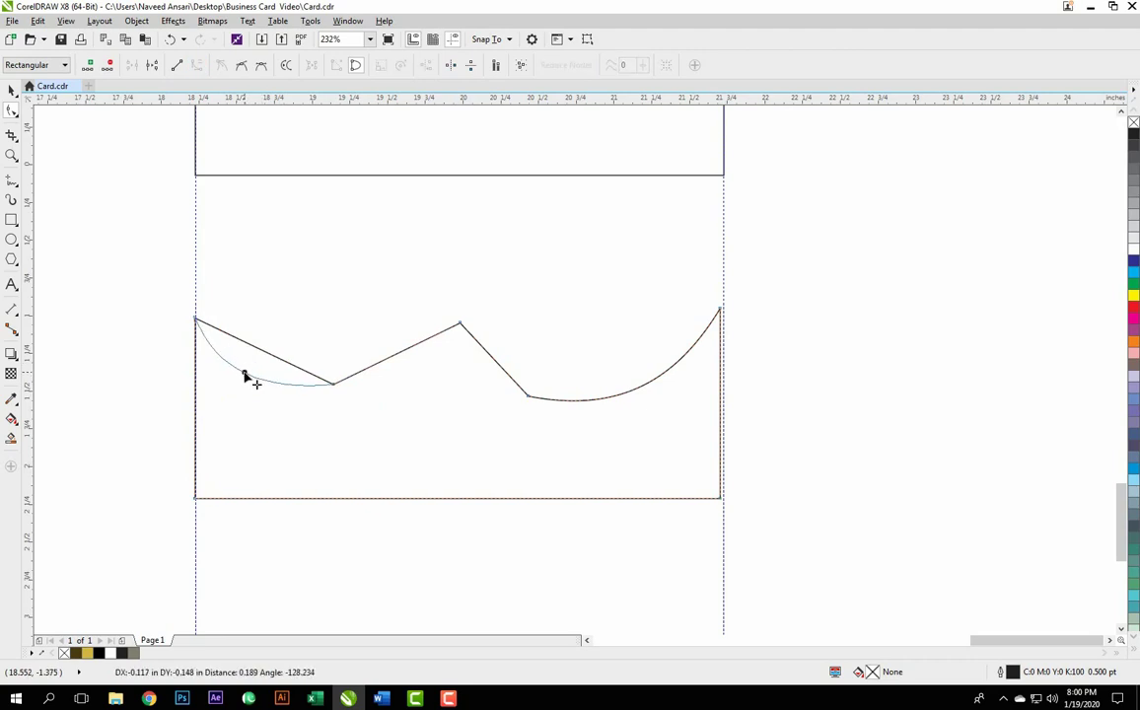
- Delete the sharp peak node to form a smooth hump, undoing an extra node deletion
{"action": "left_click", "coordinate": [459, 323]}
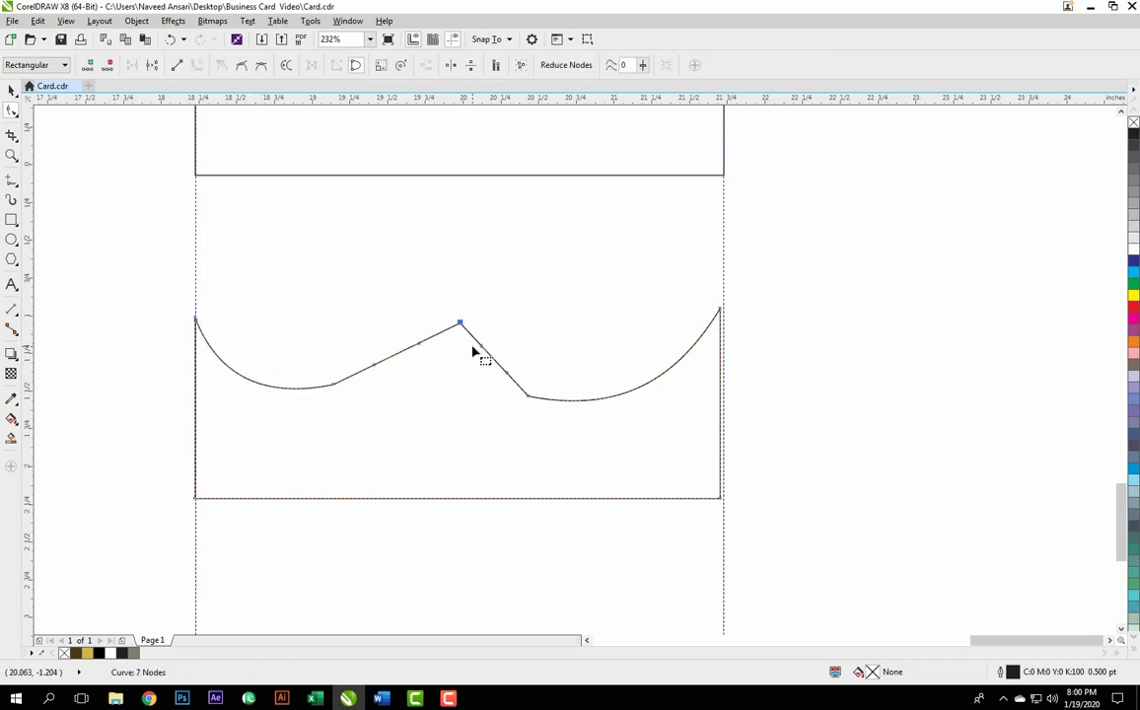
{"action": "key", "text": "Delete"}
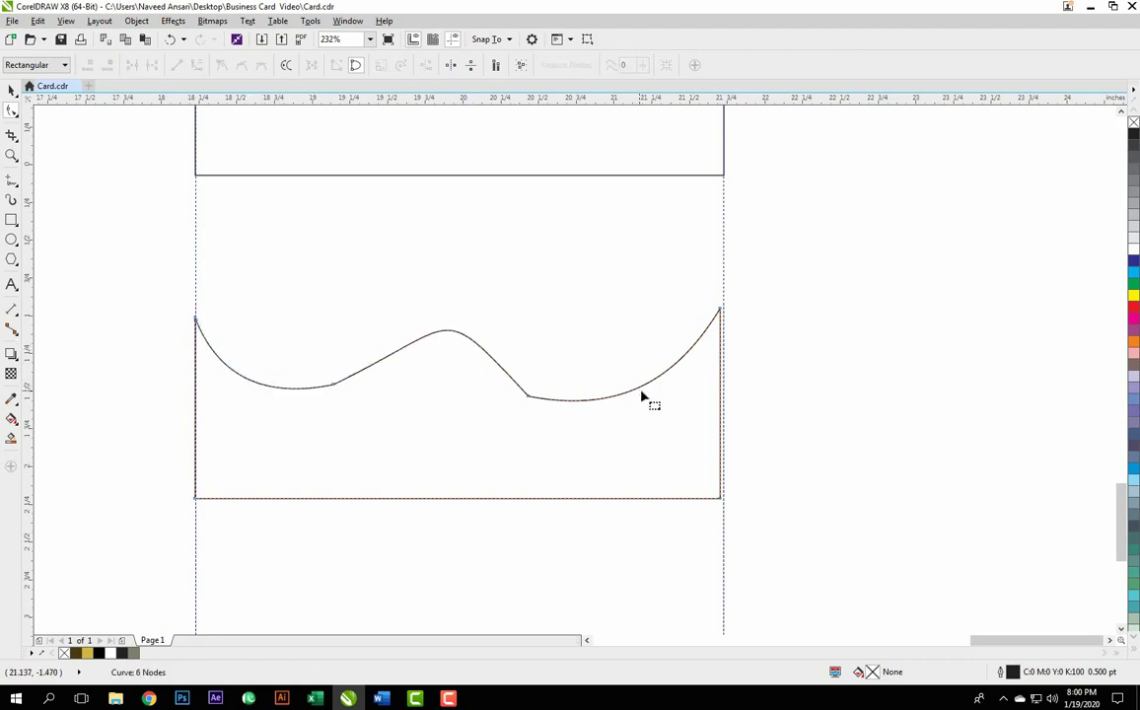
{"action": "left_click", "coordinate": [642, 387]}
{"action": "left_click_drag", "start_coordinate": [356, 373], "coordinate": [346, 407]}
{"action": "left_click", "coordinate": [495, 438]}
{"action": "key", "text": "Delete"}
{"action": "key", "text": "ctrl+z"}
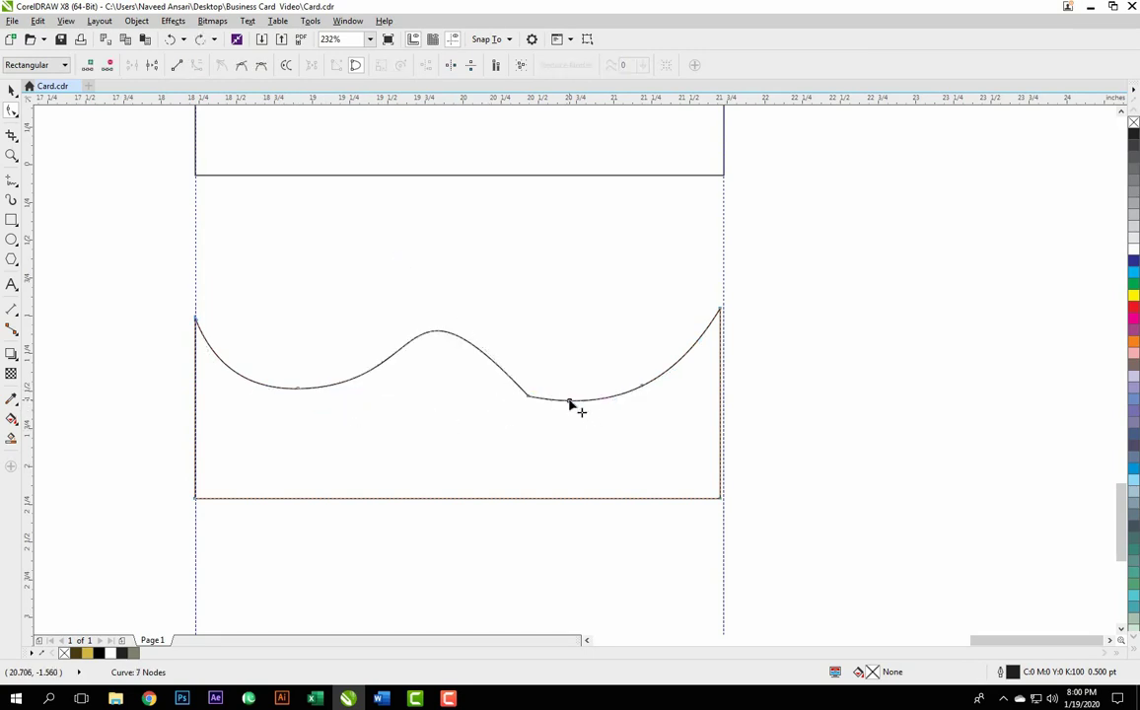
{"action": "key", "text": "ctrl+z"}
{"action": "key", "text": "ctrl+z"}
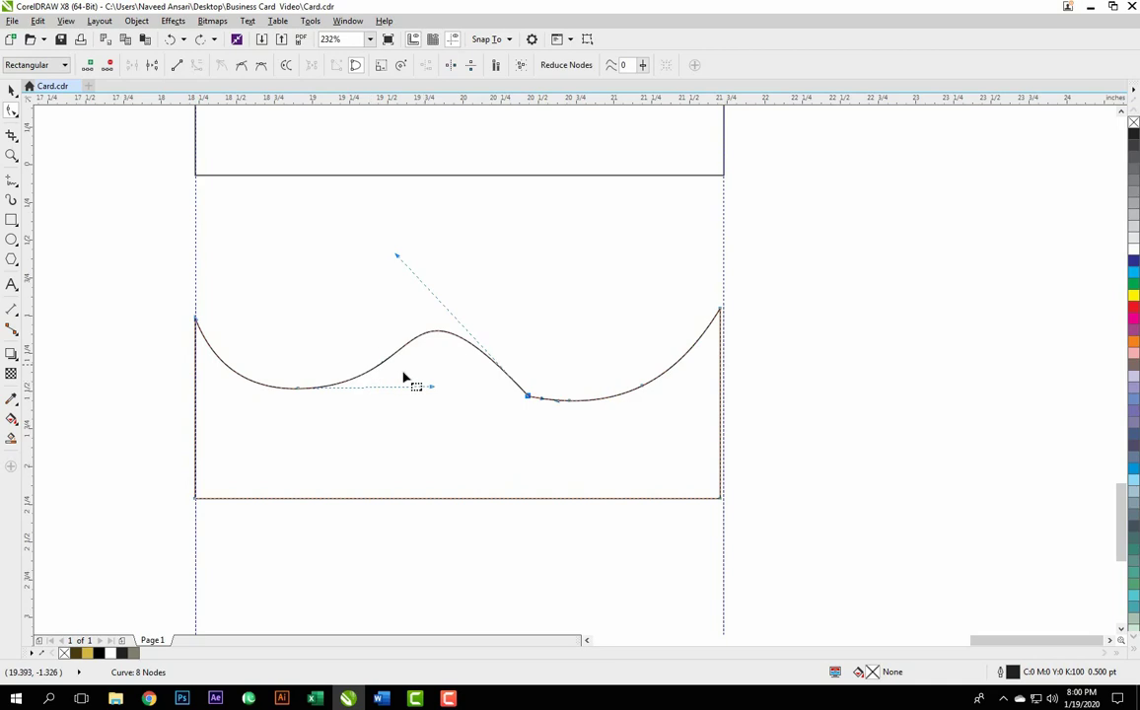
- Shift the wave's hump left and delete the extra corner nodes near the dip and right slope
{"action": "left_click_drag", "start_coordinate": [432, 387], "coordinate": [392, 388]}
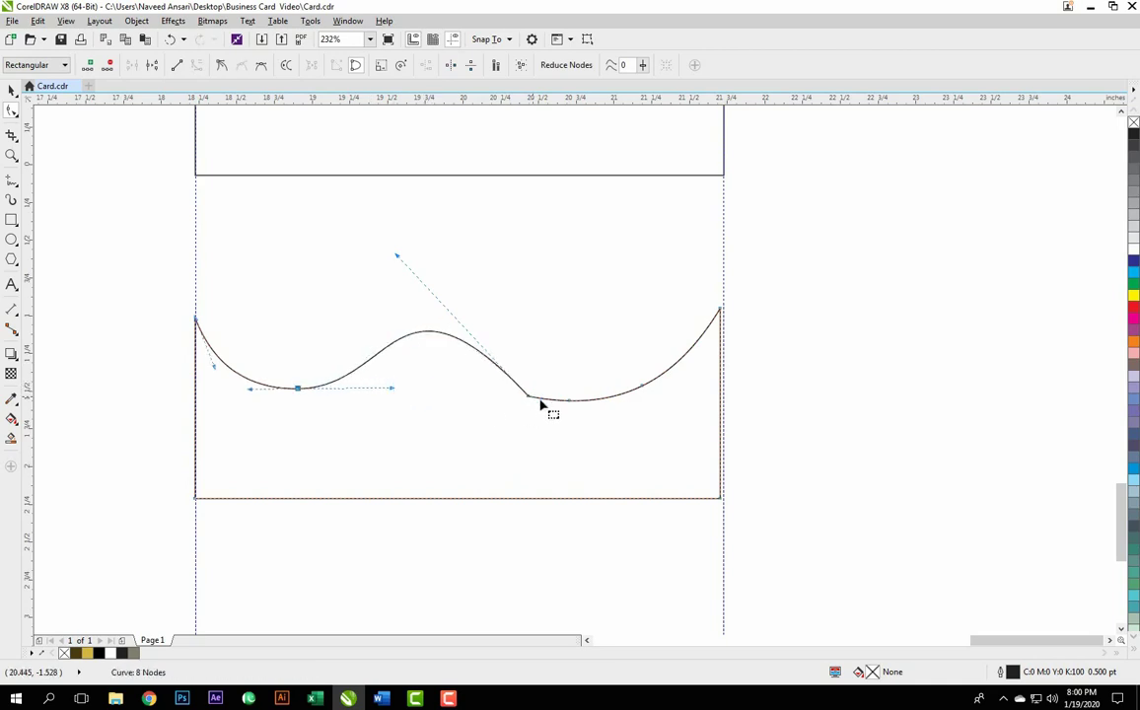
{"action": "left_click", "coordinate": [552, 401]}
{"action": "left_click", "coordinate": [459, 344]}
{"action": "key", "text": "Delete"}
{"action": "mouse_move", "coordinate": [628, 338]}
{"action": "left_mouse_down"}
{"action": "mouse_move", "coordinate": [565, 415]}
{"action": "mouse_move", "coordinate": [577, 402]}
{"action": "left_mouse_up"}
{"action": "key", "text": "Delete"}
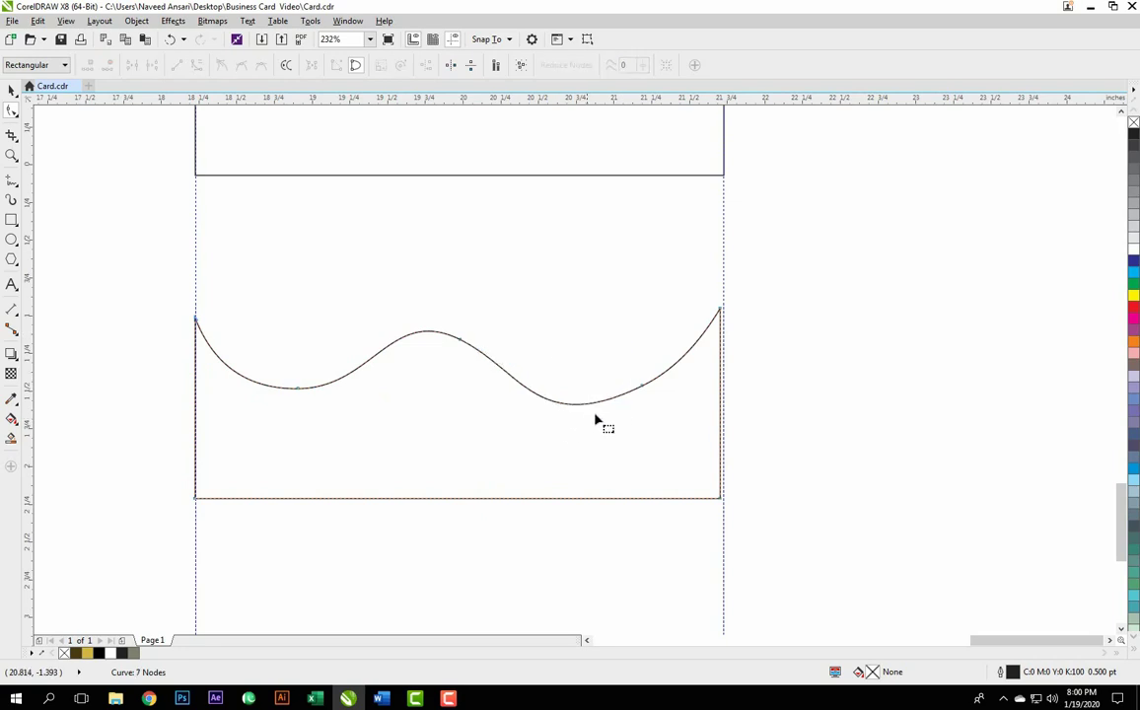
- Reshape the rising right slope, nudge the peak right and add a node on the left slope
{"action": "left_click", "coordinate": [641, 385]}
{"action": "left_click_drag", "start_coordinate": [652, 388], "coordinate": [525, 375]}
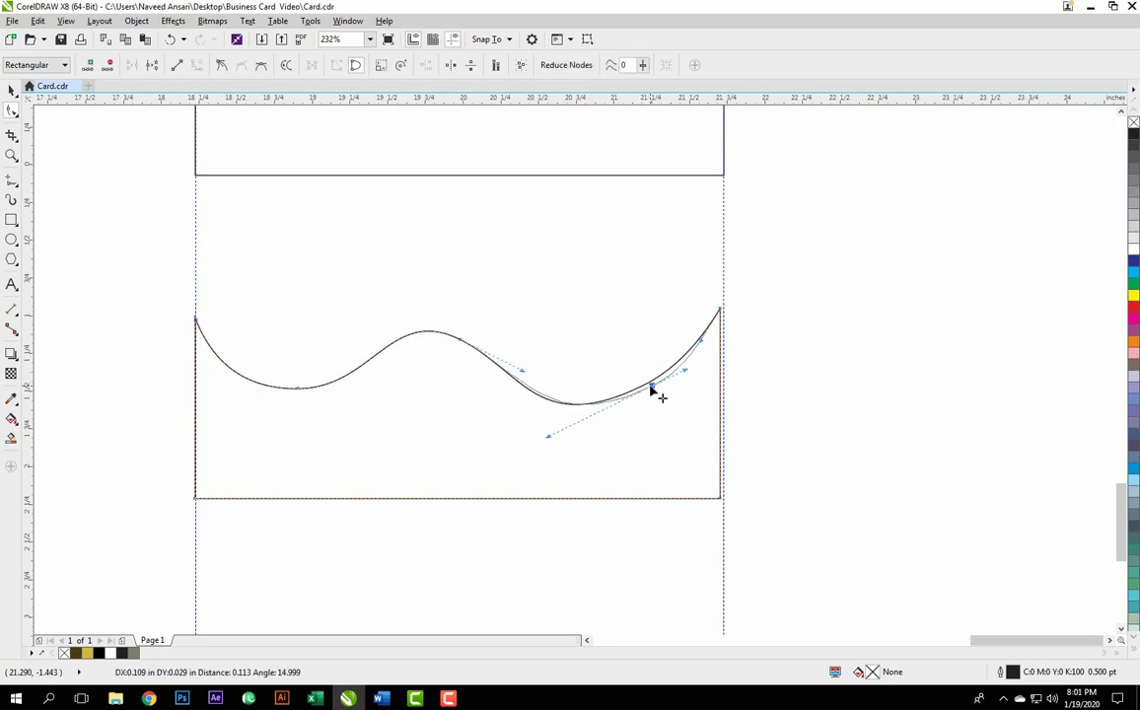
{"action": "left_click_drag", "start_coordinate": [459, 338], "coordinate": [476, 336]}
{"action": "double_click", "coordinate": [369, 363]}
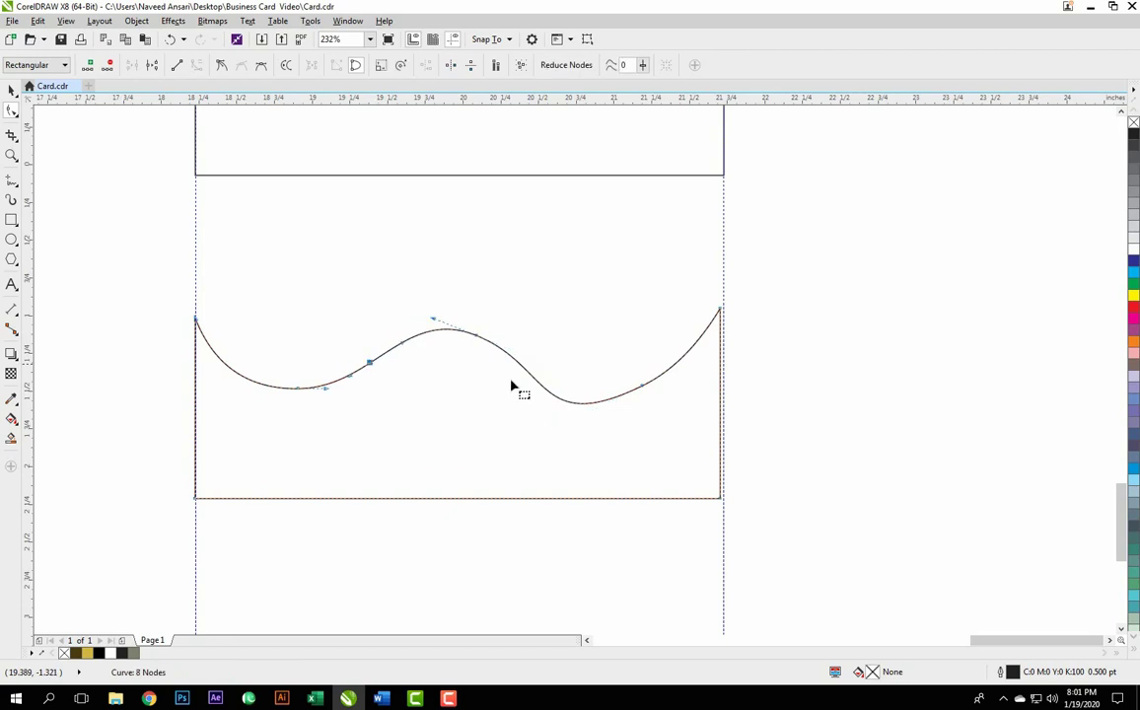
{"action": "key", "text": "space"}
{"action": "left_click", "coordinate": [540, 322]}
{"action": "scroll", "coordinate": [540, 323], "scroll_direction": "down", "scroll_amount": 5}
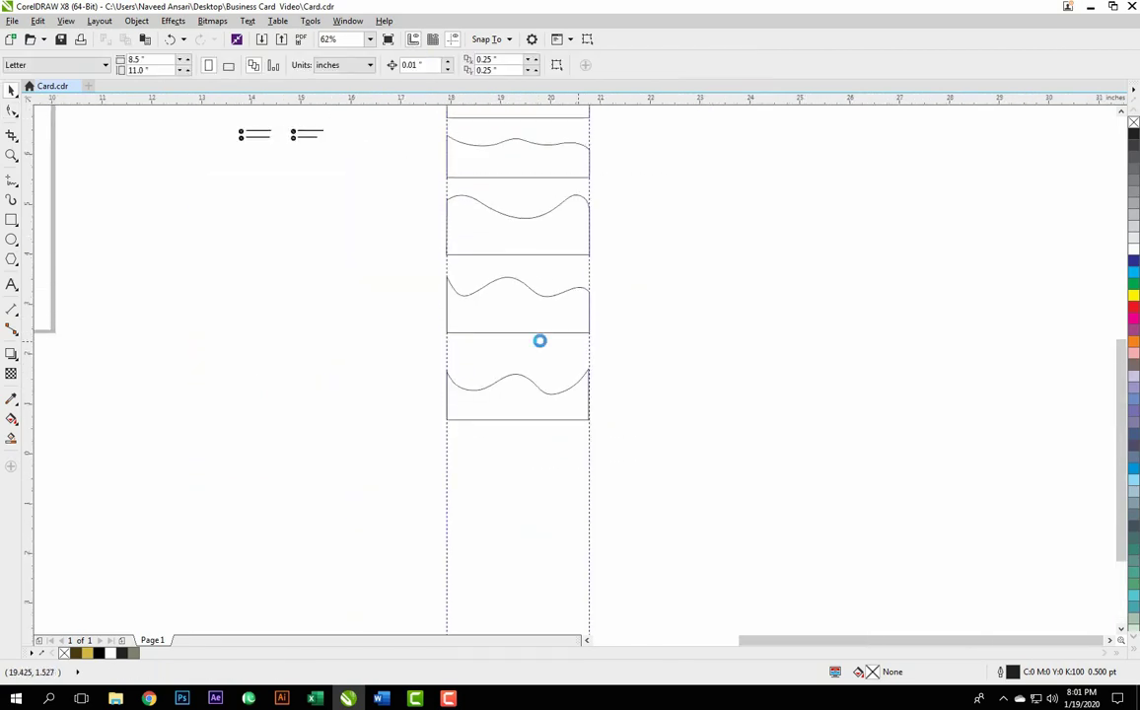
- Zoom to the lower cards, select the bottom wave shape and open its fountain fill editor
{"action": "scroll", "coordinate": [540, 338], "scroll_direction": "up", "scroll_amount": 1}
{"action": "left_click_drag", "start_coordinate": [427, 185], "coordinate": [700, 590]}
{"action": "key", "text": "space"}
{"action": "left_click_drag", "start_coordinate": [590, 516], "coordinate": [547, 556]}
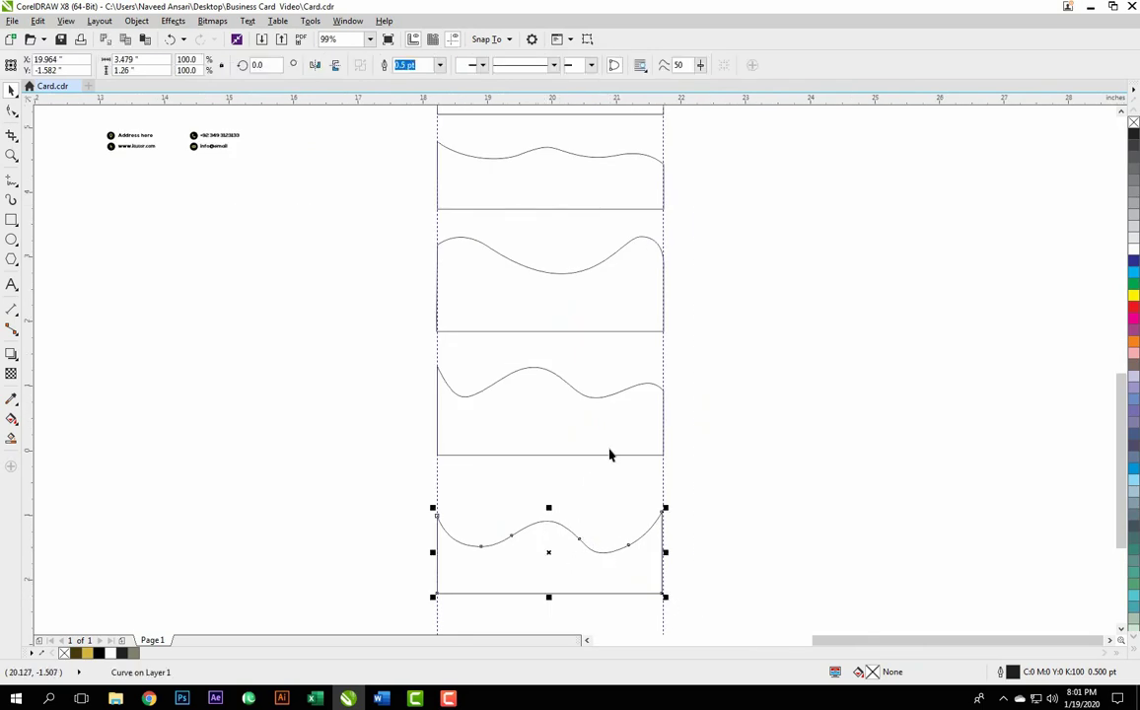
{"action": "key", "text": "F11"}
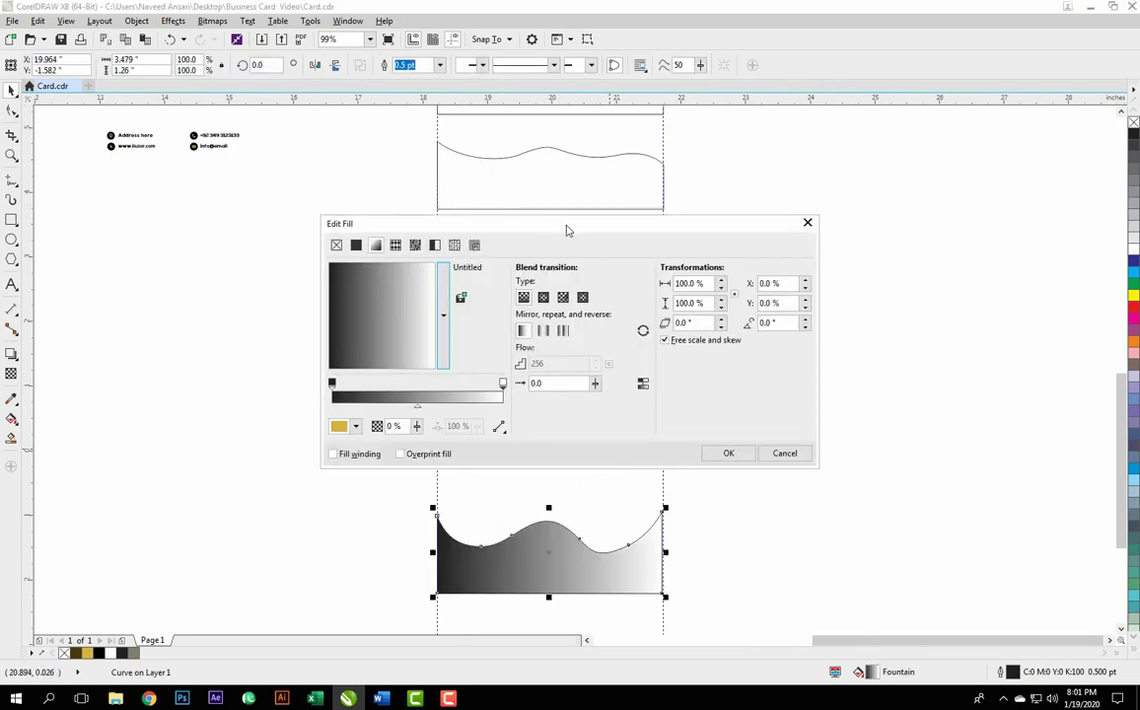
{"action": "left_click_drag", "start_coordinate": [552, 227], "coordinate": [682, 200]}
- Set the gradient's start colour to dark olive #4A3B10 and end colour to gold #D2B540
{"action": "left_click", "coordinate": [463, 357]}
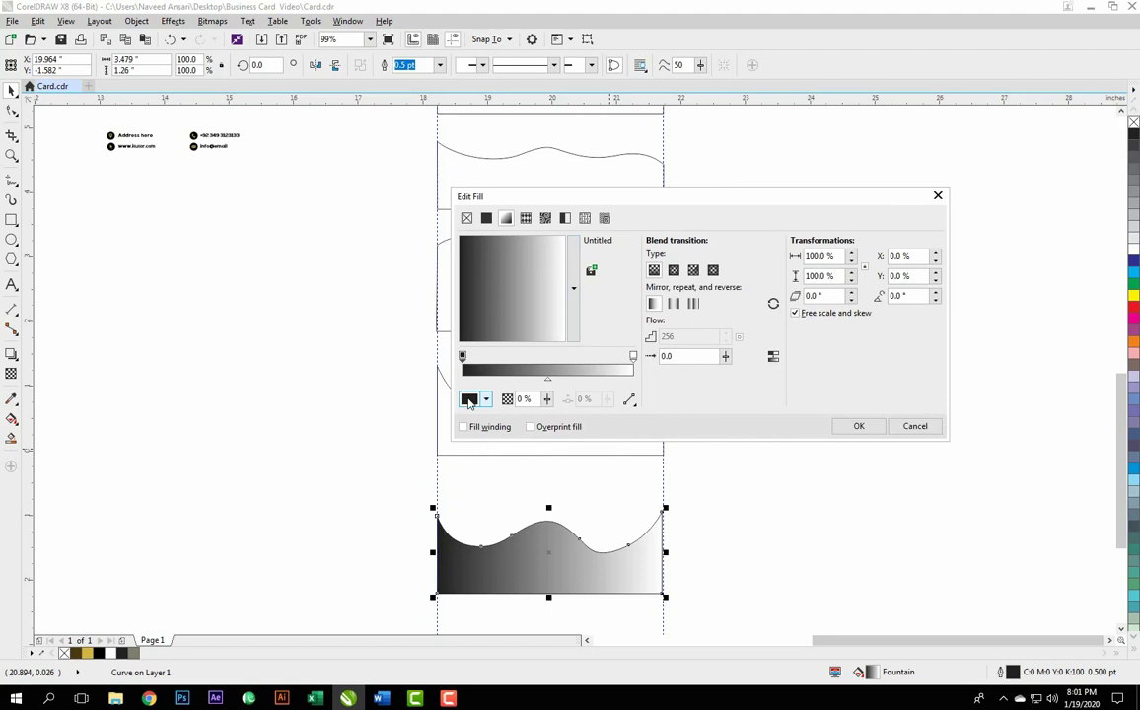
{"action": "left_click", "coordinate": [470, 400]}
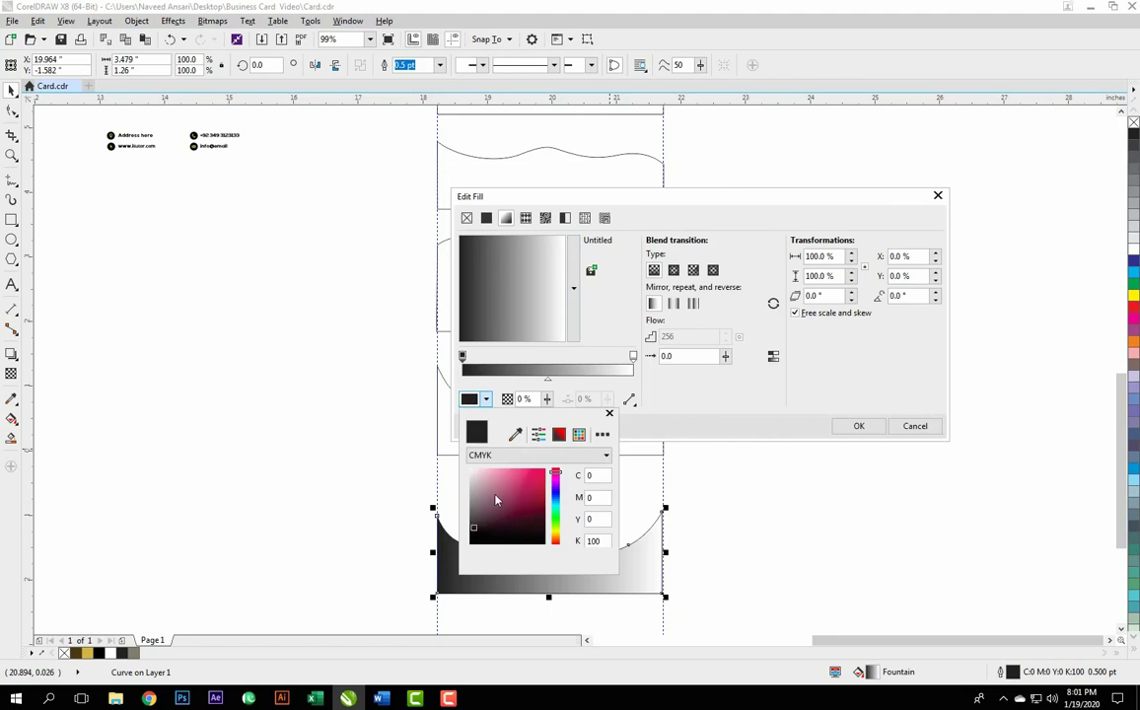
{"action": "left_click", "coordinate": [81, 648]}
{"action": "left_click", "coordinate": [634, 357]}
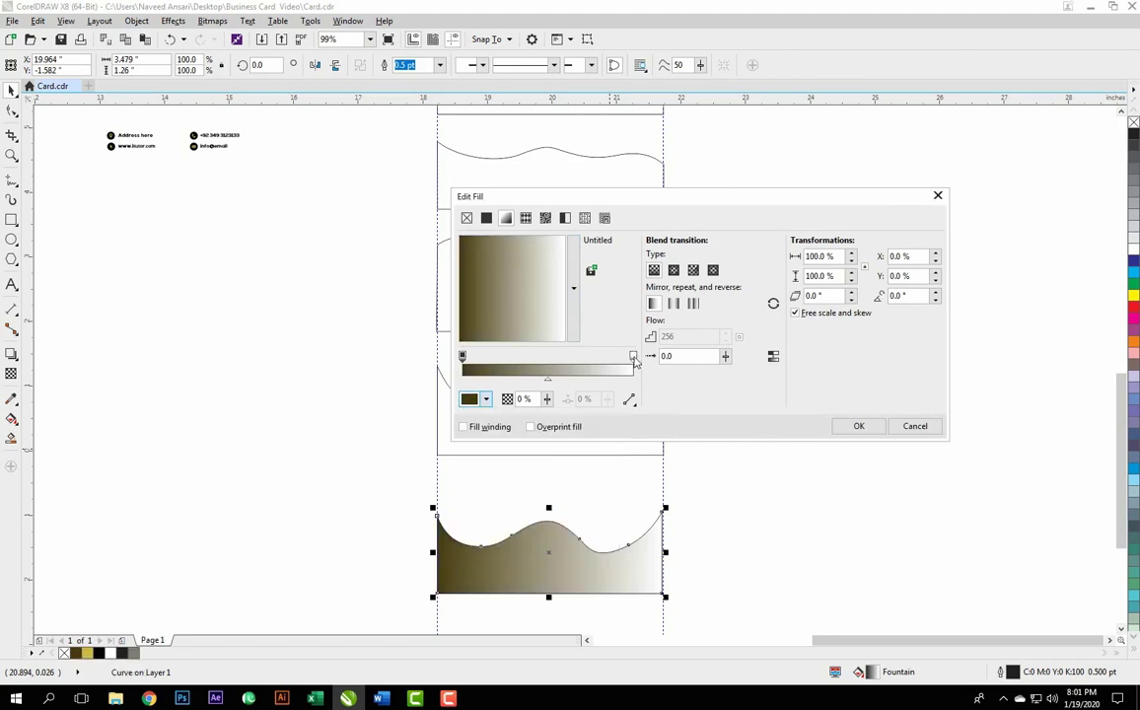
{"action": "left_click", "coordinate": [470, 401]}
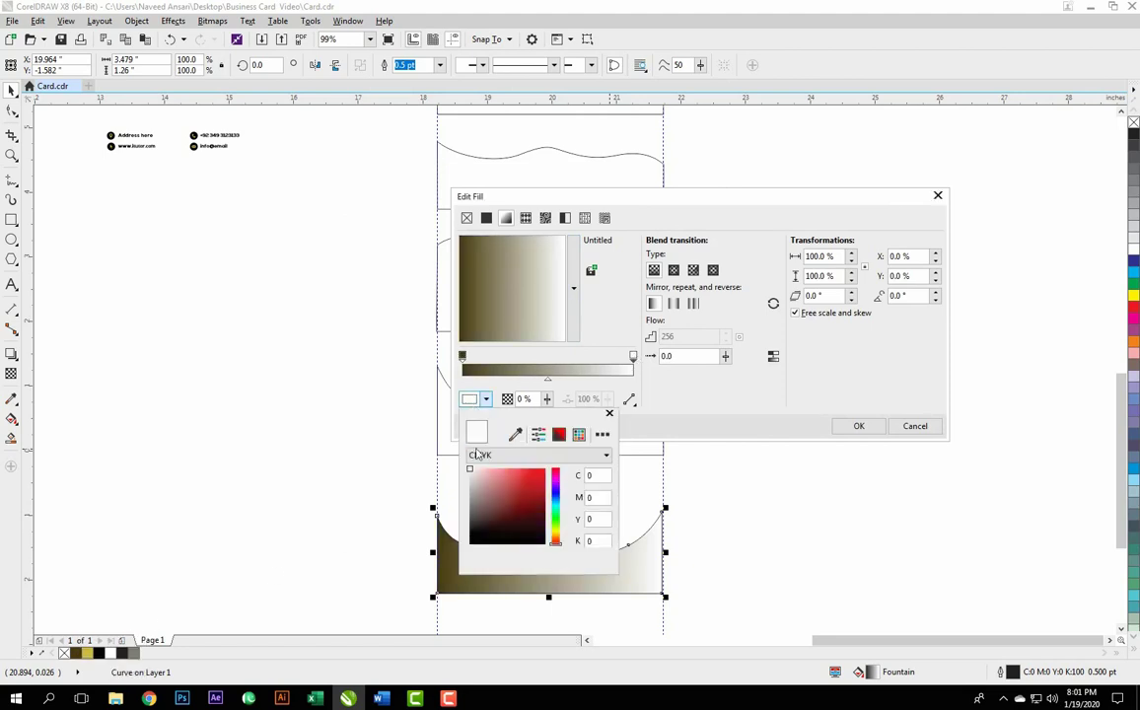
{"action": "left_click", "coordinate": [87, 652]}
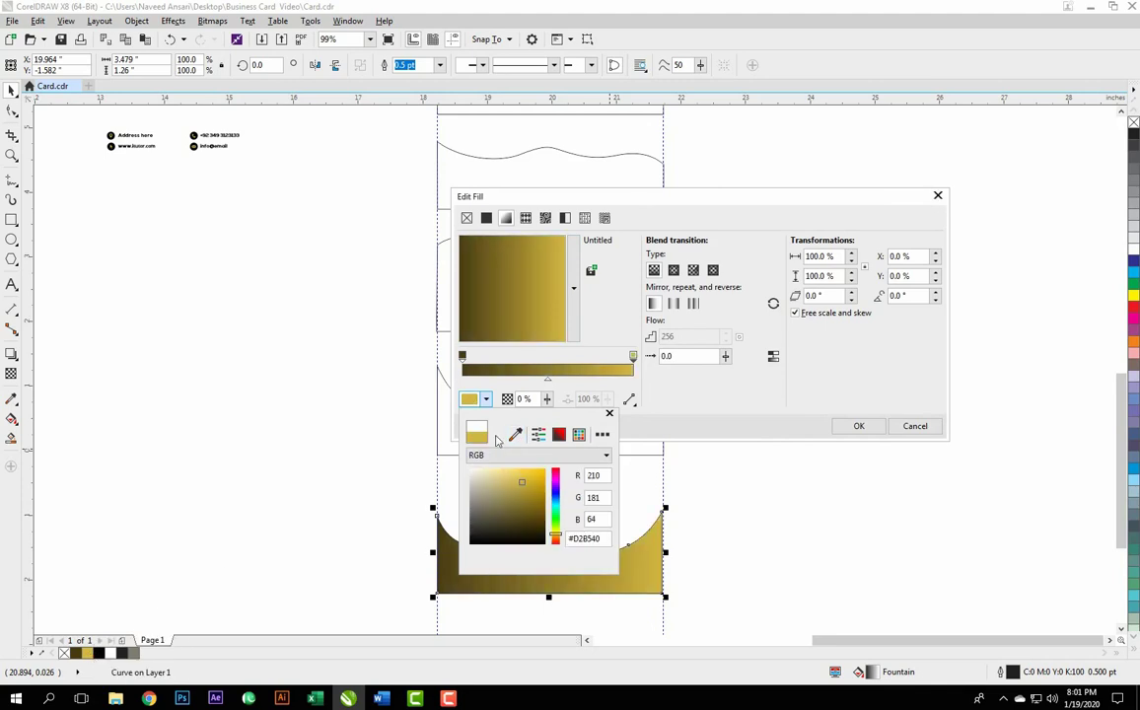
{"action": "left_click", "coordinate": [678, 272]}
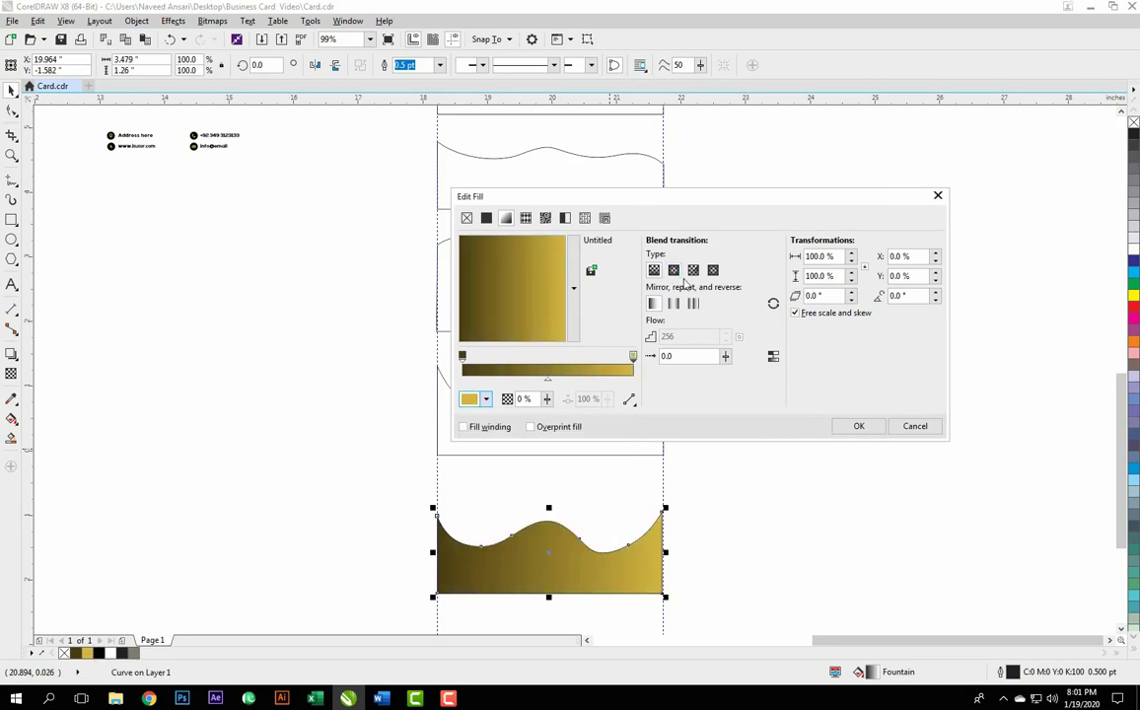
- Make the gradient elliptical with its centre moved up toward the hump, and apply it
{"action": "left_click", "coordinate": [674, 270]}
{"action": "mouse_move", "coordinate": [516, 296]}
{"action": "left_mouse_down"}
{"action": "mouse_move", "coordinate": [522, 252]}
{"action": "mouse_move", "coordinate": [504, 272]}
{"action": "mouse_move", "coordinate": [504, 254]}
{"action": "left_mouse_up"}
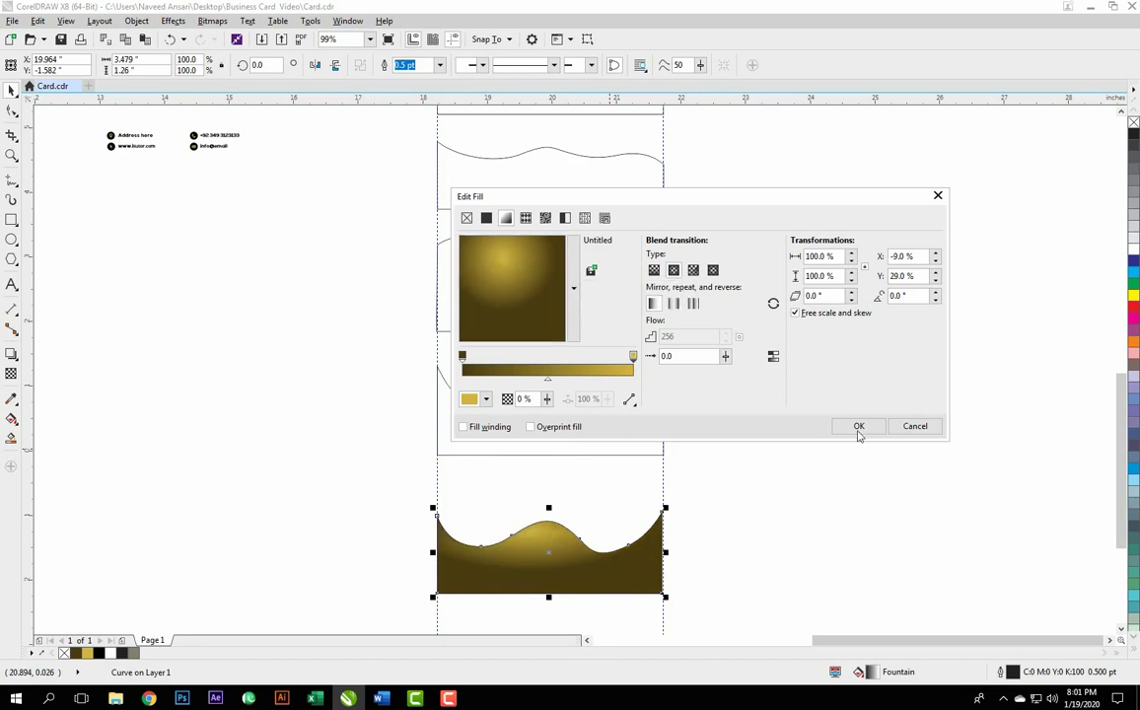
{"action": "left_click", "coordinate": [858, 426]}
{"action": "left_click", "coordinate": [499, 569]}
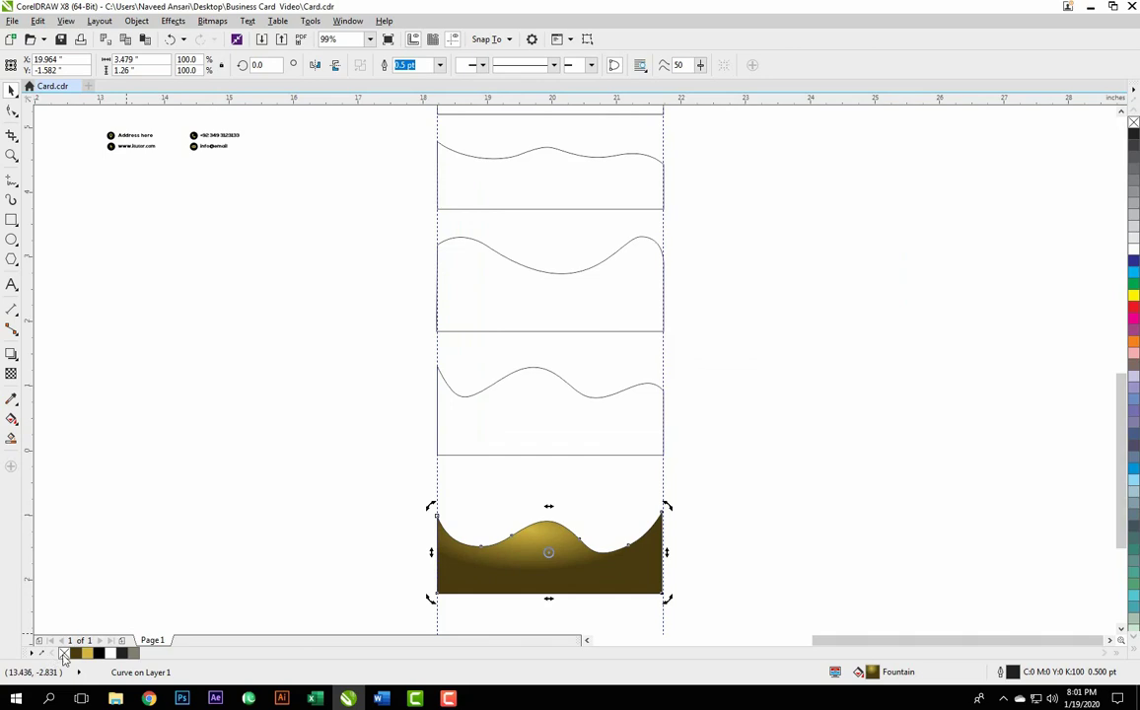
- Select the third wave and eyedrop #4A3B10 and #D2B540 for its gradient's start and end colours
{"action": "left_click", "coordinate": [565, 405]}
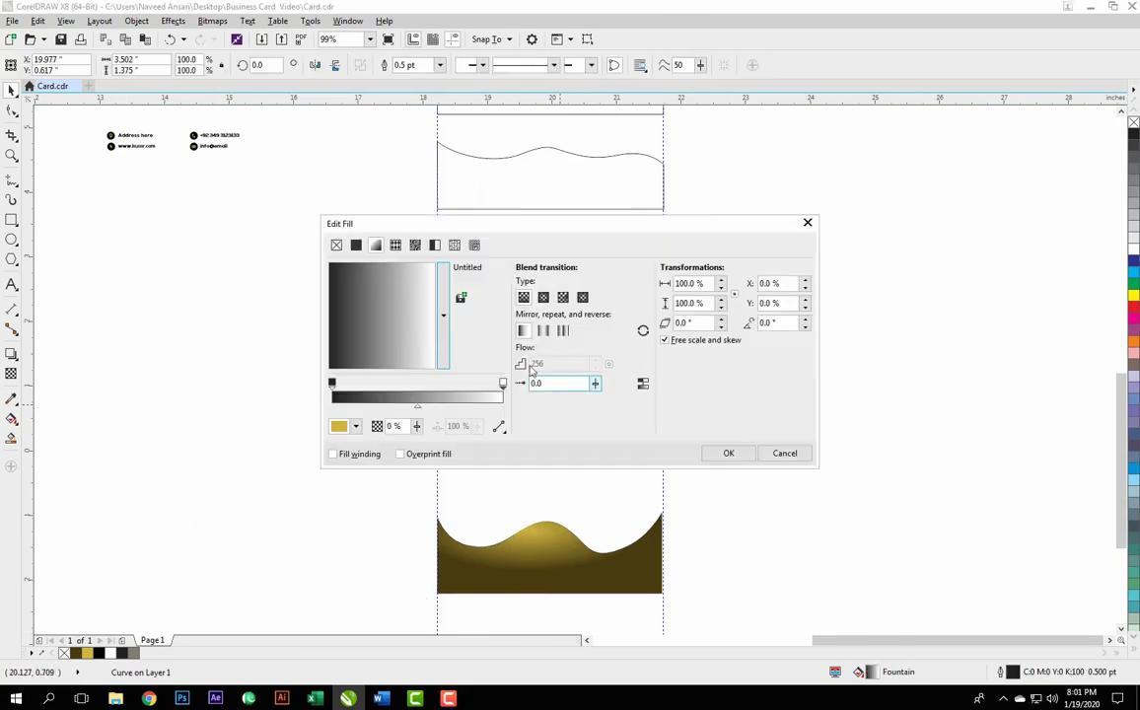
{"action": "left_click", "coordinate": [340, 429]}
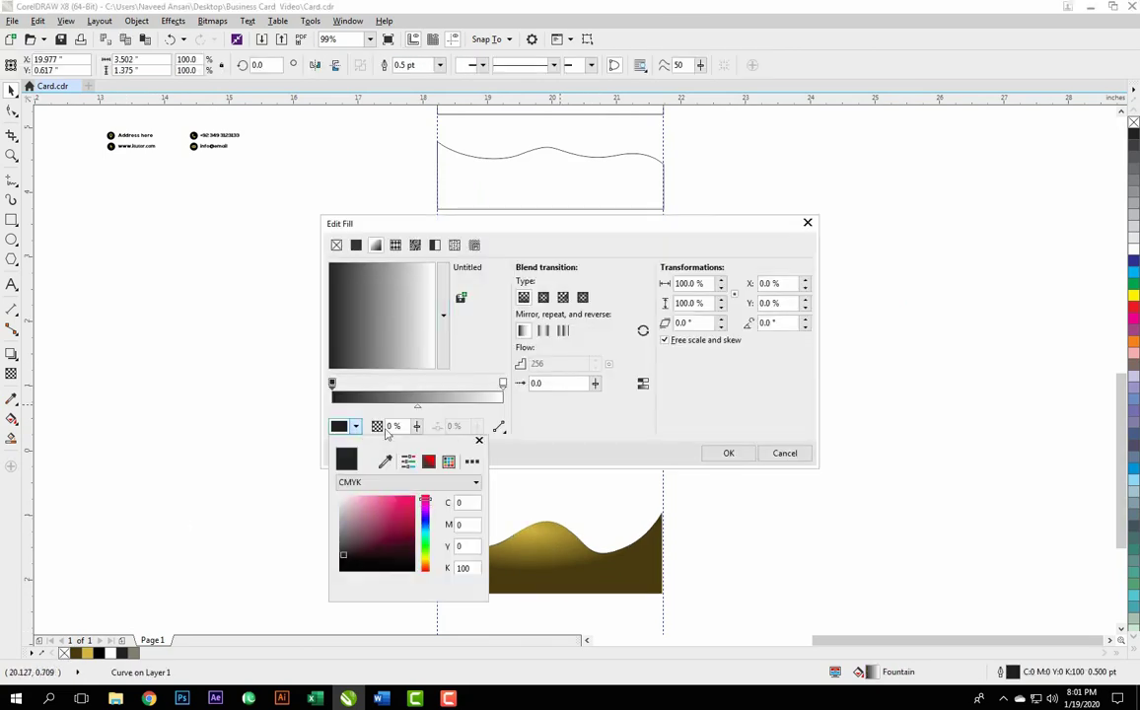
{"action": "left_click", "coordinate": [89, 652]}
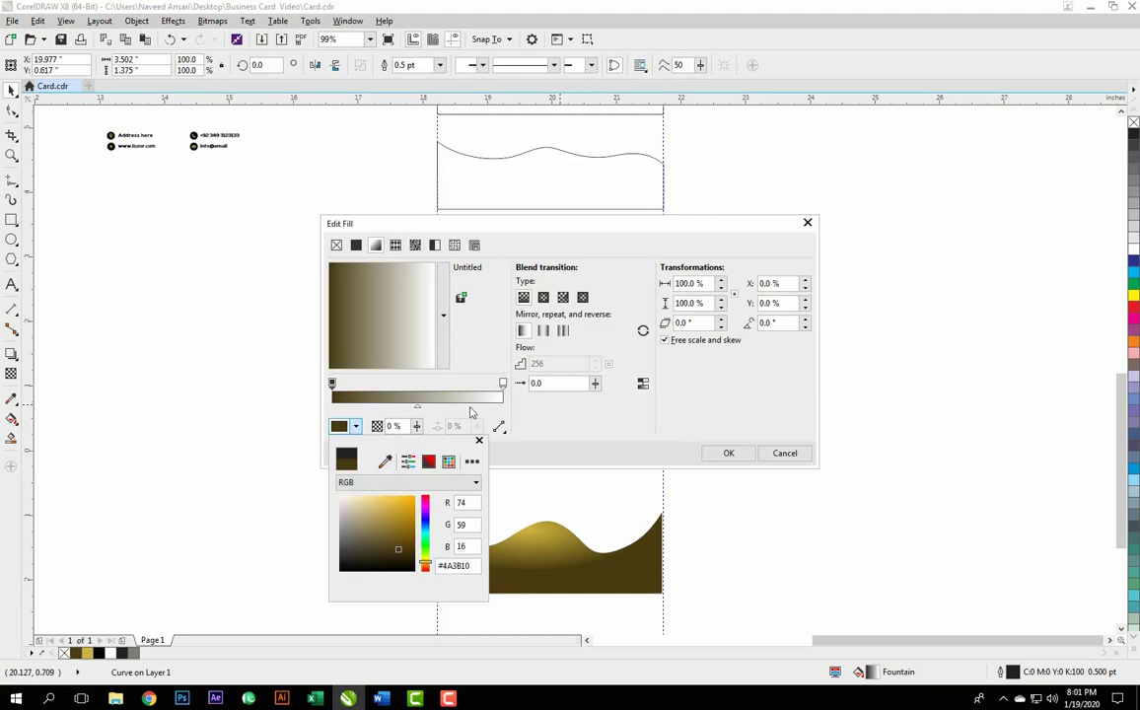
{"action": "left_click", "coordinate": [504, 384]}
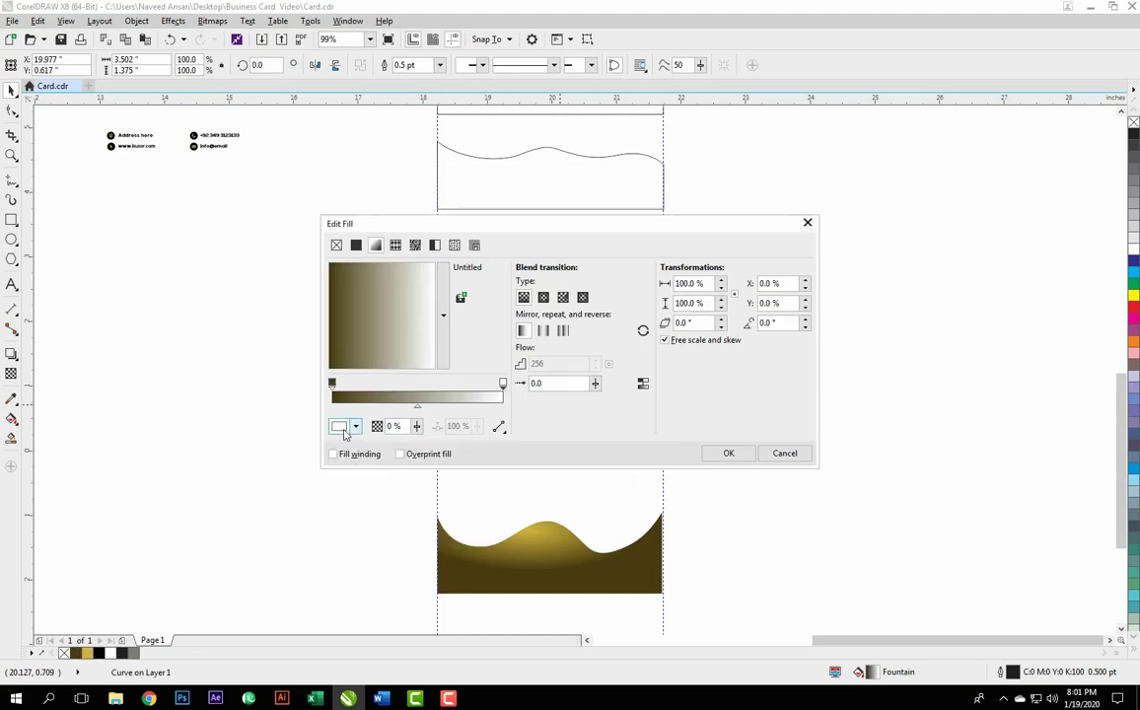
{"action": "left_click", "coordinate": [342, 429]}
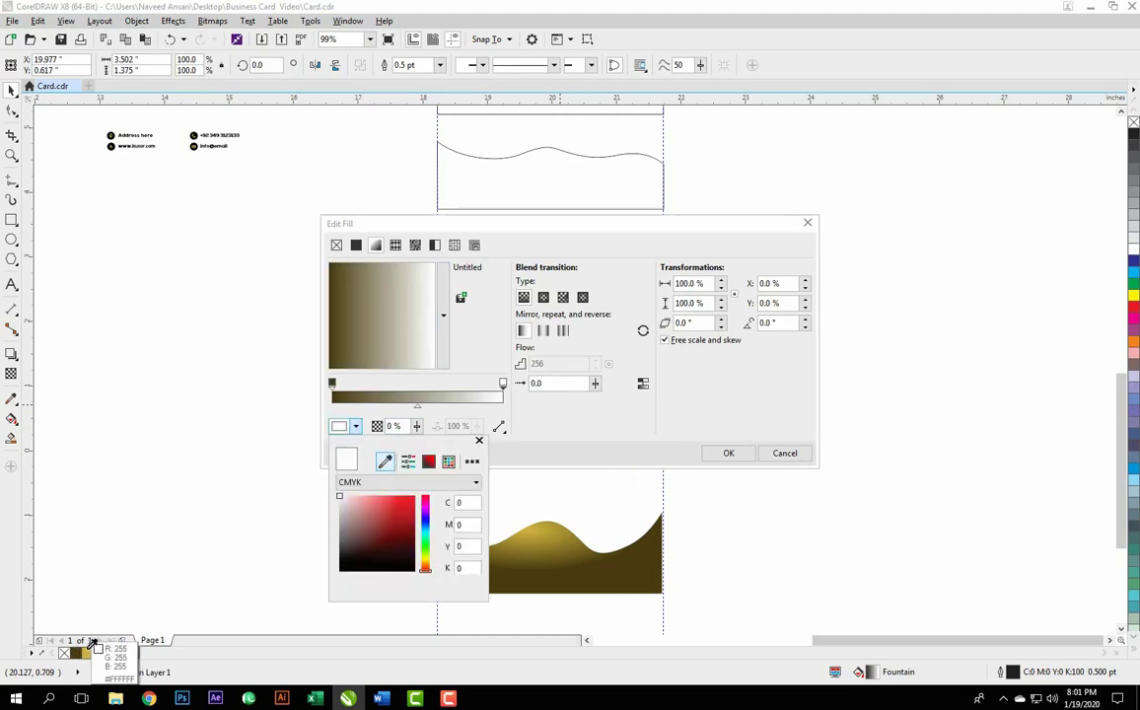
{"action": "left_click", "coordinate": [86, 652]}
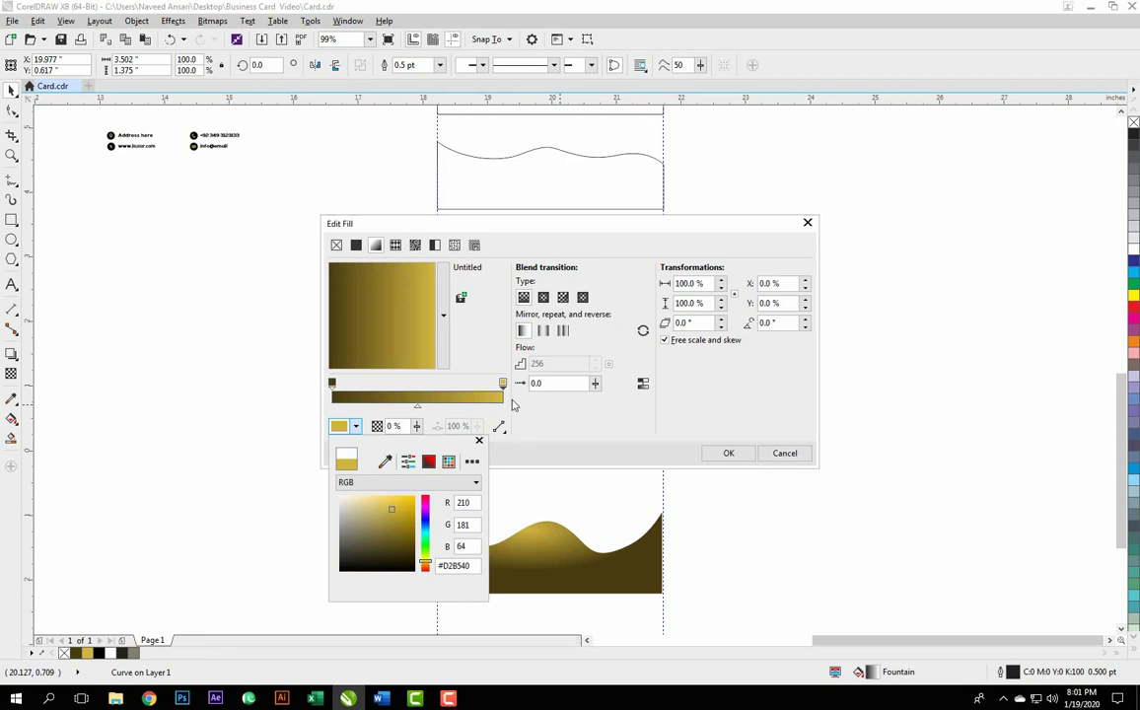
{"action": "left_click", "coordinate": [400, 313]}
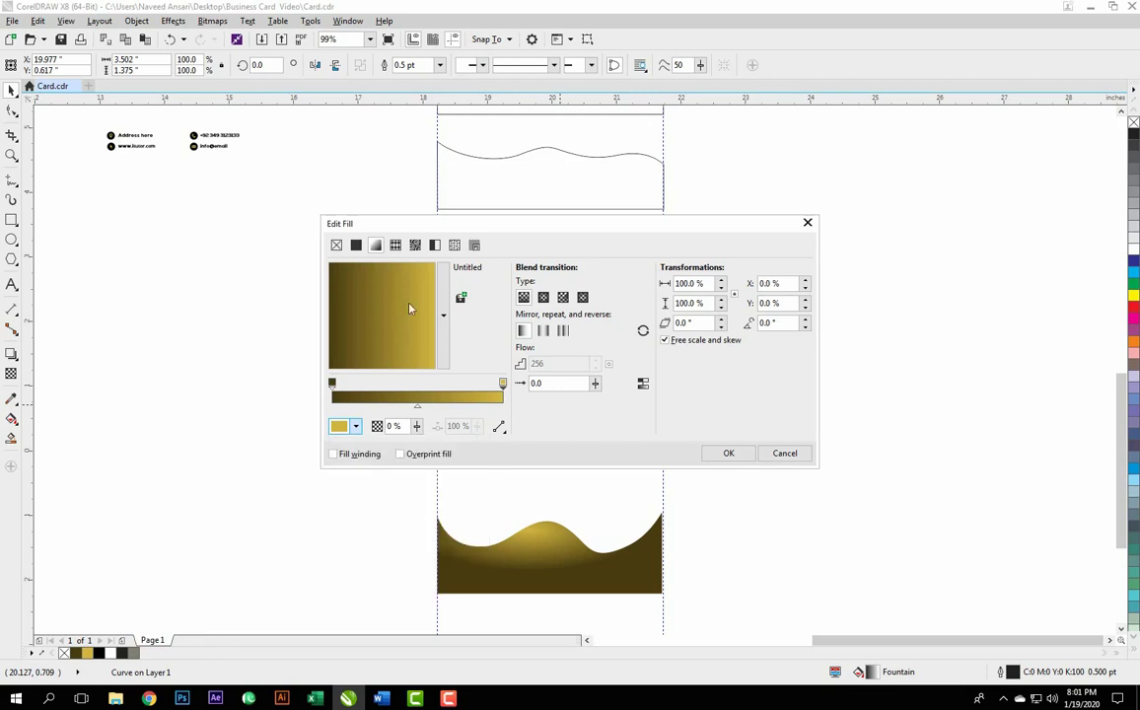
- Make the gradient elliptical, centred at 34% X and 22% Y, and apply it
{"action": "left_click", "coordinate": [543, 297]}
{"action": "left_click_drag", "start_coordinate": [382, 315], "coordinate": [419, 288]}
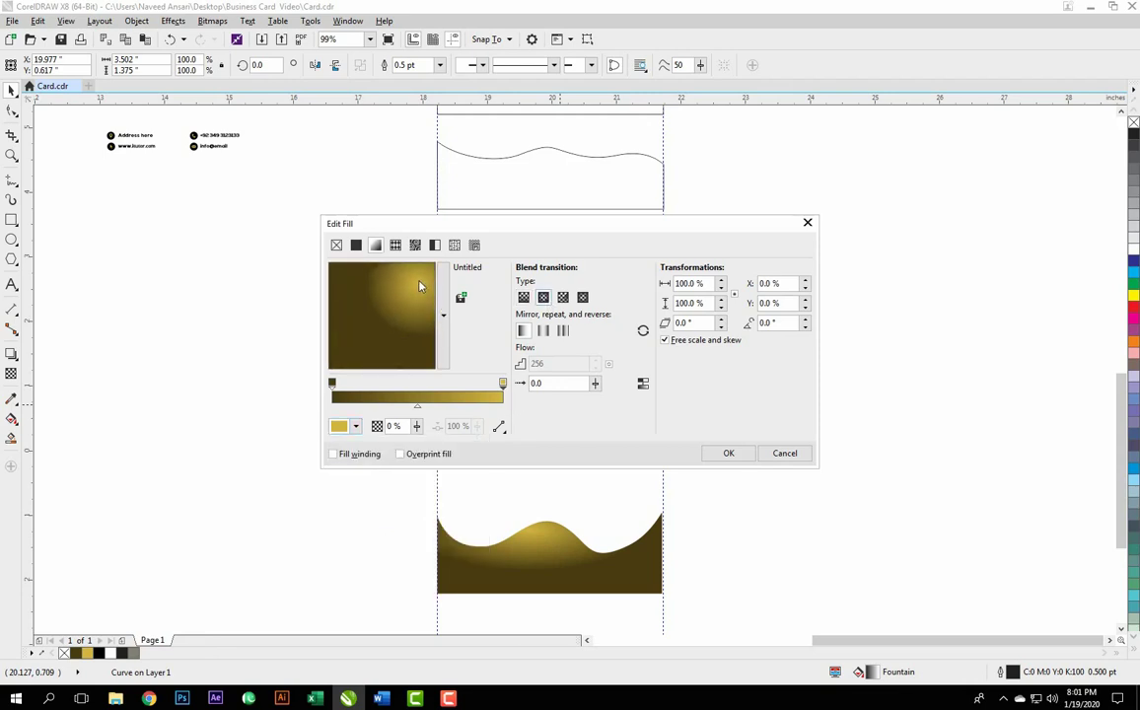
{"action": "mouse_move", "coordinate": [616, 218]}
{"action": "left_mouse_down"}
{"action": "mouse_move", "coordinate": [295, 200]}
{"action": "mouse_move", "coordinate": [334, 132]}
{"action": "left_mouse_up"}
{"action": "mouse_move", "coordinate": [136, 209]}
{"action": "left_mouse_down"}
{"action": "mouse_move", "coordinate": [122, 196]}
{"action": "mouse_move", "coordinate": [136, 210]}
{"action": "left_mouse_up"}
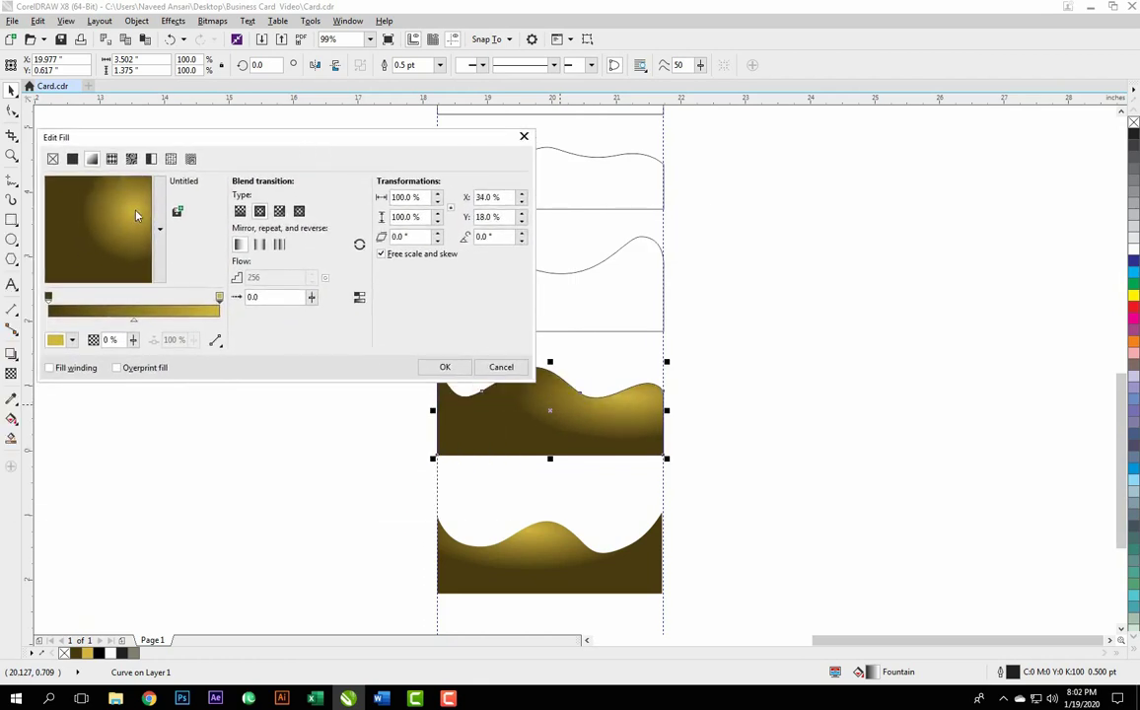
{"action": "left_click", "coordinate": [445, 366]}
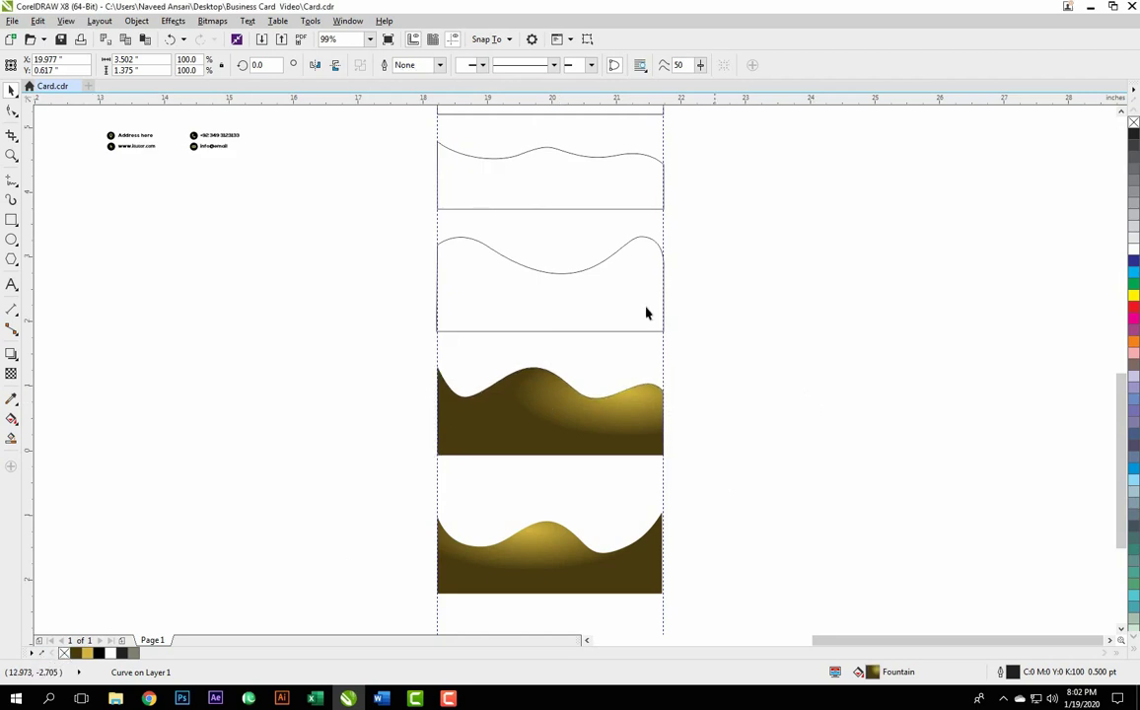
- Select the second wave and set its fountain fill colours to #4A3B10 and #D2B540
{"action": "mouse_move", "coordinate": [581, 250]}
{"action": "left_mouse_down"}
{"action": "mouse_move", "coordinate": [546, 278]}
{"action": "mouse_move", "coordinate": [549, 296]}
{"action": "left_mouse_up"}
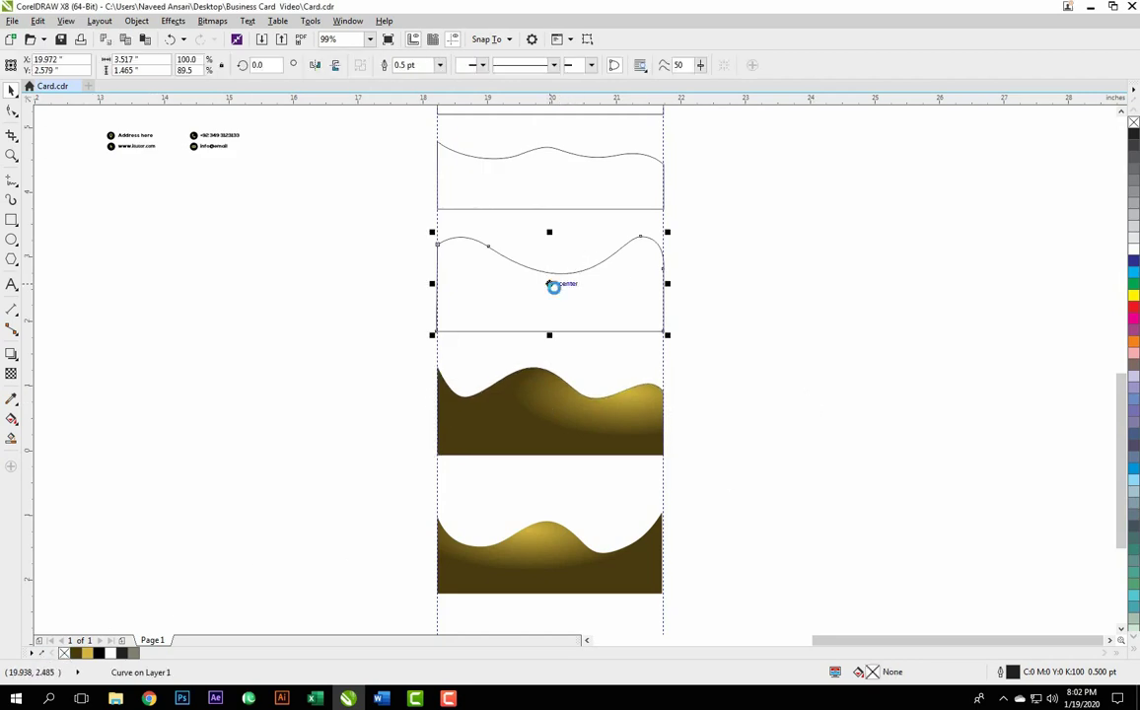
{"action": "key", "text": "F11"}
{"action": "left_click_drag", "start_coordinate": [577, 227], "coordinate": [925, 190]}
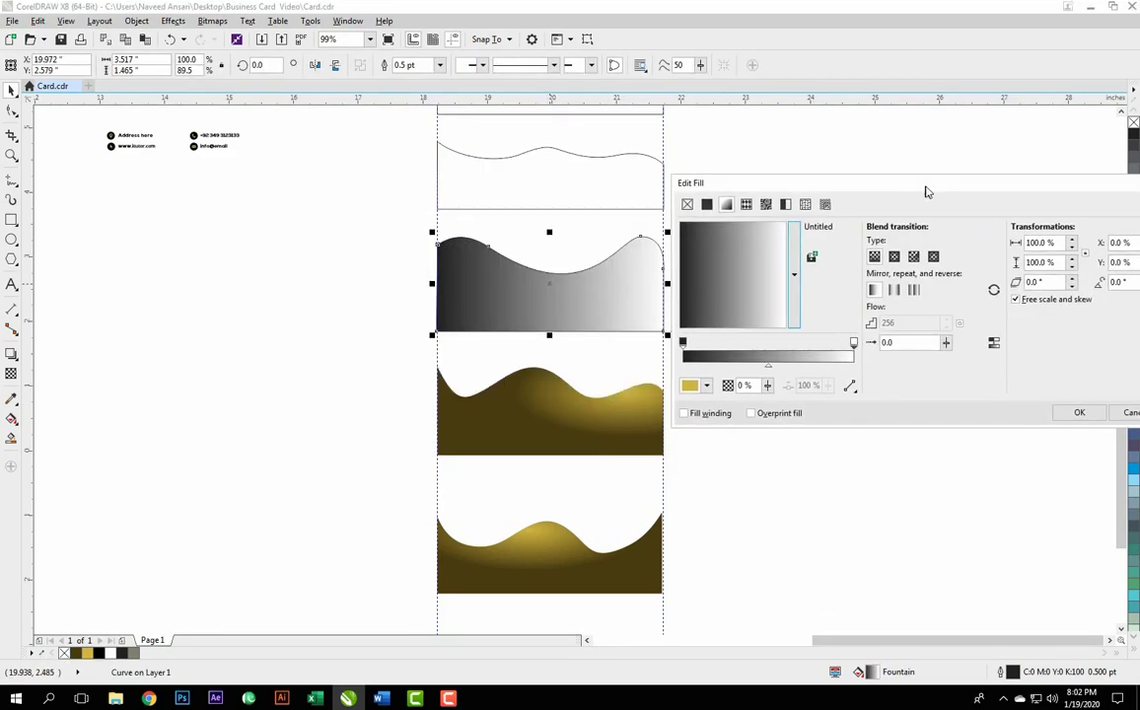
{"action": "left_click", "coordinate": [685, 344]}
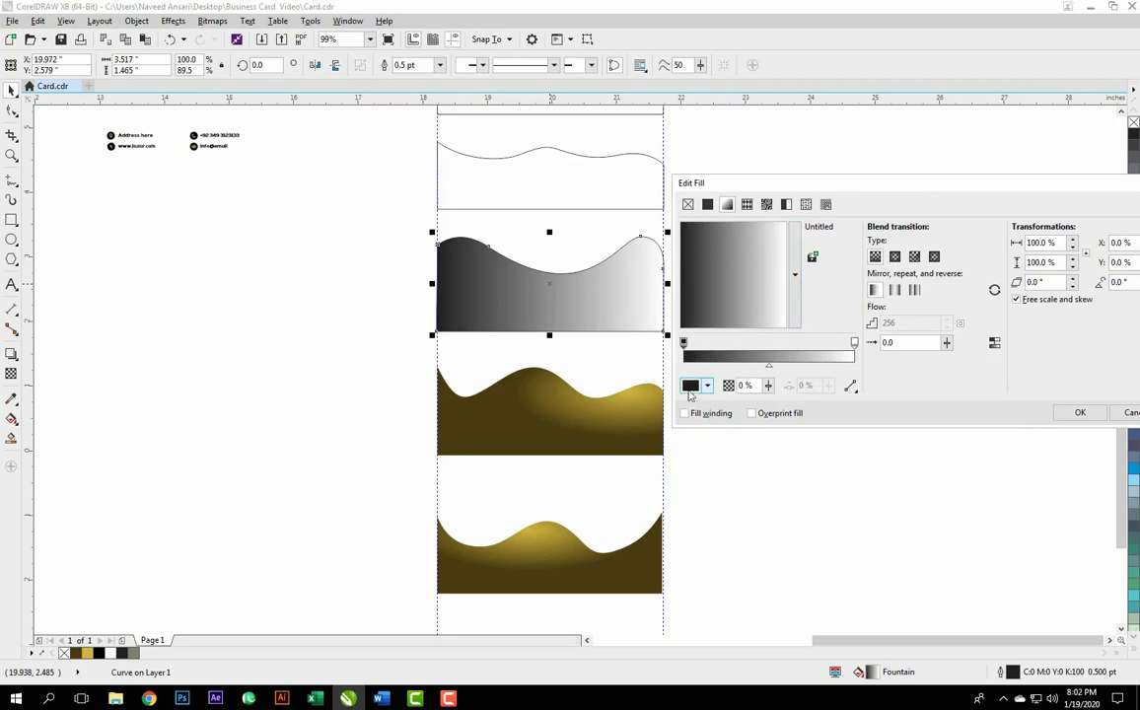
{"action": "left_click", "coordinate": [692, 387]}
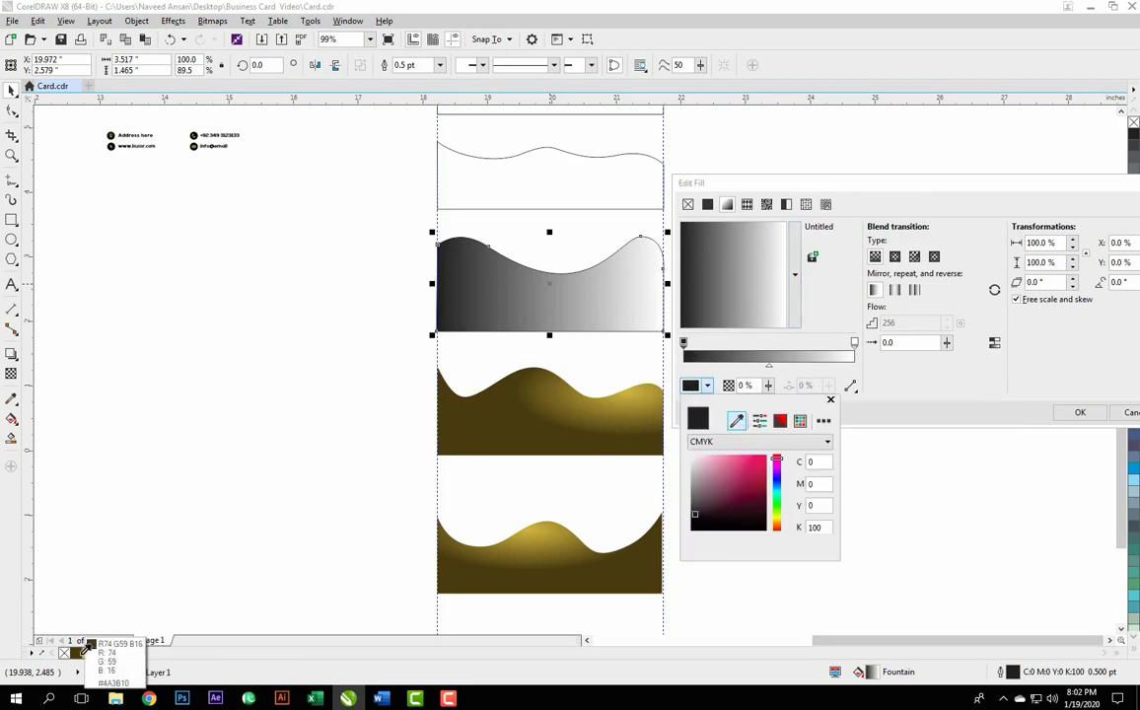
{"action": "left_click", "coordinate": [89, 651]}
{"action": "left_click", "coordinate": [854, 342]}
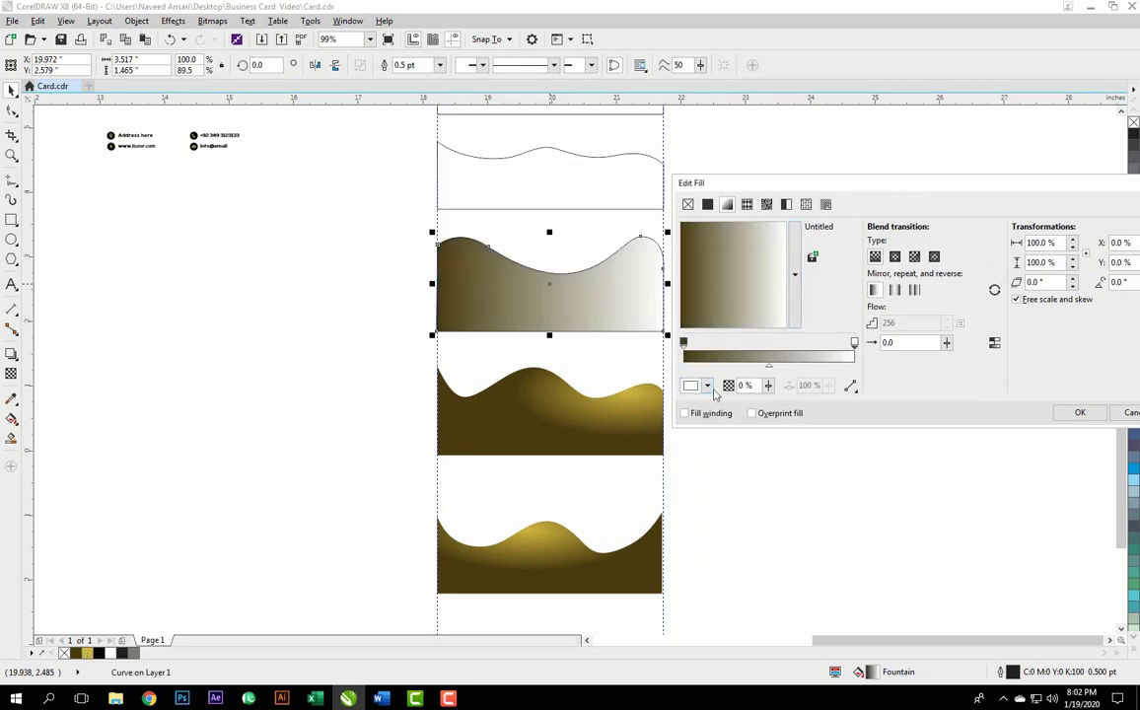
{"action": "left_click", "coordinate": [692, 386]}
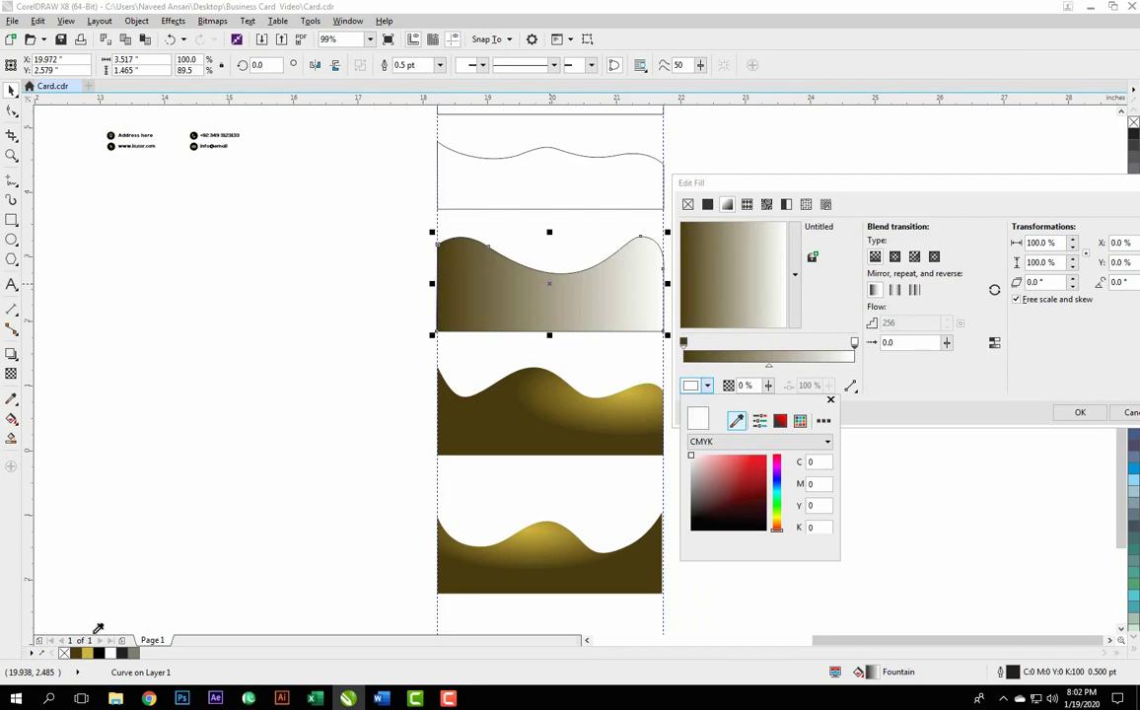
{"action": "left_click", "coordinate": [77, 652]}
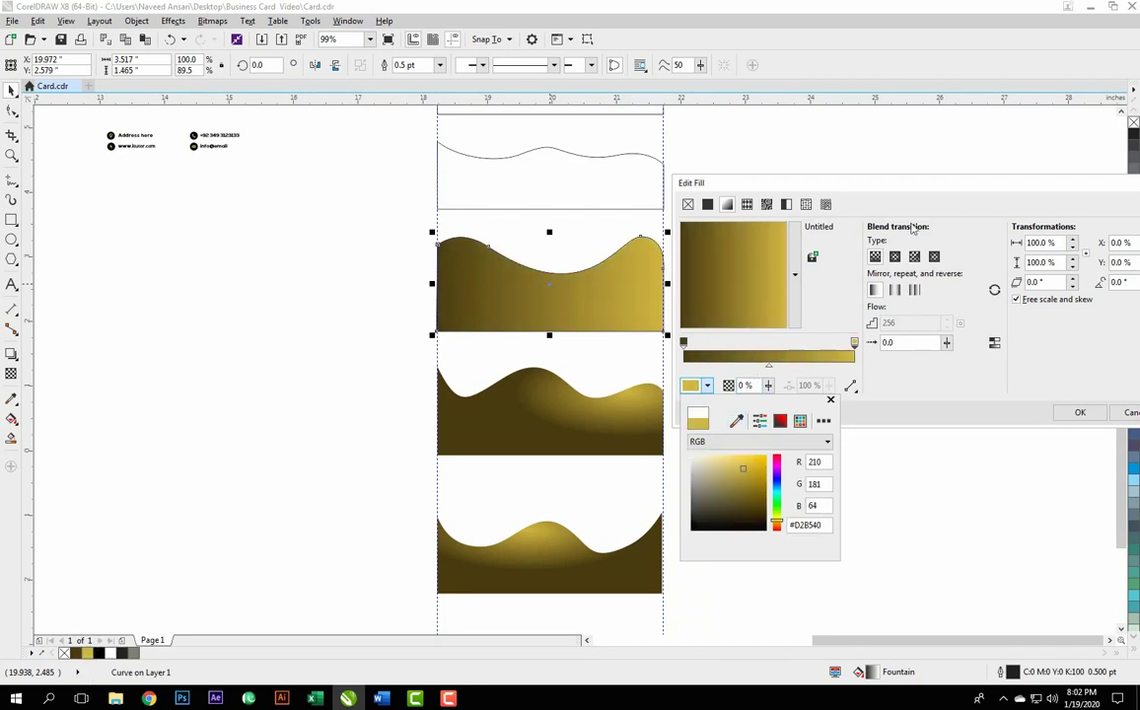
{"action": "left_click", "coordinate": [779, 276]}
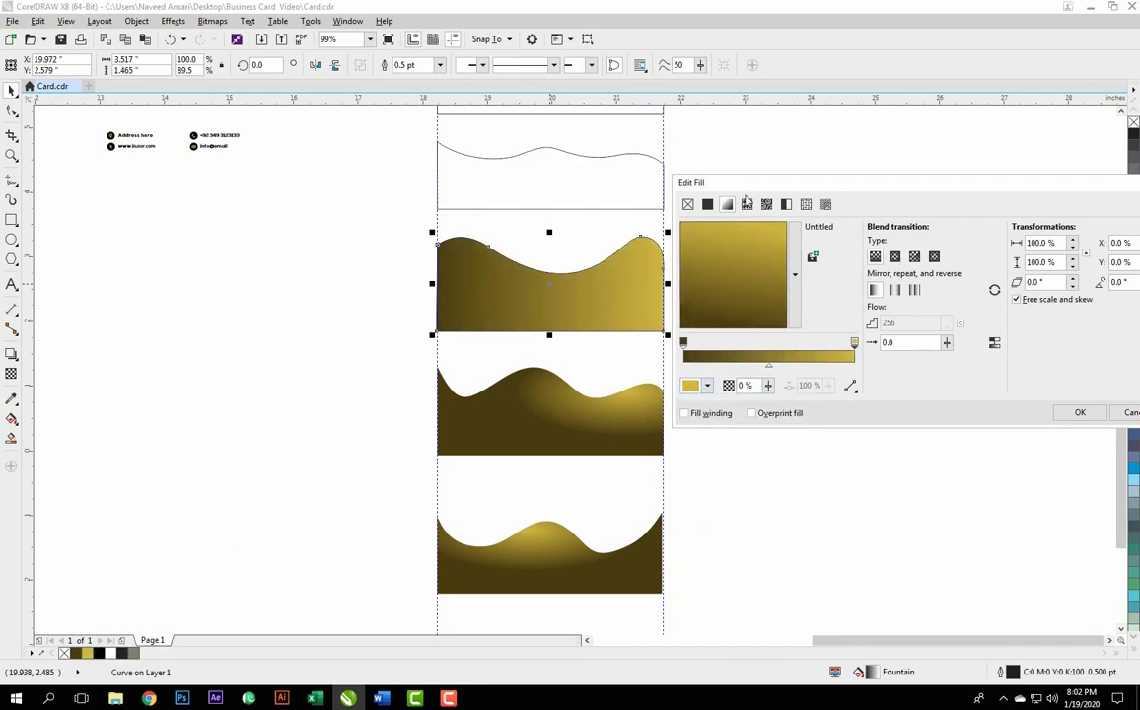
- Rotate the gradient to 93.2° and position it so the wave is bright at top, dark at bottom
{"action": "left_click_drag", "start_coordinate": [738, 242], "coordinate": [727, 243]}
{"action": "left_click_drag", "start_coordinate": [729, 194], "coordinate": [793, 291]}
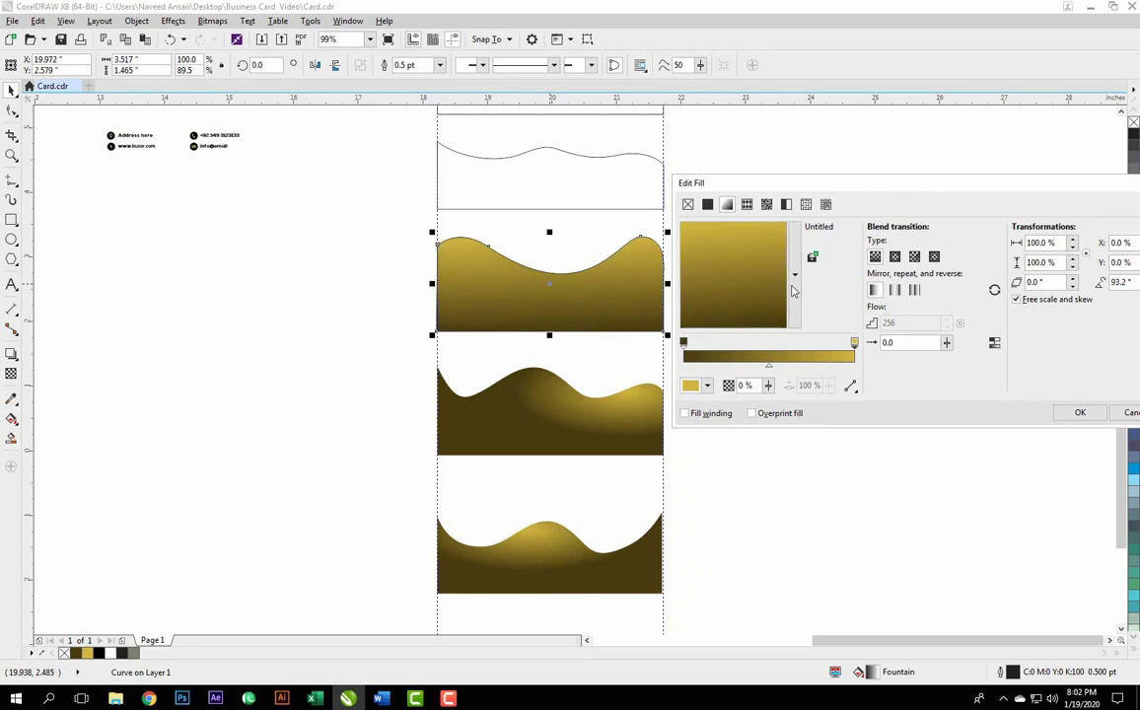
{"action": "left_click", "coordinate": [897, 258]}
{"action": "left_click_drag", "start_coordinate": [737, 264], "coordinate": [735, 250]}
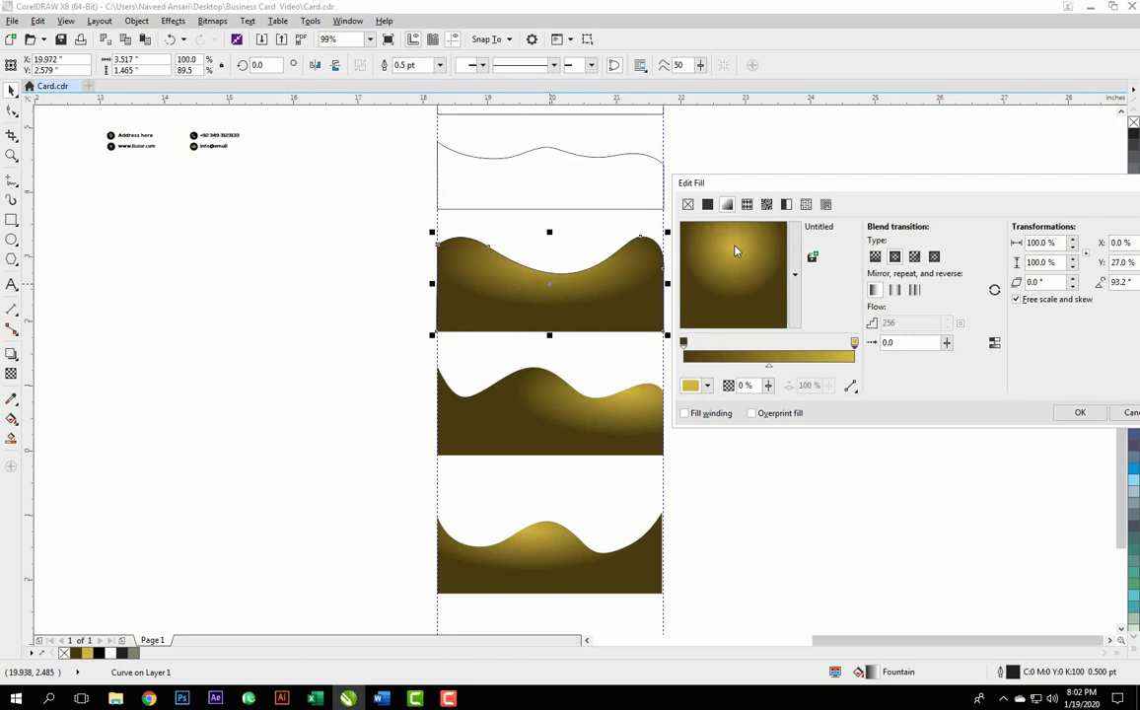
{"action": "mouse_move", "coordinate": [743, 267]}
{"action": "left_mouse_down"}
{"action": "mouse_move", "coordinate": [778, 266]}
{"action": "mouse_move", "coordinate": [745, 221]}
{"action": "left_mouse_up"}
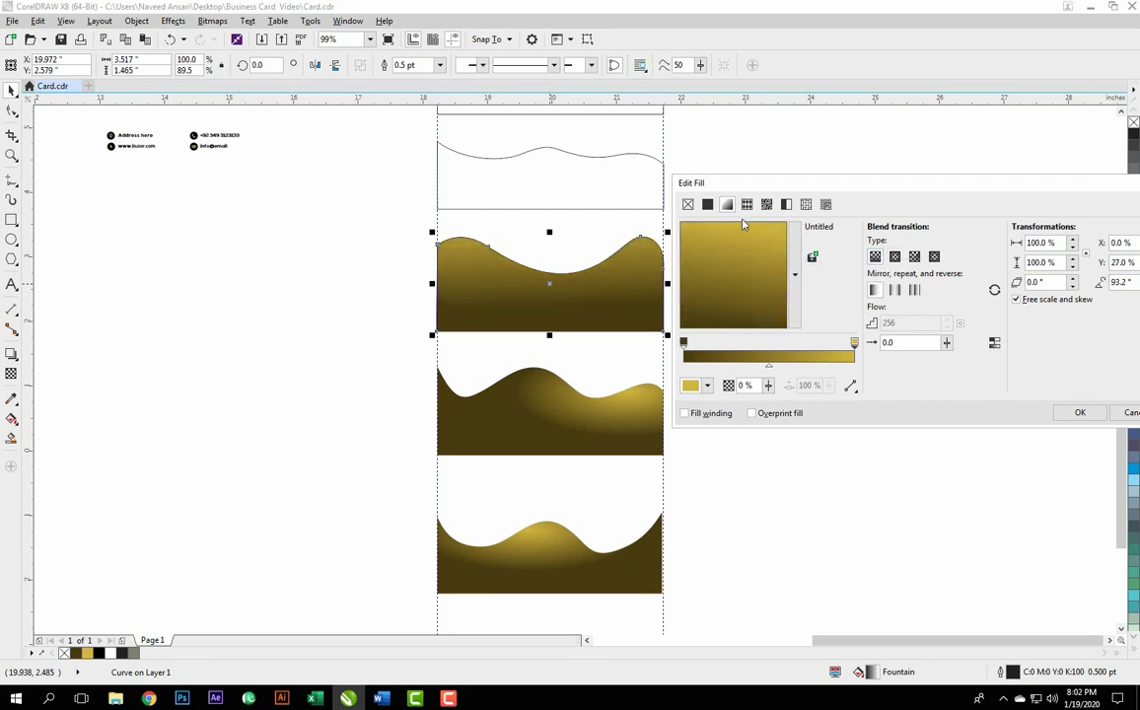
- Add a middle colour stop to darken the gradient, then apply the fill
{"action": "double_click", "coordinate": [768, 351]}
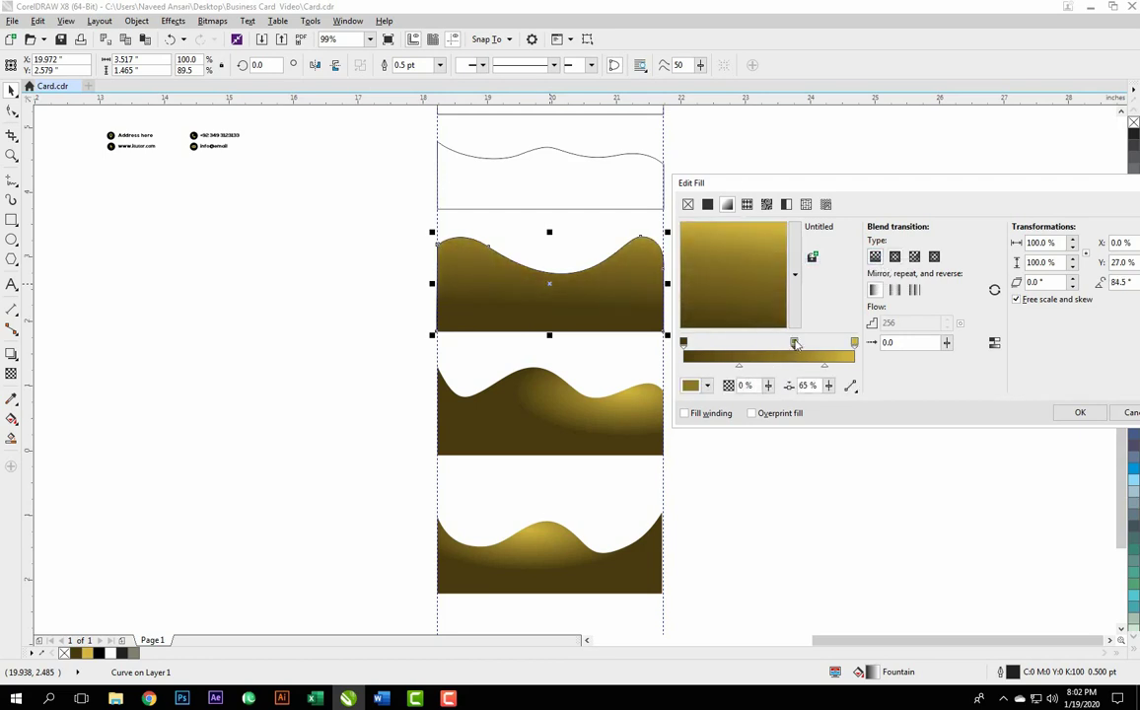
{"action": "mouse_move", "coordinate": [768, 344]}
{"action": "left_mouse_down"}
{"action": "mouse_move", "coordinate": [734, 344]}
{"action": "mouse_move", "coordinate": [748, 343]}
{"action": "left_mouse_up"}
{"action": "left_click", "coordinate": [1096, 414]}
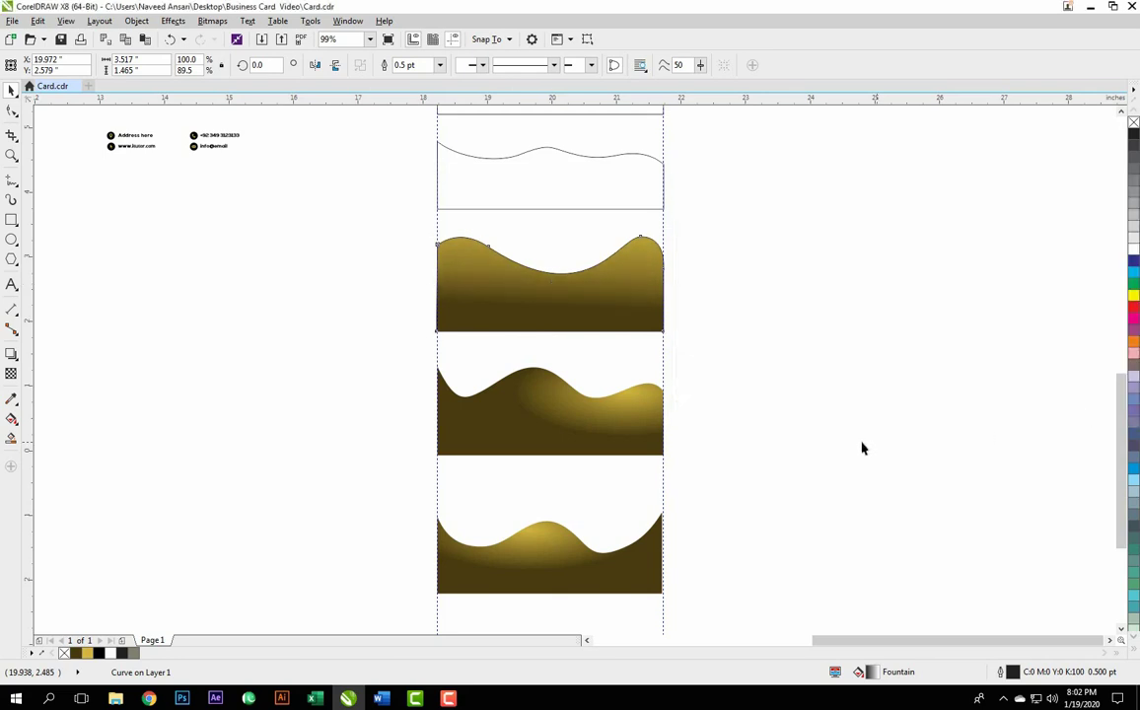
{"action": "left_click", "coordinate": [604, 303]}
- Remove the gold wave's outline, then give the top wave a gradient starting at dark olive #4A3B10
{"action": "right_click", "coordinate": [64, 653]}
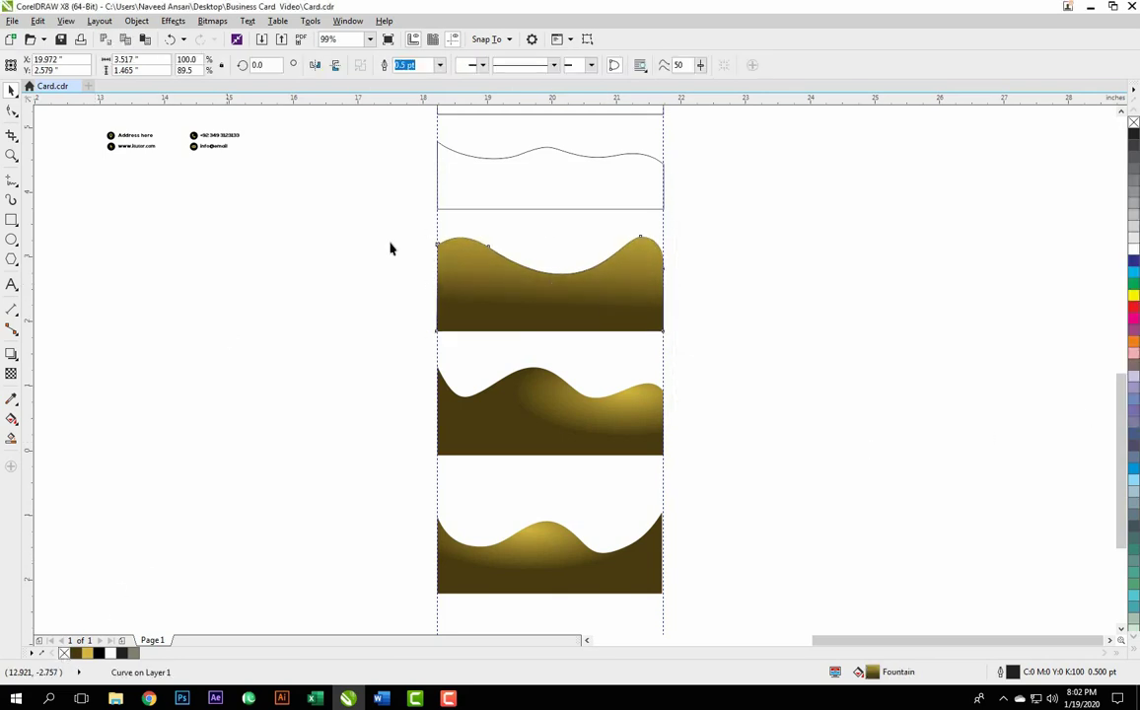
{"action": "left_click", "coordinate": [510, 156]}
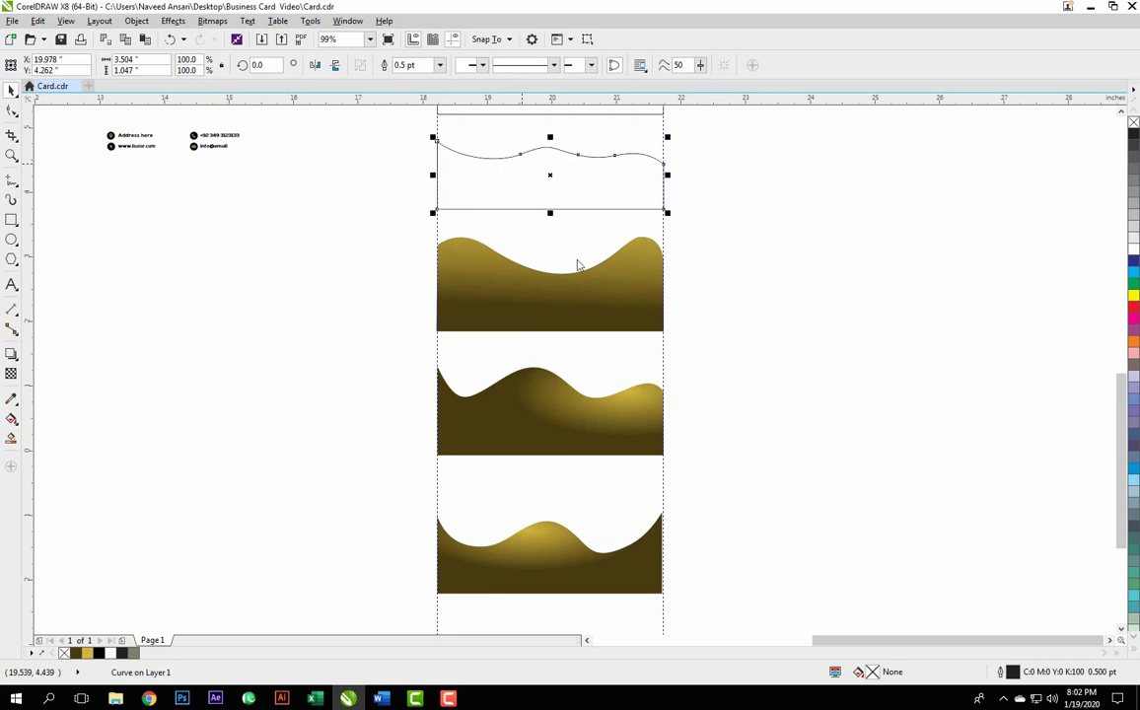
{"action": "key", "text": "F11"}
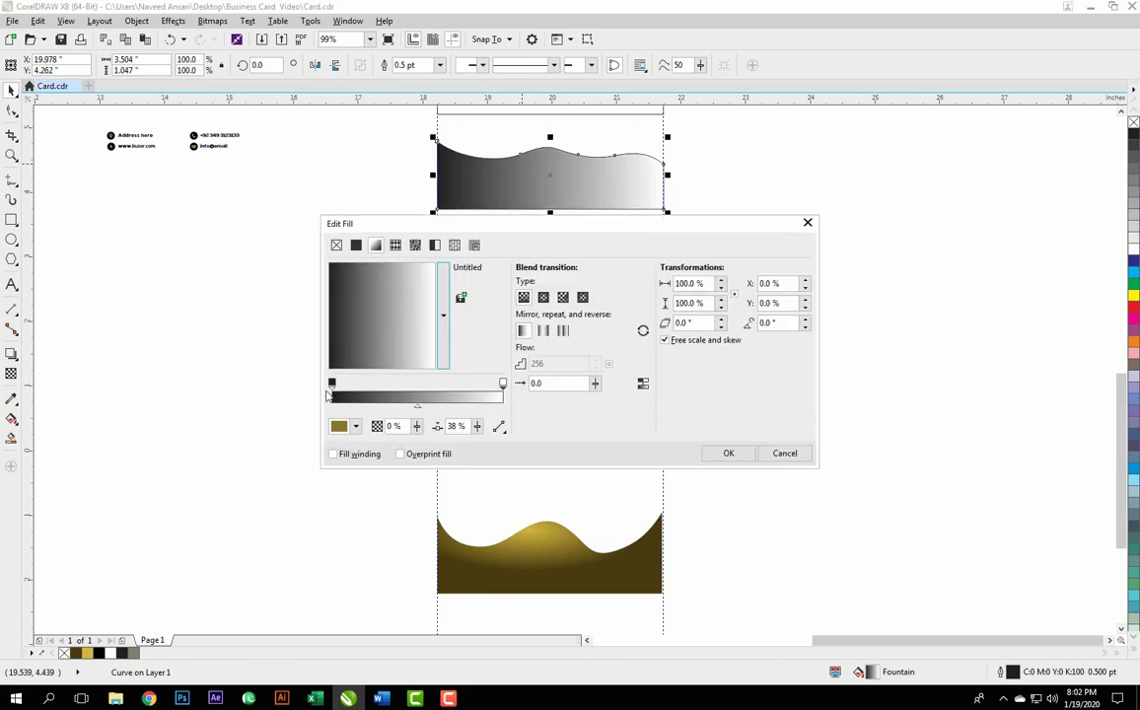
{"action": "left_click", "coordinate": [334, 385]}
{"action": "left_click", "coordinate": [355, 426]}
{"action": "left_click", "coordinate": [384, 461]}
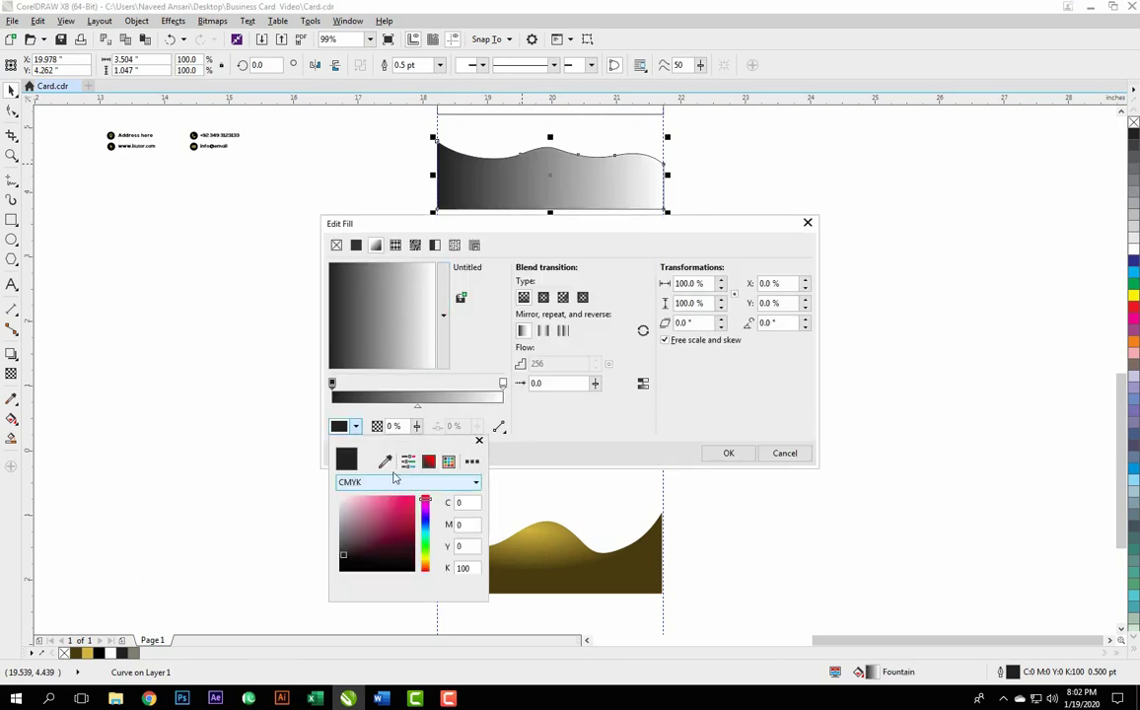
{"action": "left_click", "coordinate": [612, 576]}
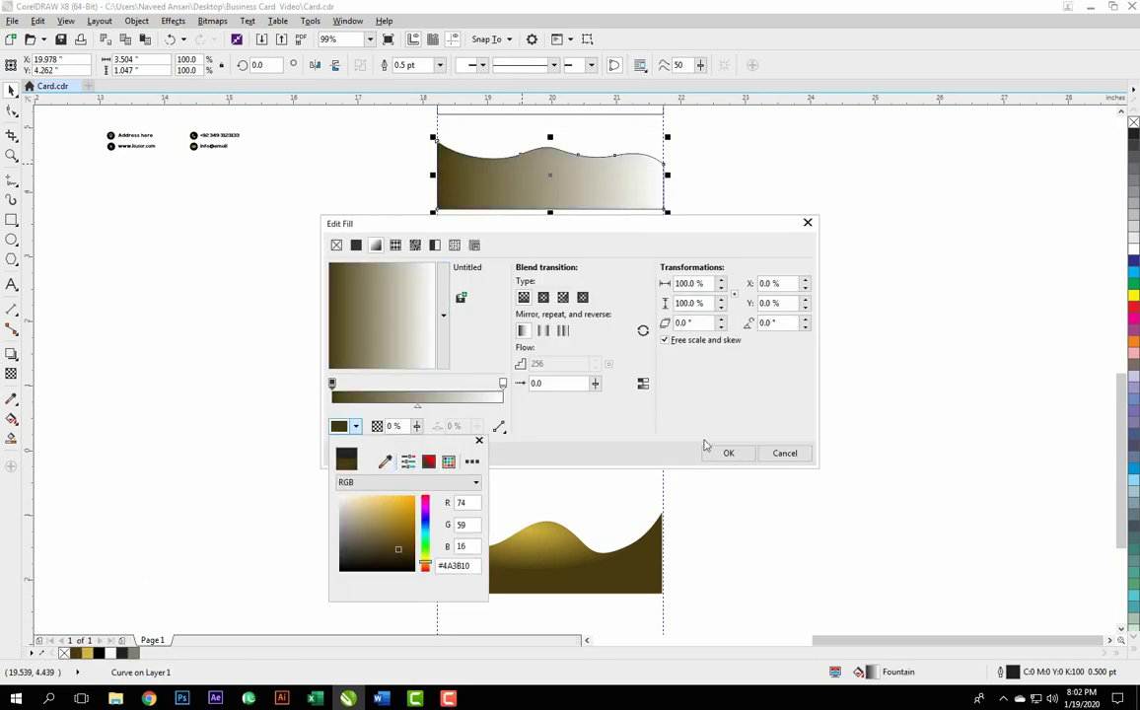
- Set the gradient's end colour to gold #D2B540 and make it radial
{"action": "left_click", "coordinate": [503, 383]}
{"action": "left_click", "coordinate": [349, 430]}
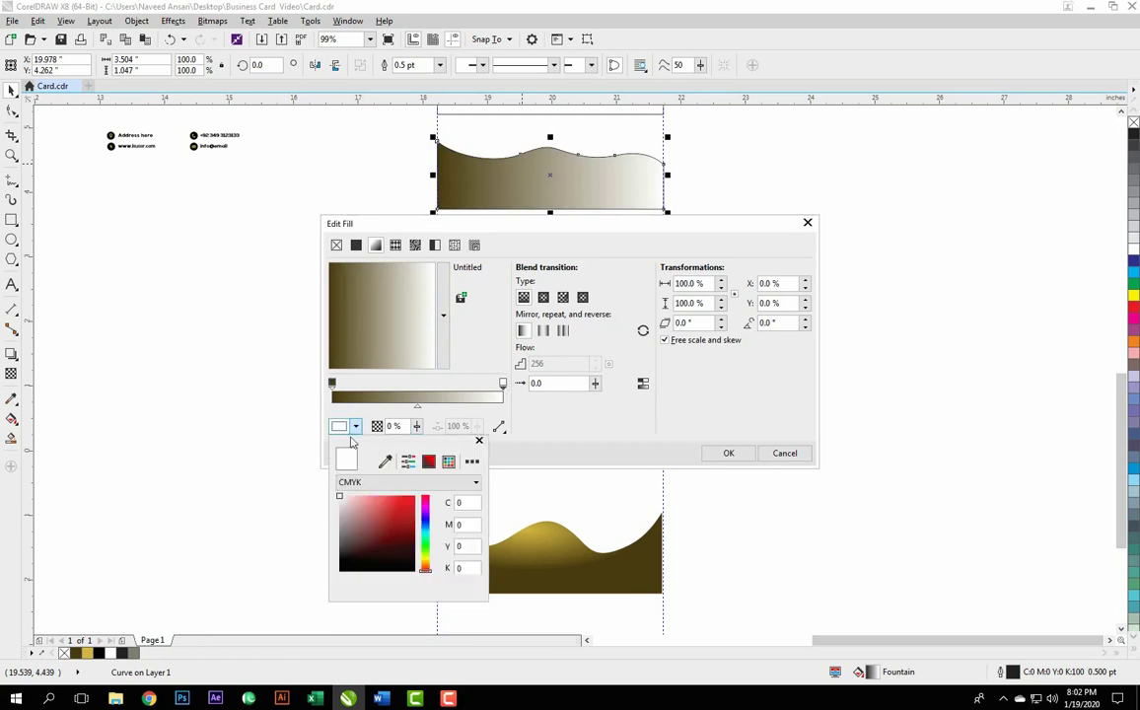
{"action": "left_click", "coordinate": [386, 461]}
{"action": "left_click", "coordinate": [86, 653]}
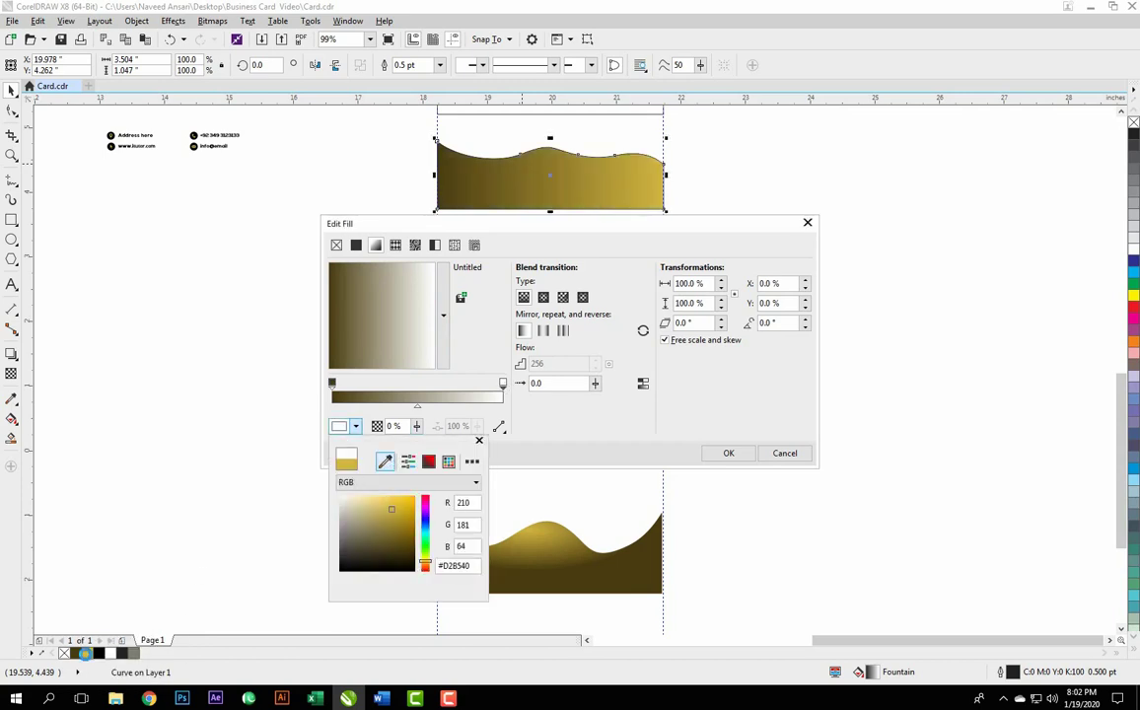
{"action": "left_click", "coordinate": [541, 297]}
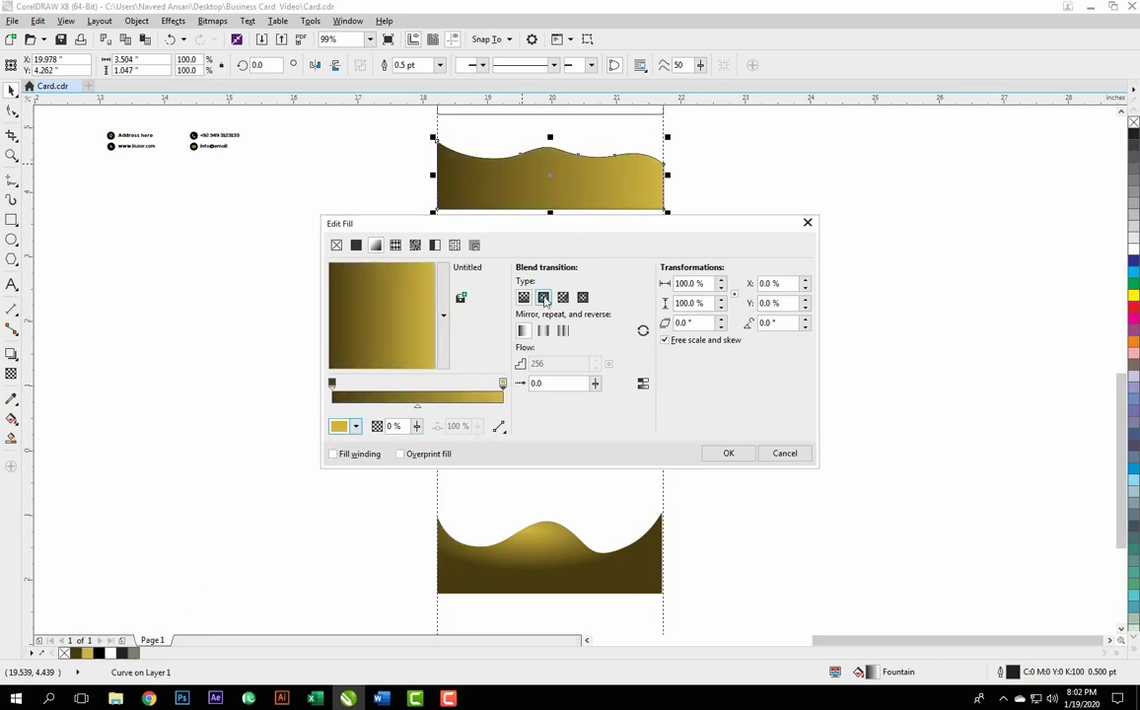
{"action": "left_click", "coordinate": [542, 297]}
- Place the radial highlight up and to the left, add a colour stop, and apply the fill
{"action": "left_click_drag", "start_coordinate": [607, 240], "coordinate": [662, 399]}
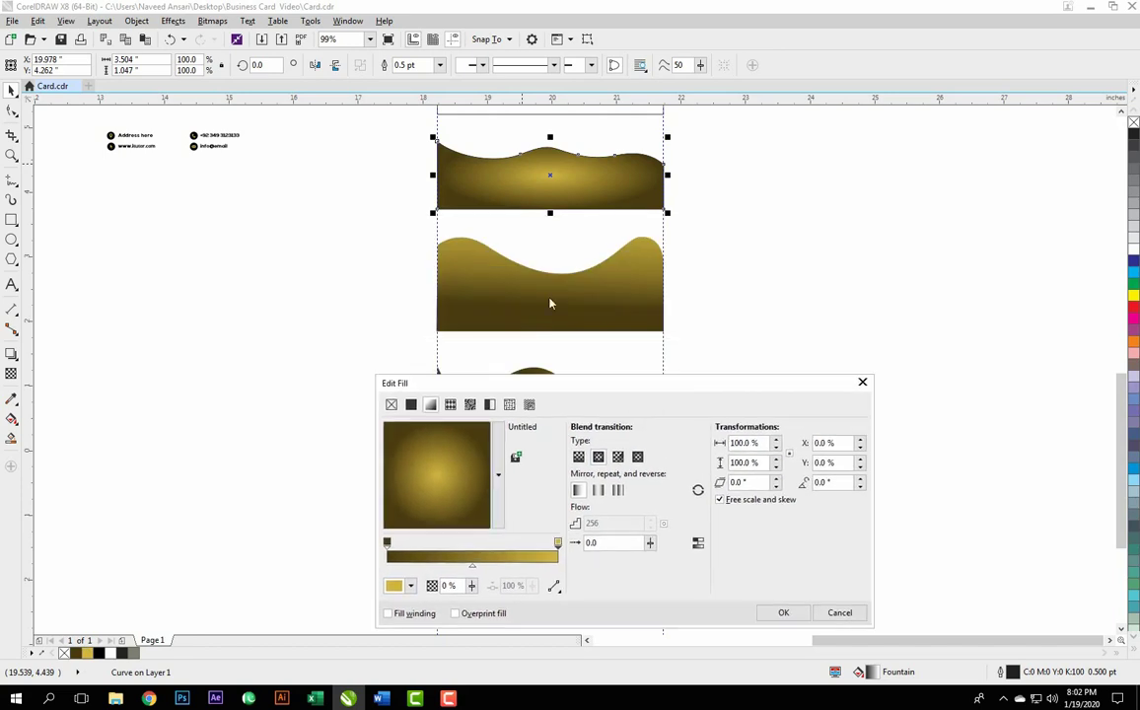
{"action": "left_click_drag", "start_coordinate": [438, 460], "coordinate": [424, 451]}
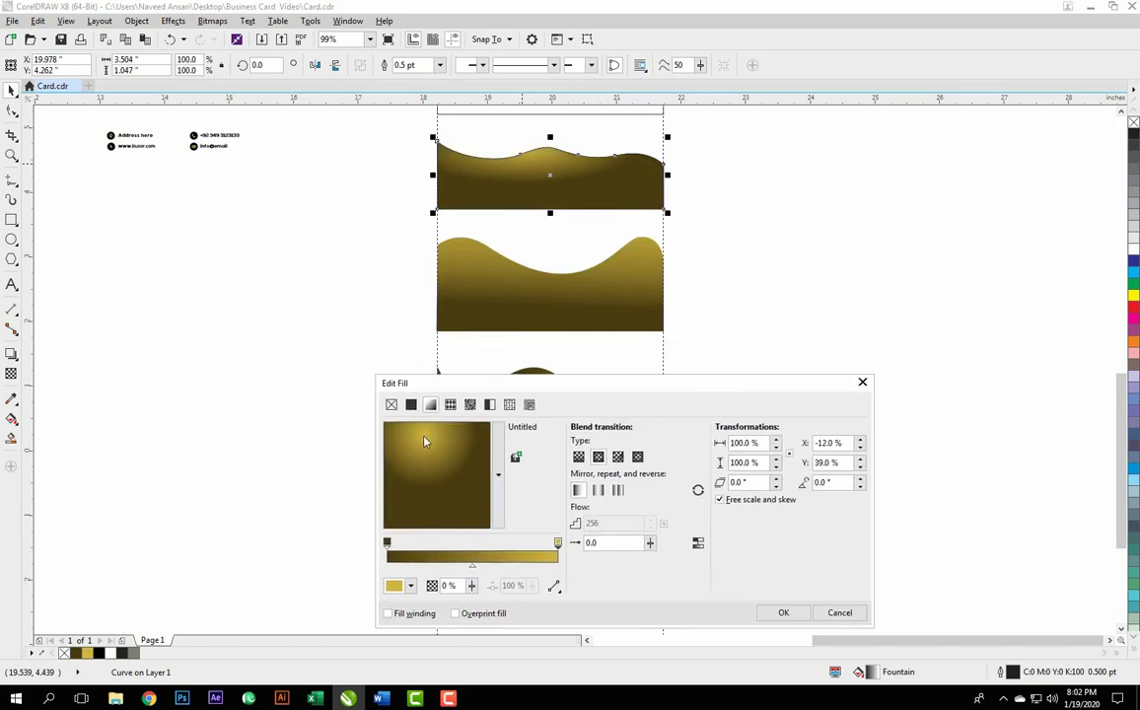
{"action": "left_click_drag", "start_coordinate": [424, 451], "coordinate": [433, 459]}
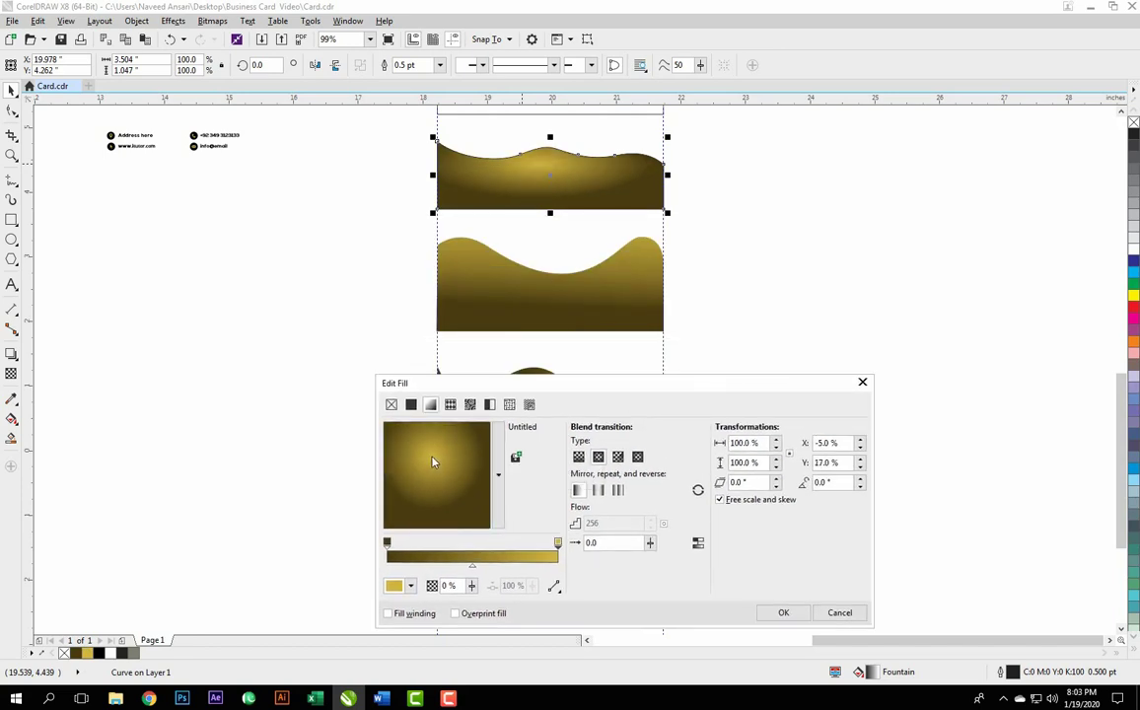
{"action": "double_click", "coordinate": [416, 557]}
{"action": "left_click_drag", "start_coordinate": [412, 542], "coordinate": [446, 540]}
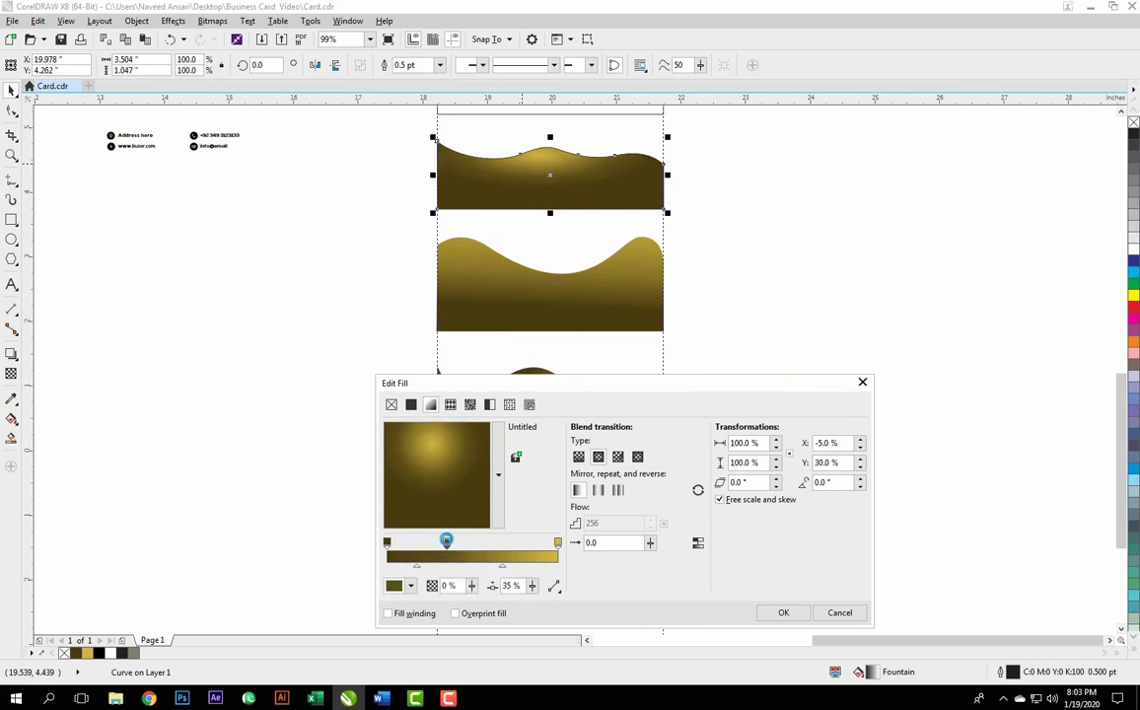
{"action": "left_click_drag", "start_coordinate": [451, 434], "coordinate": [424, 459]}
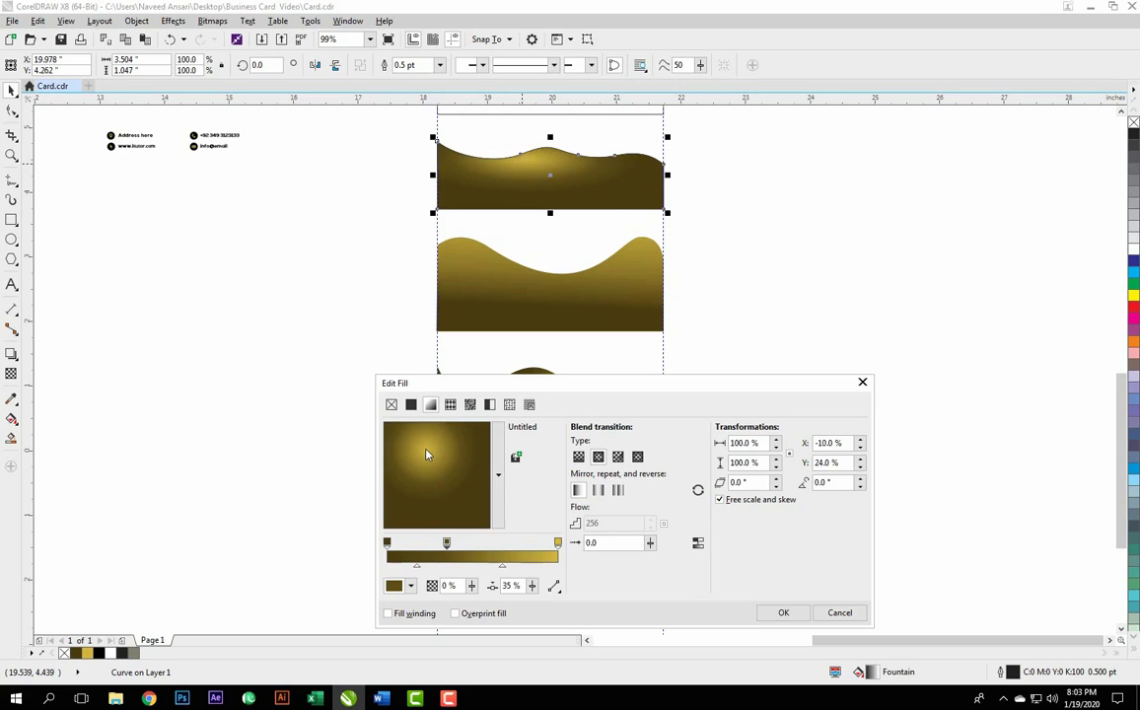
{"action": "left_click", "coordinate": [839, 613]}
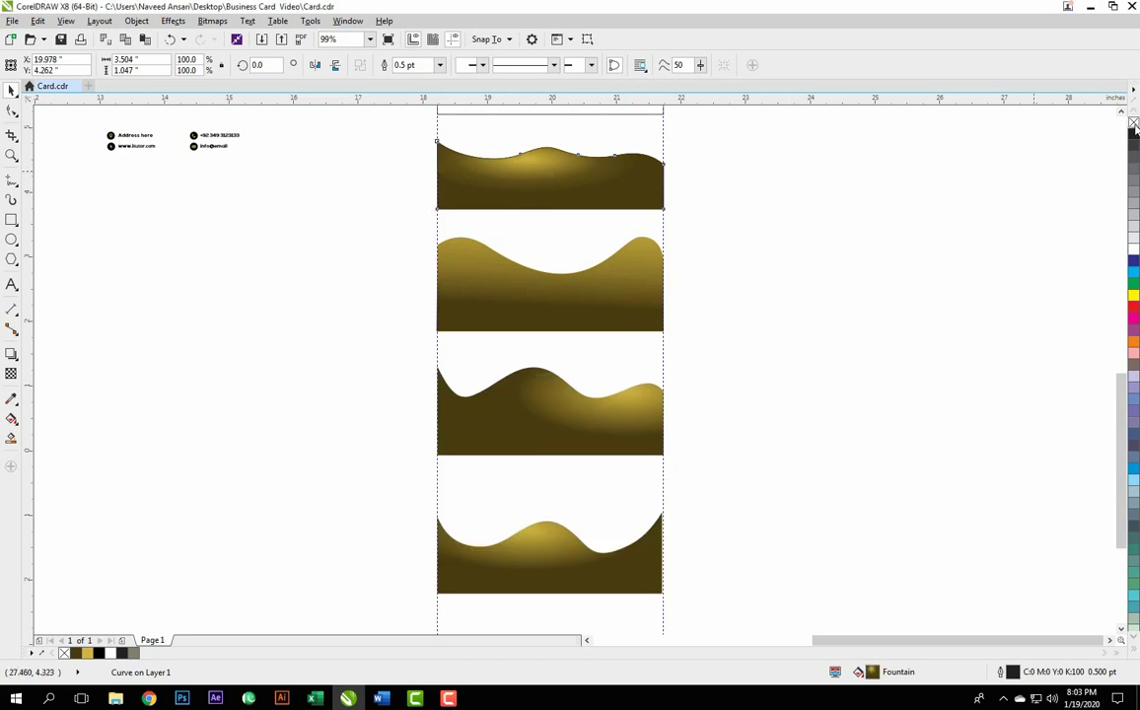
- Select the empty top card rectangle and apply the black palette swatch to it
{"action": "left_click", "coordinate": [799, 270]}
{"action": "scroll", "coordinate": [756, 280], "scroll_direction": "down", "scroll_amount": 2}
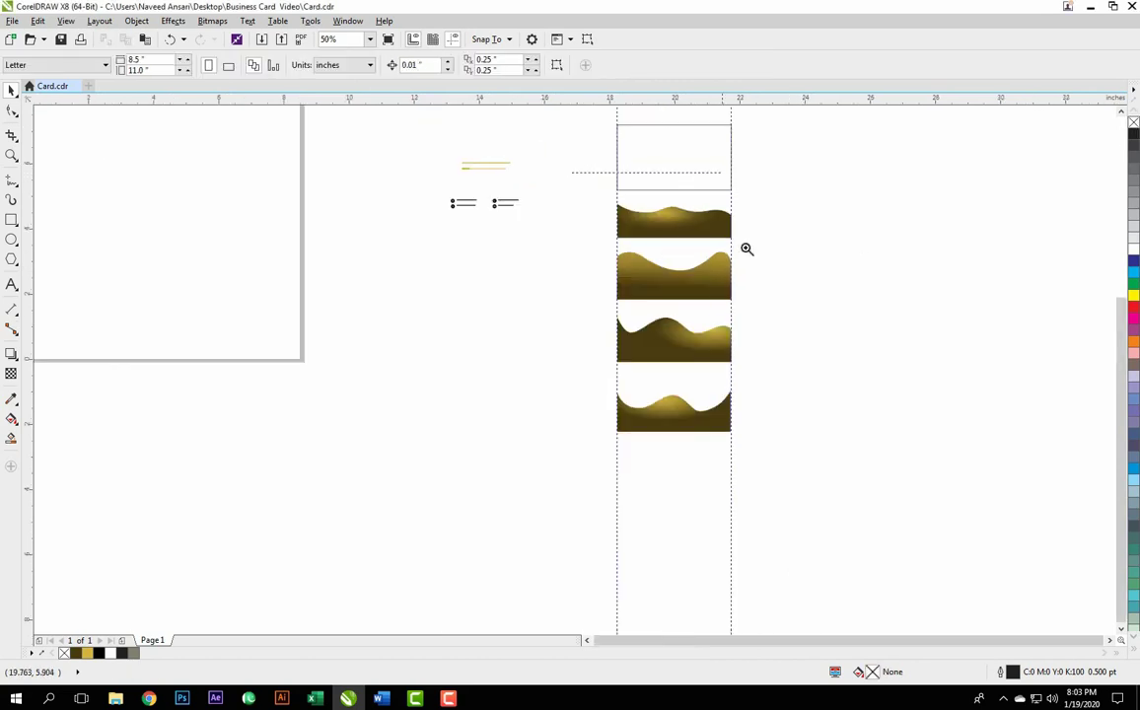
{"action": "scroll", "coordinate": [746, 248], "scroll_direction": "up", "scroll_amount": 4}
{"action": "scroll", "coordinate": [723, 262], "scroll_direction": "down", "scroll_amount": 2}
{"action": "scroll", "coordinate": [690, 217], "scroll_direction": "down", "scroll_amount": 2}
{"action": "left_click_drag", "start_coordinate": [569, 121], "coordinate": [867, 412]}
{"action": "left_click", "coordinate": [651, 159]}
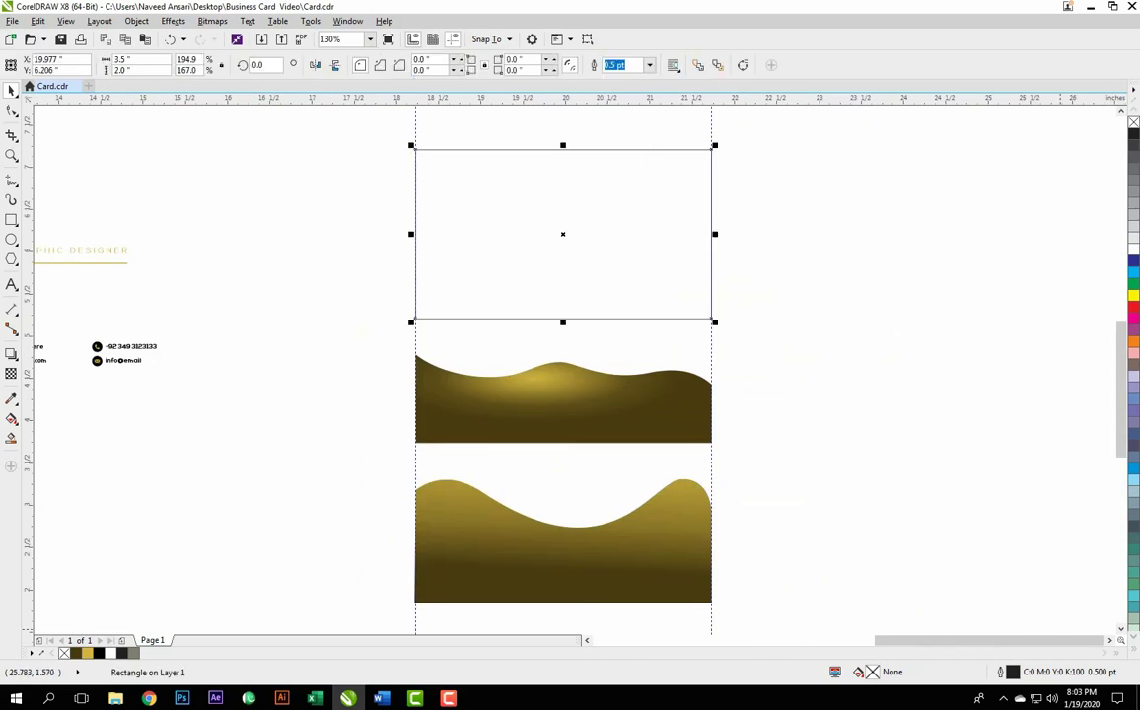
{"action": "left_click", "coordinate": [1133, 649]}
{"action": "left_click", "coordinate": [1120, 181]}
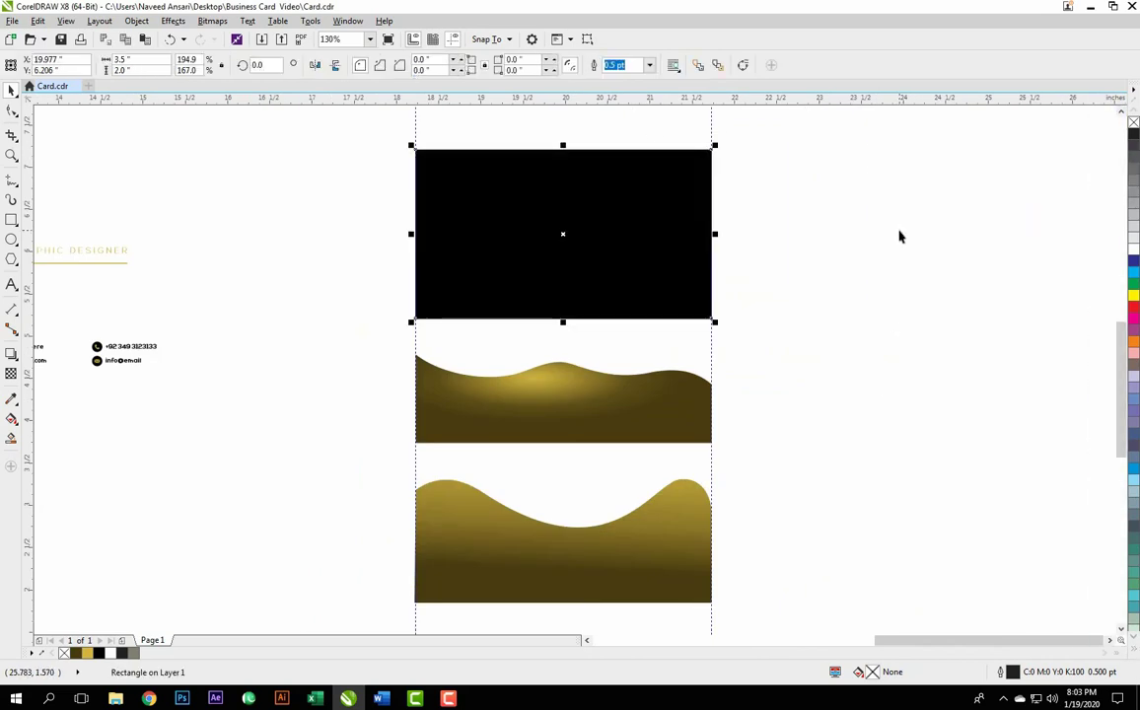
{"action": "scroll", "coordinate": [578, 264], "scroll_direction": "down", "scroll_amount": 3}
{"action": "left_click_drag", "start_coordinate": [459, 169], "coordinate": [719, 620]}
- Bottom-align two gold waves to the black card's bottom edge
{"action": "left_click", "coordinate": [573, 582]}
{"action": "left_click", "coordinate": [563, 225], "text": "shift"}
{"action": "key", "text": "b"}
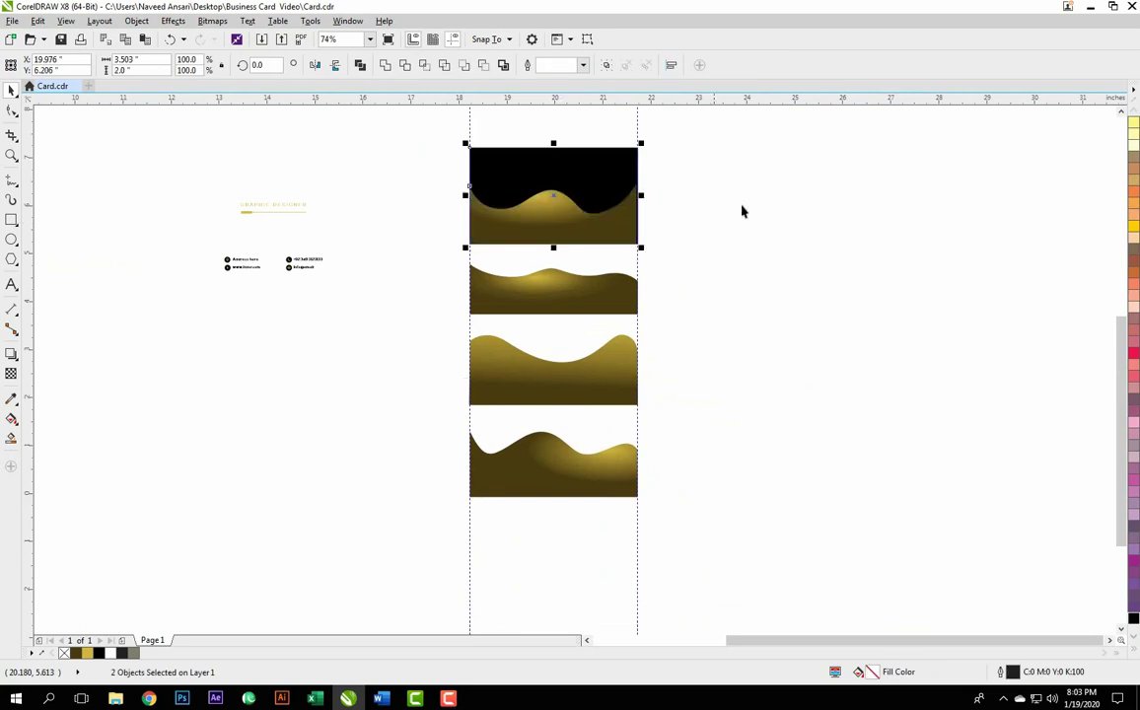
{"action": "left_click", "coordinate": [399, 133]}
{"action": "key", "text": "F2"}
{"action": "left_click_drag", "start_coordinate": [395, 111], "coordinate": [746, 501]}
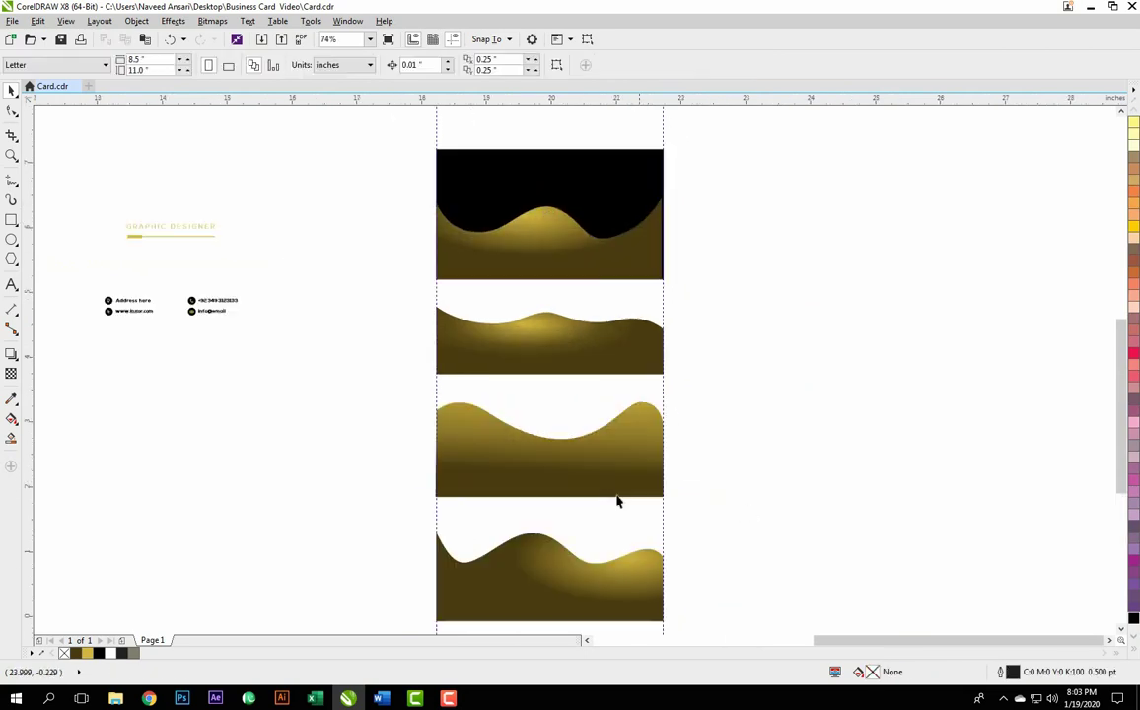
{"action": "left_click", "coordinate": [552, 564]}
{"action": "left_click", "coordinate": [611, 254], "text": "shift"}
{"action": "key", "text": "b"}
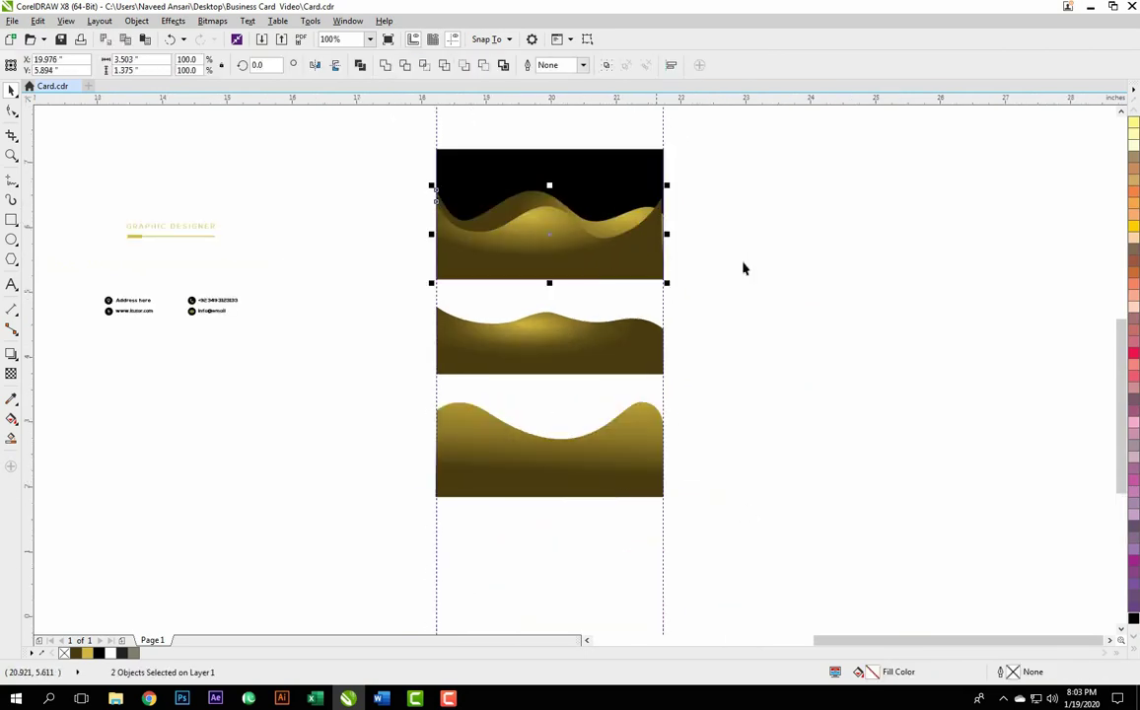
{"action": "left_click", "coordinate": [382, 168]}
{"action": "key", "text": "F2"}
{"action": "left_click_drag", "start_coordinate": [361, 122], "coordinate": [822, 491]}
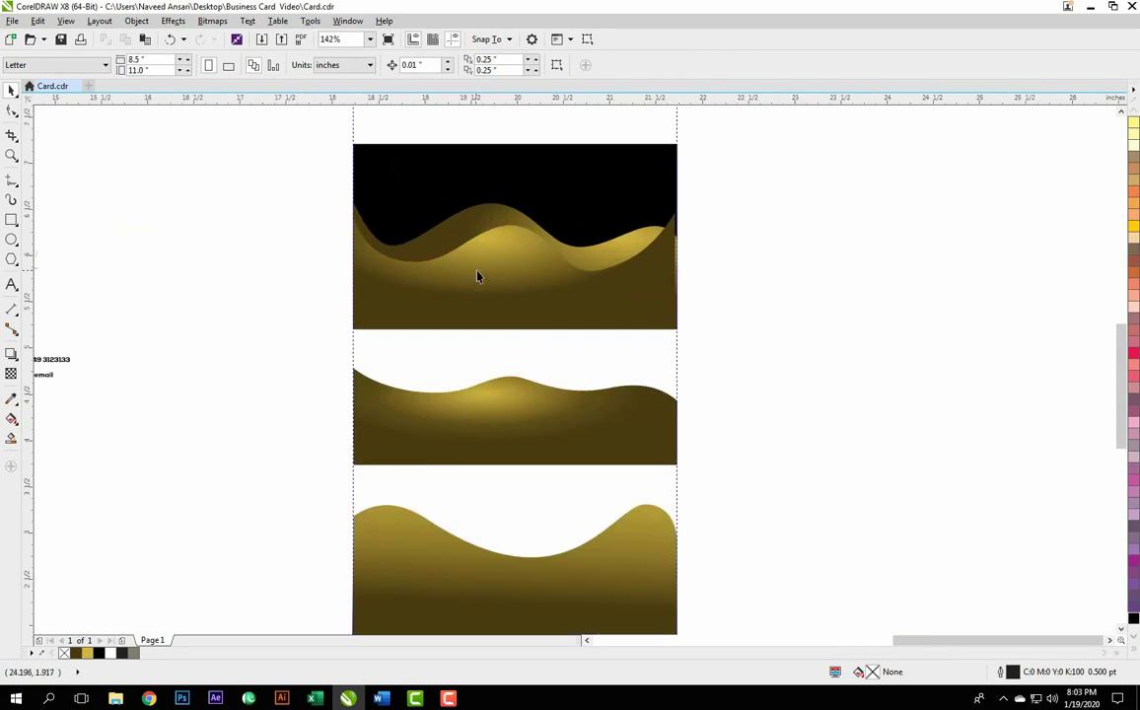
- Fade the top wave on the card with a gradient transparency
{"action": "left_click", "coordinate": [456, 229]}
{"action": "left_click", "coordinate": [10, 373]}
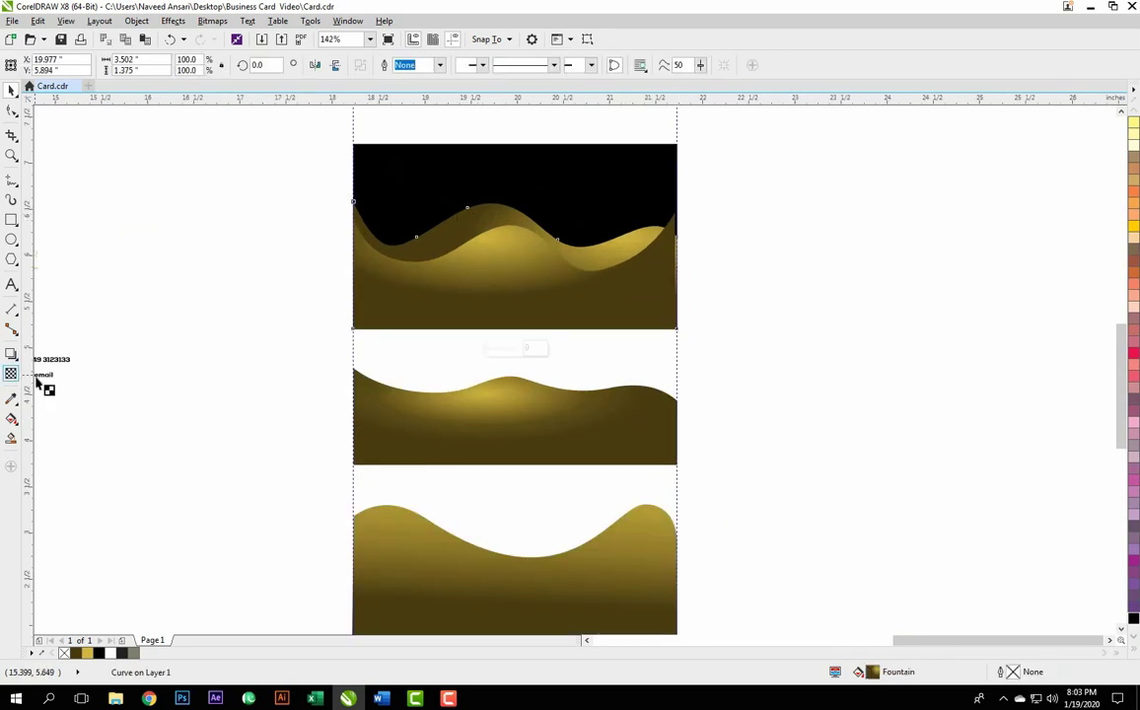
{"action": "left_click", "coordinate": [29, 67]}
{"action": "mouse_move", "coordinate": [453, 302]}
{"action": "left_mouse_down"}
{"action": "mouse_move", "coordinate": [562, 232]}
{"action": "mouse_move", "coordinate": [580, 190]}
{"action": "left_mouse_up"}
{"action": "key", "text": "space"}
{"action": "key", "text": "Escape"}
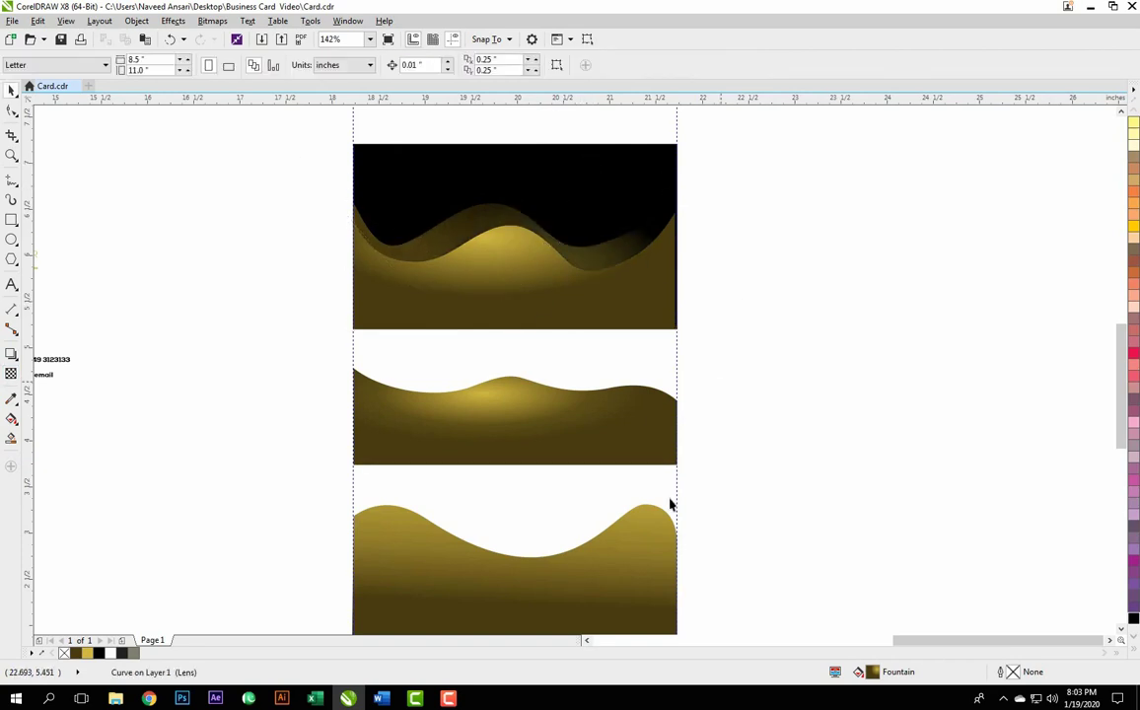
- Bottom-align another wave to the card and give it a left-to-right transparency fade
{"action": "left_click", "coordinate": [669, 504]}
{"action": "left_click", "coordinate": [612, 225], "text": "shift"}
{"action": "key", "text": "b"}
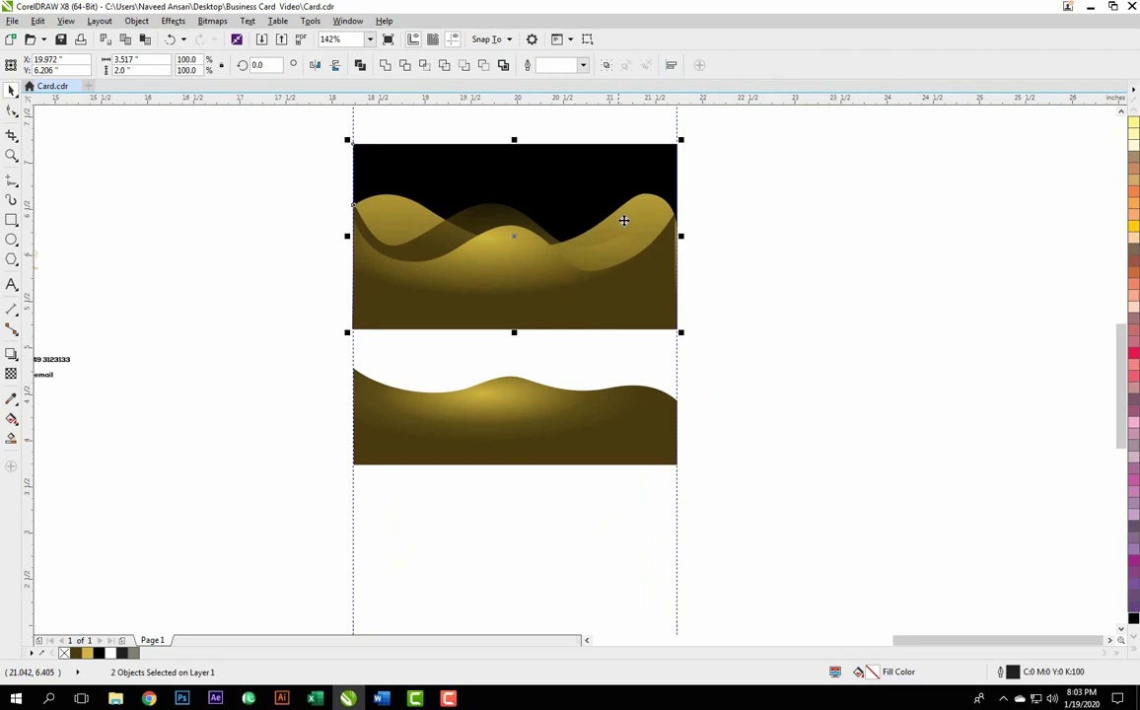
{"action": "left_click", "coordinate": [400, 223]}
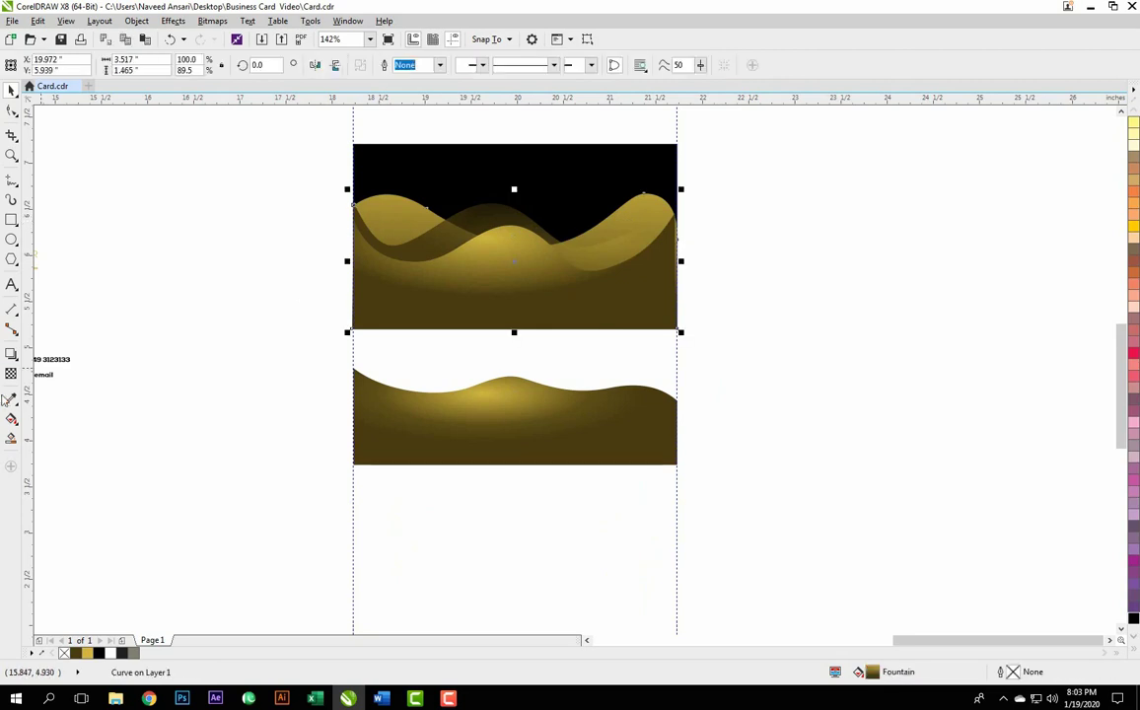
{"action": "left_click", "coordinate": [31, 66]}
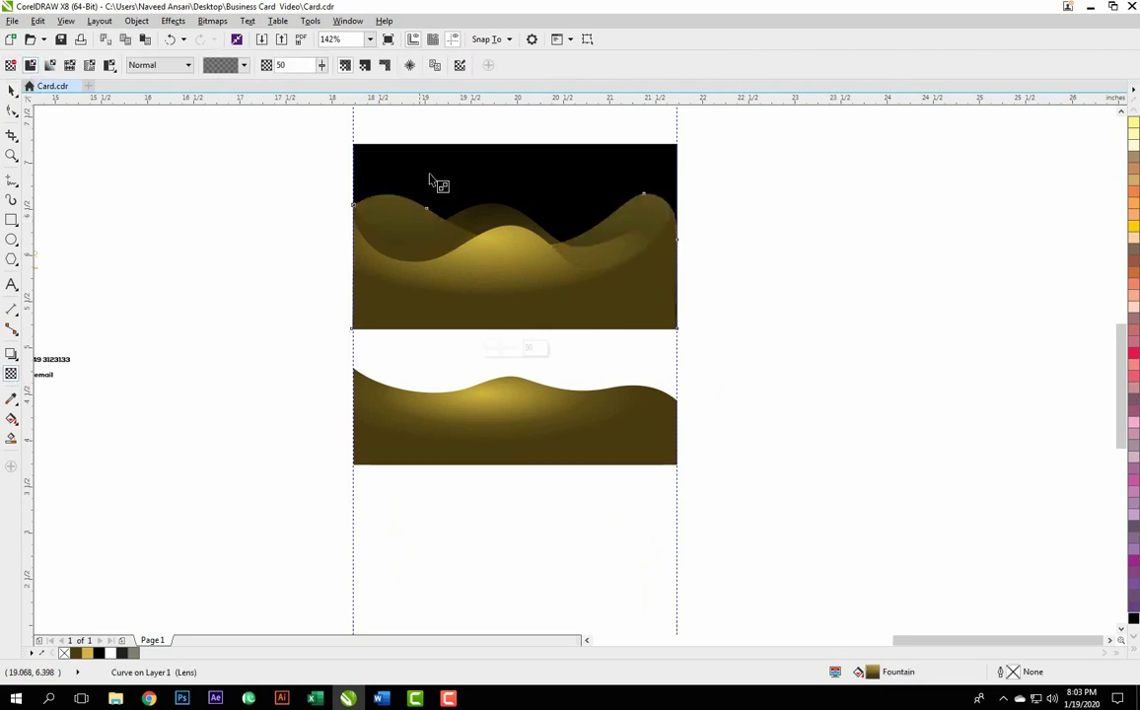
{"action": "left_click_drag", "start_coordinate": [426, 181], "coordinate": [627, 293]}
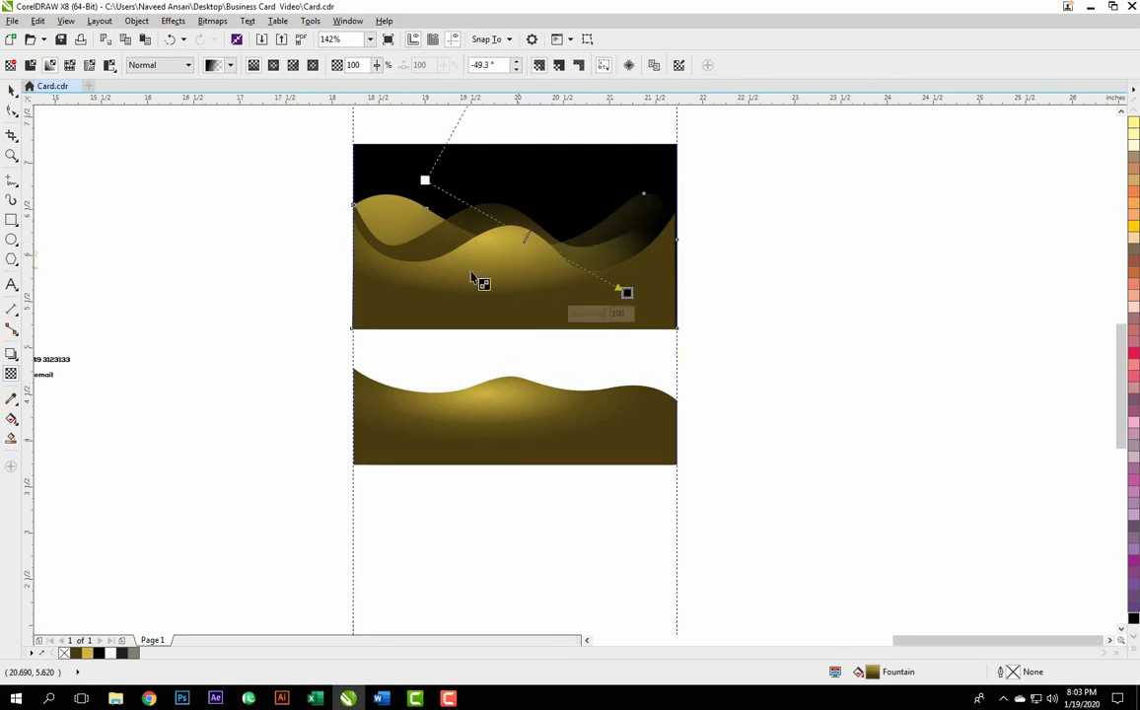
{"action": "left_click_drag", "start_coordinate": [317, 186], "coordinate": [667, 328]}
{"action": "left_click_drag", "start_coordinate": [317, 263], "coordinate": [678, 200]}
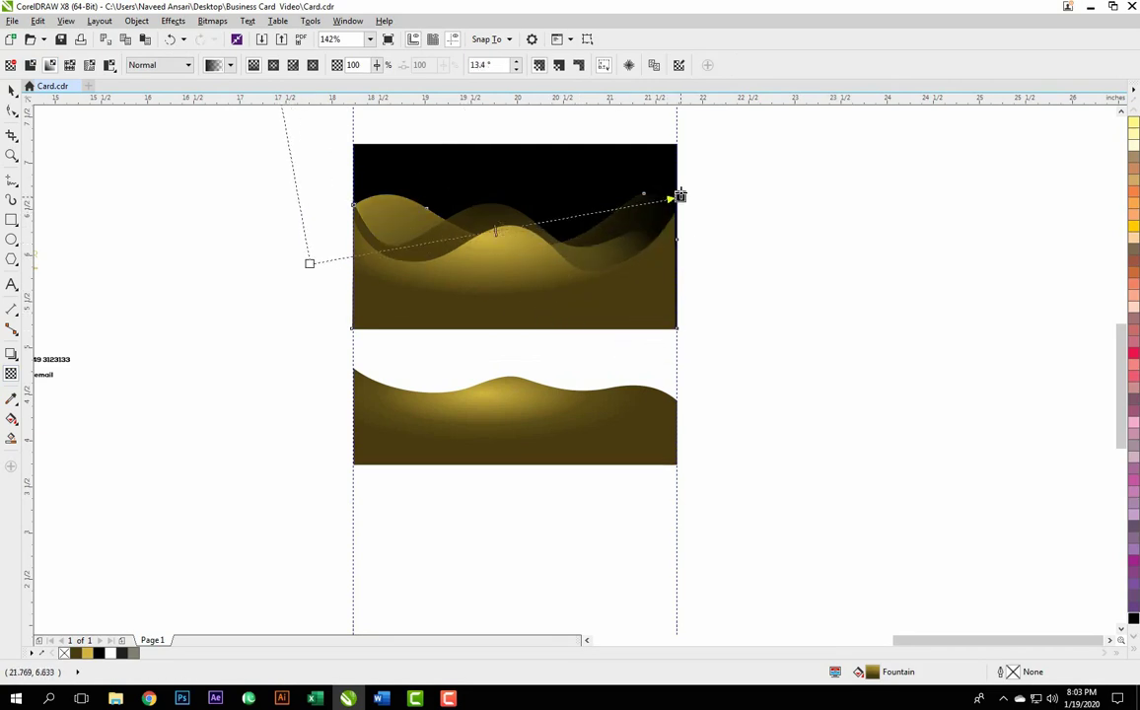
{"action": "key", "text": "space"}
{"action": "left_click", "coordinate": [547, 443]}
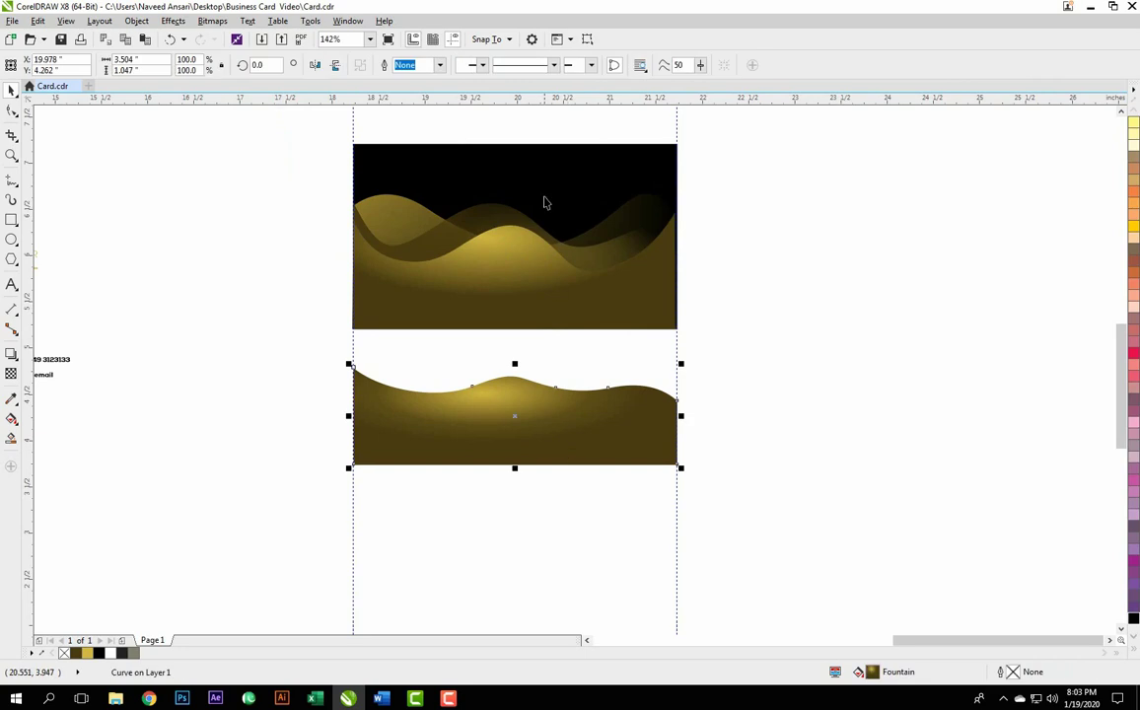
- Bottom-align the last wave to the card with a linear fade rising from the lower-left
{"action": "left_click", "coordinate": [547, 230], "text": "shift"}
{"action": "key", "text": "b"}
{"action": "left_click", "coordinate": [611, 278]}
{"action": "left_click", "coordinate": [606, 264]}
{"action": "left_click_drag", "start_coordinate": [418, 340], "coordinate": [465, 298]}
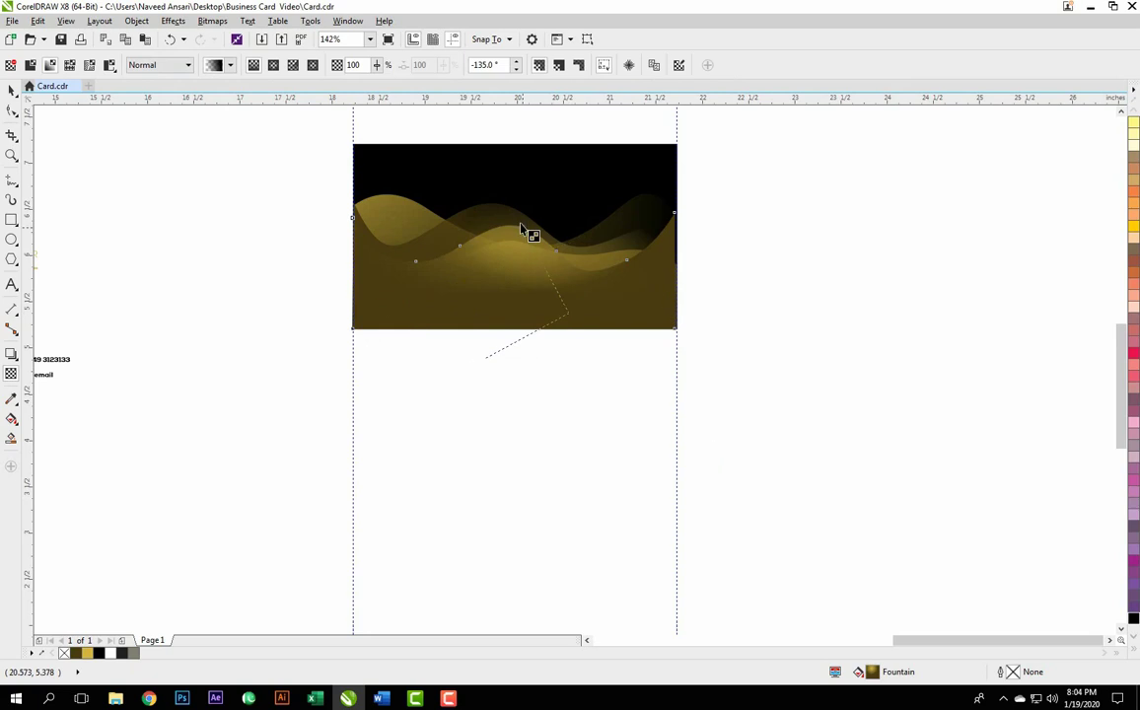
{"action": "left_click_drag", "start_coordinate": [496, 288], "coordinate": [340, 286]}
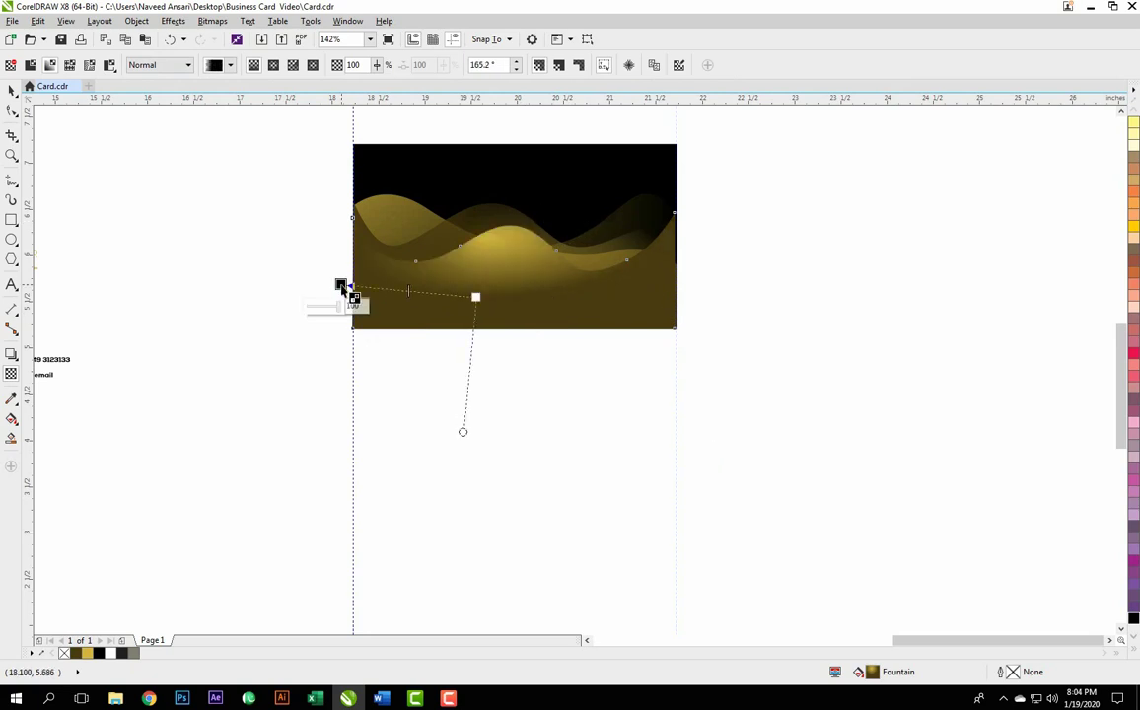
{"action": "left_click_drag", "start_coordinate": [358, 314], "coordinate": [577, 224]}
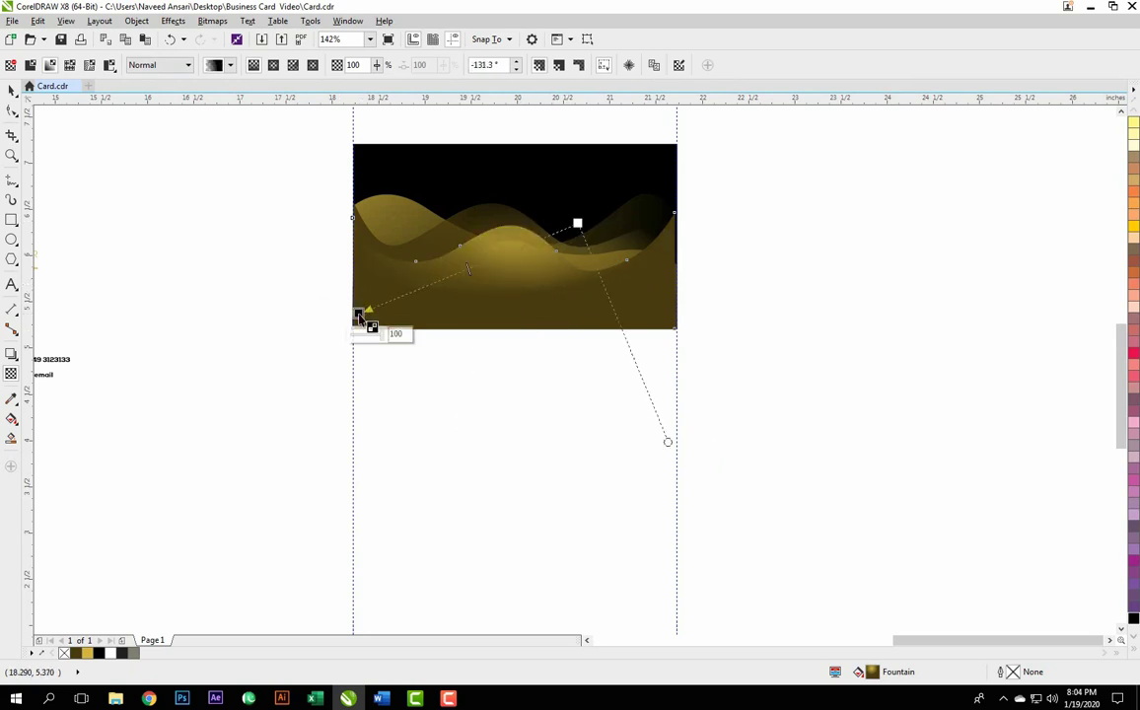
{"action": "key", "text": "space"}
{"action": "left_click", "coordinate": [808, 366]}
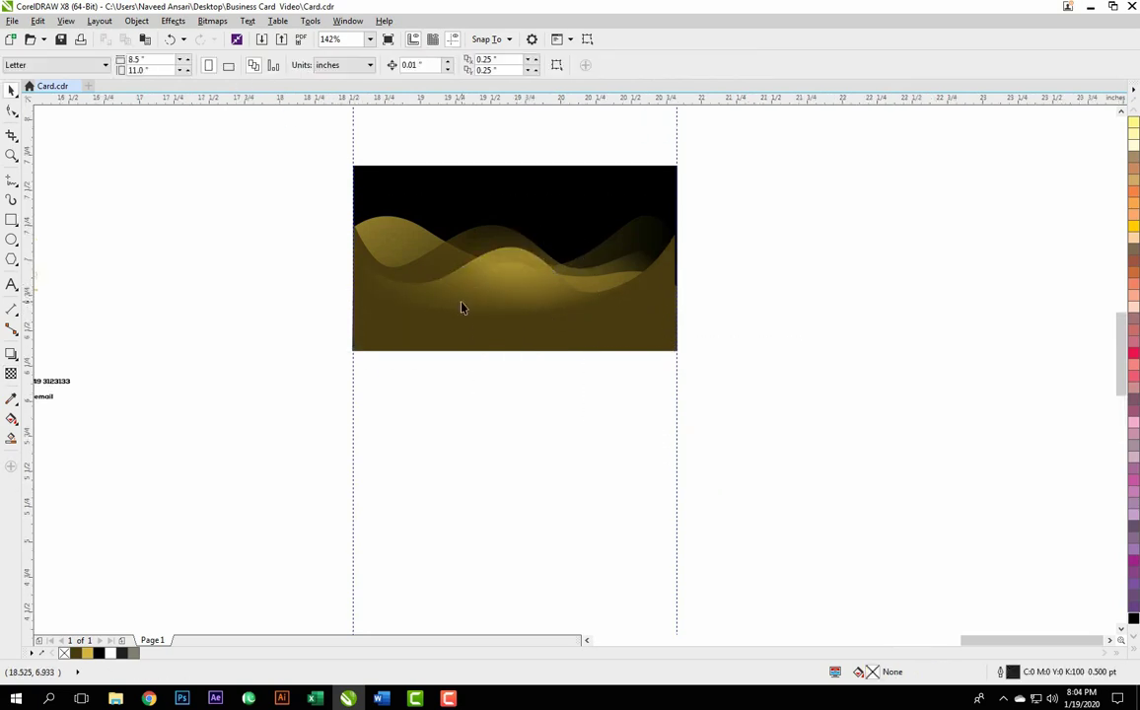
- Select all four waves and stretch them taller vertically
{"action": "scroll", "coordinate": [464, 308], "scroll_direction": "up", "scroll_amount": 2}
{"action": "key", "text": "ctrl+a"}
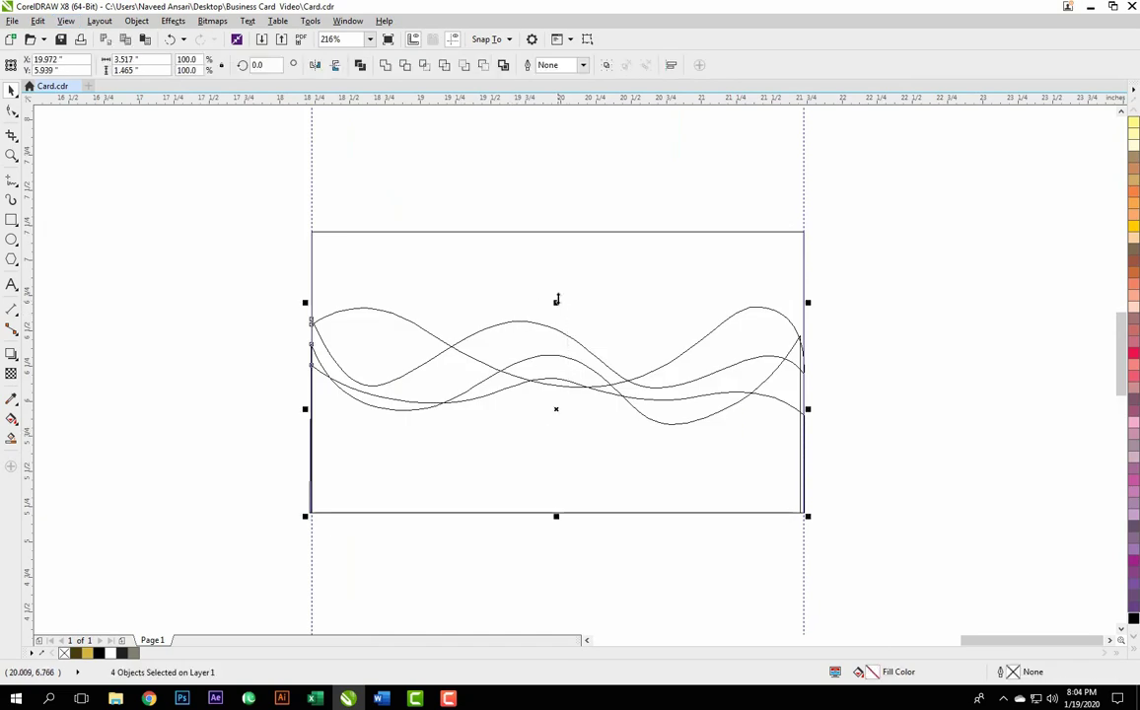
{"action": "left_click_drag", "start_coordinate": [550, 338], "coordinate": [548, 365]}
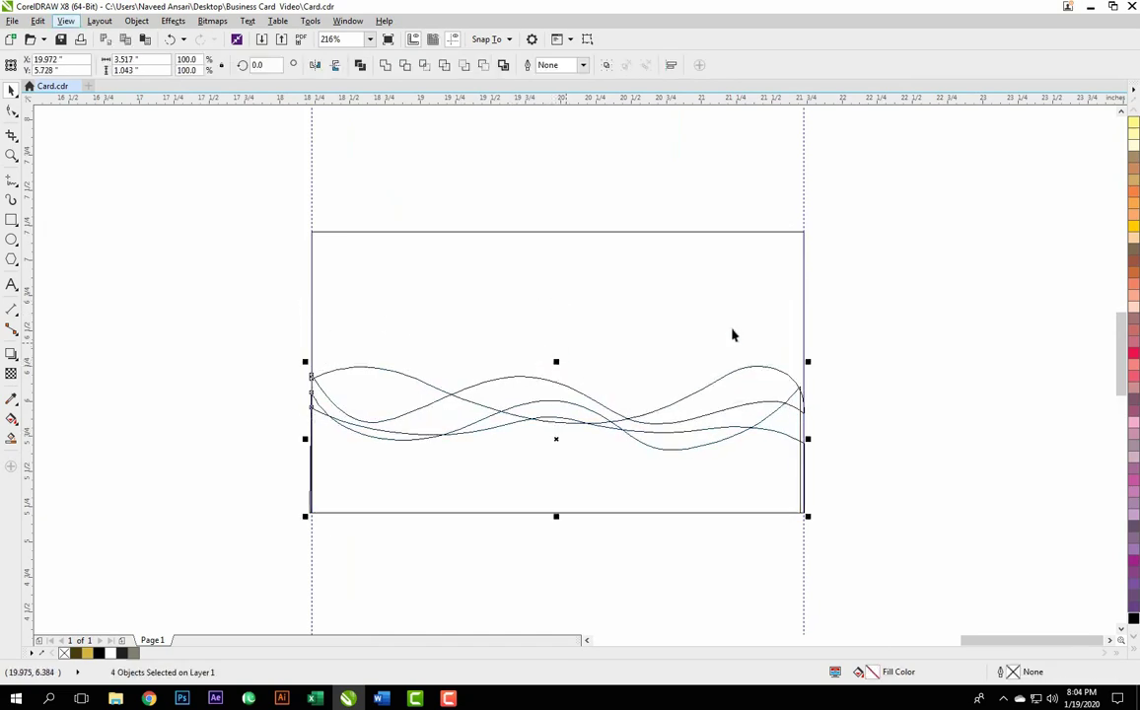
{"action": "left_click_drag", "start_coordinate": [331, 241], "coordinate": [730, 517]}
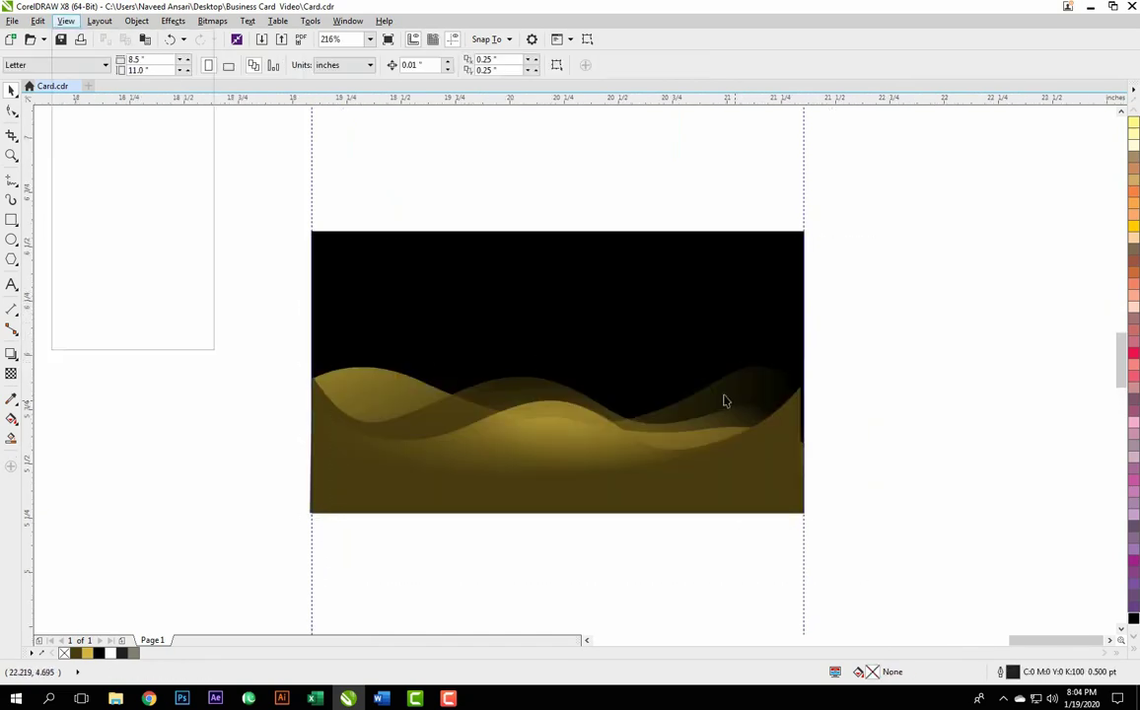
{"action": "key", "text": "ctrl+a"}
{"action": "left_click_drag", "start_coordinate": [505, 296], "coordinate": [526, 274]}
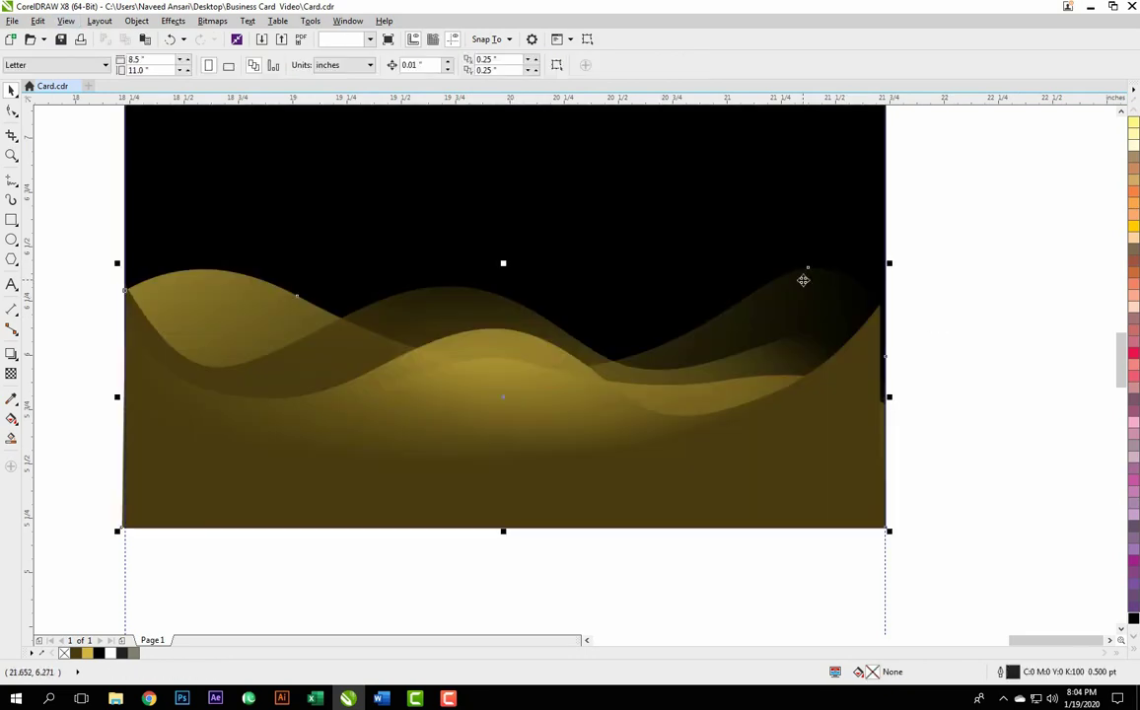
- Draw a new diagonal linear transparency fade across a gold wave
{"action": "left_click", "coordinate": [11, 373]}
{"action": "mouse_move", "coordinate": [656, 343]}
{"action": "left_mouse_down"}
{"action": "mouse_move", "coordinate": [745, 278]}
{"action": "mouse_move", "coordinate": [477, 421]}
{"action": "left_mouse_up"}
{"action": "scroll", "coordinate": [731, 322], "scroll_direction": "down", "scroll_amount": 2}
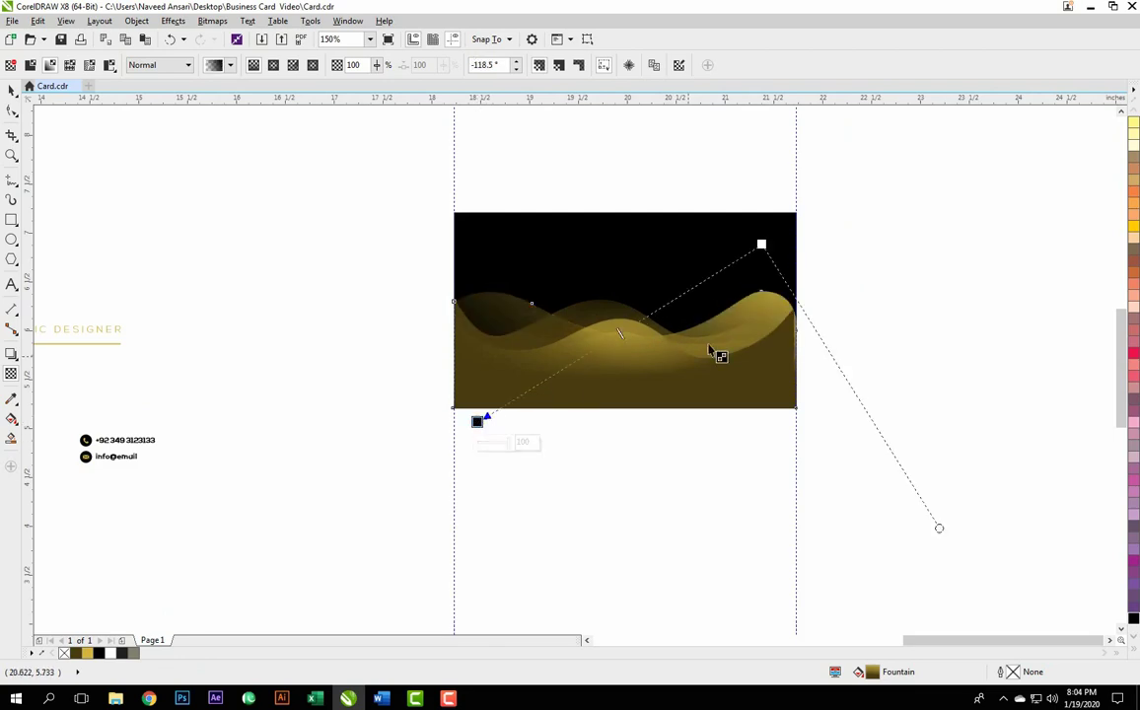
- Re-angle the wave's fade to about −129.9°, undoing a stray fade on the black background
{"action": "left_click_drag", "start_coordinate": [477, 421], "coordinate": [428, 347]}
{"action": "left_click_drag", "start_coordinate": [583, 374], "coordinate": [879, 331]}
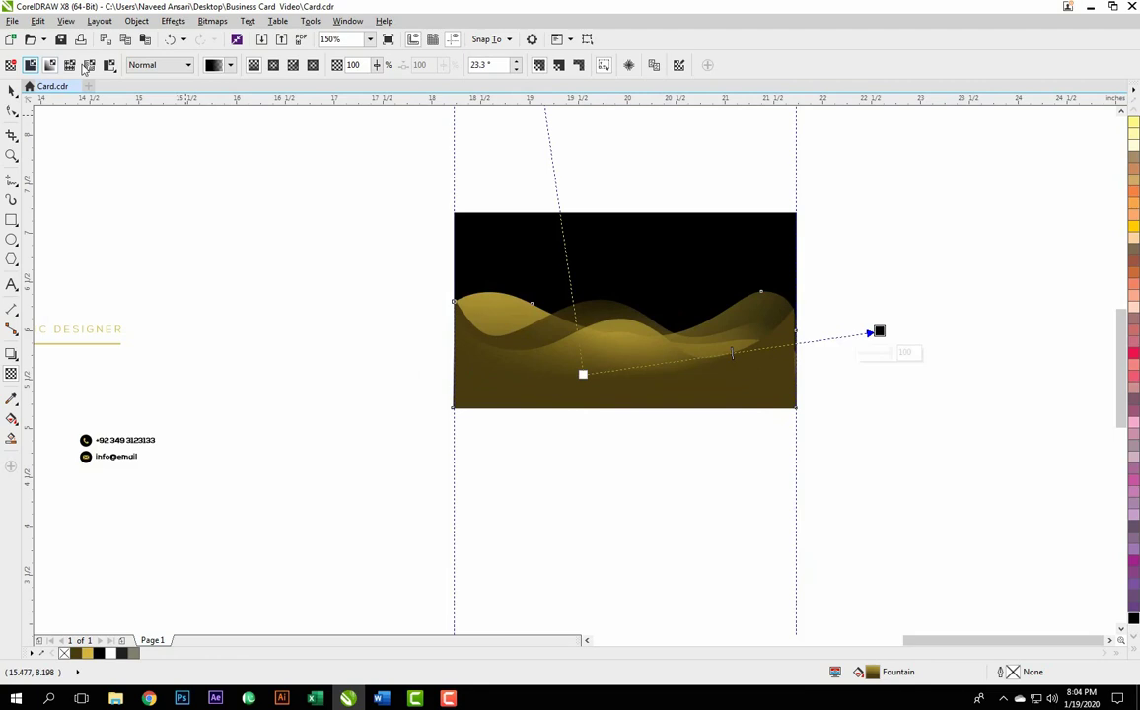
{"action": "mouse_move", "coordinate": [676, 314]}
{"action": "left_mouse_down"}
{"action": "mouse_move", "coordinate": [495, 400]}
{"action": "mouse_move", "coordinate": [469, 392]}
{"action": "left_mouse_up"}
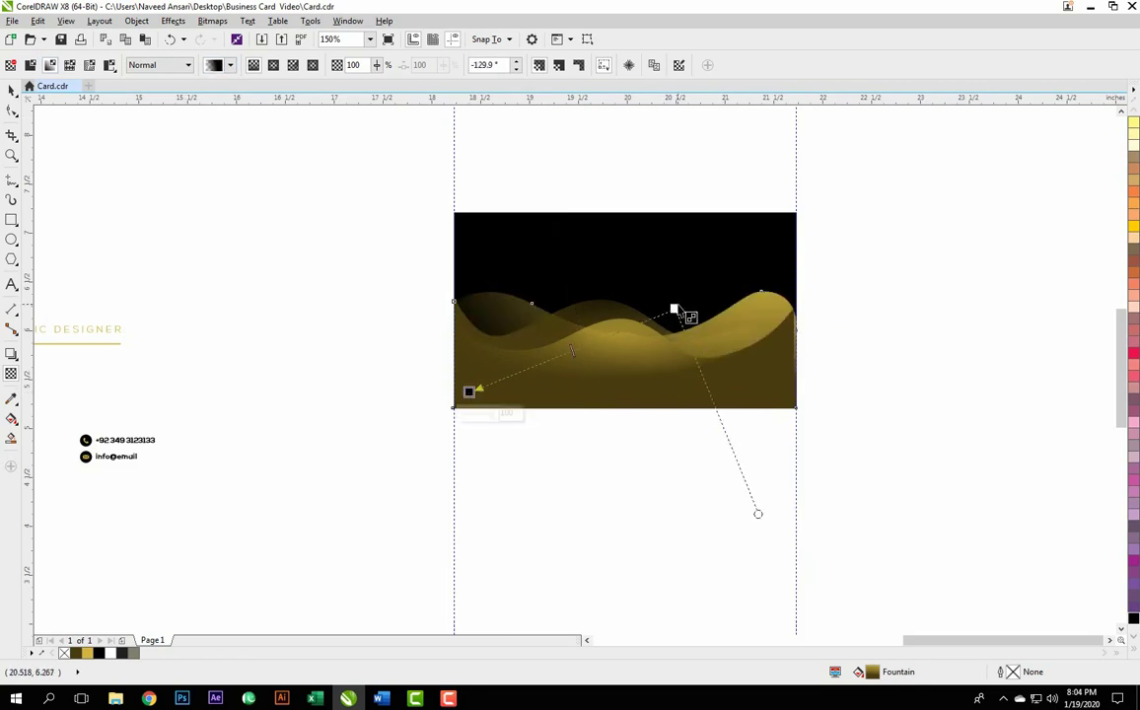
{"action": "left_click", "coordinate": [682, 324]}
{"action": "left_click_drag", "start_coordinate": [659, 310], "coordinate": [364, 278]}
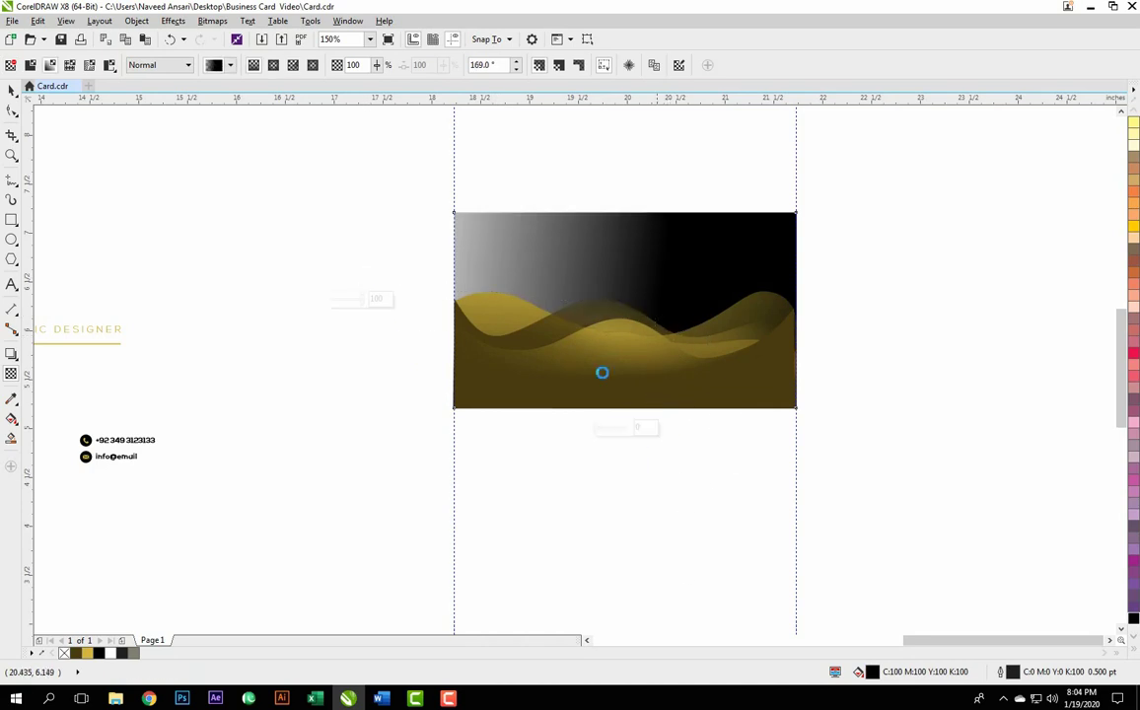
{"action": "key", "text": "ctrl+z"}
{"action": "left_click", "coordinate": [592, 389]}
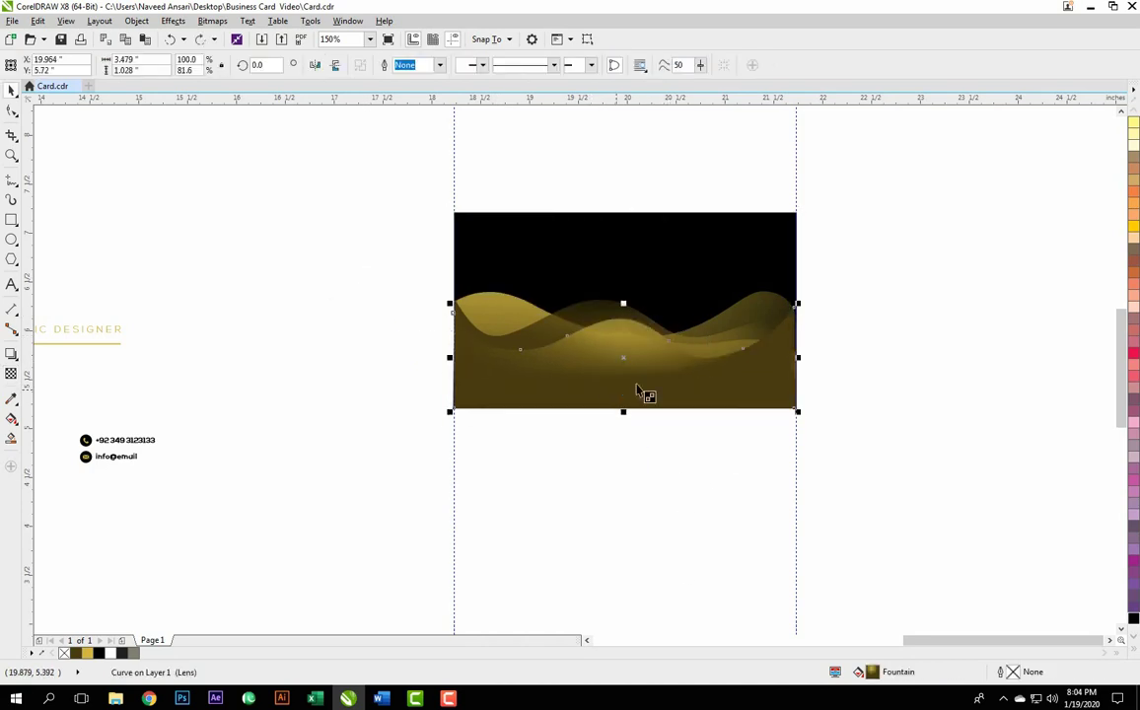
{"action": "key", "text": "space"}
{"action": "key", "text": "space"}
{"action": "scroll", "coordinate": [834, 346], "scroll_direction": "down", "scroll_amount": 2}
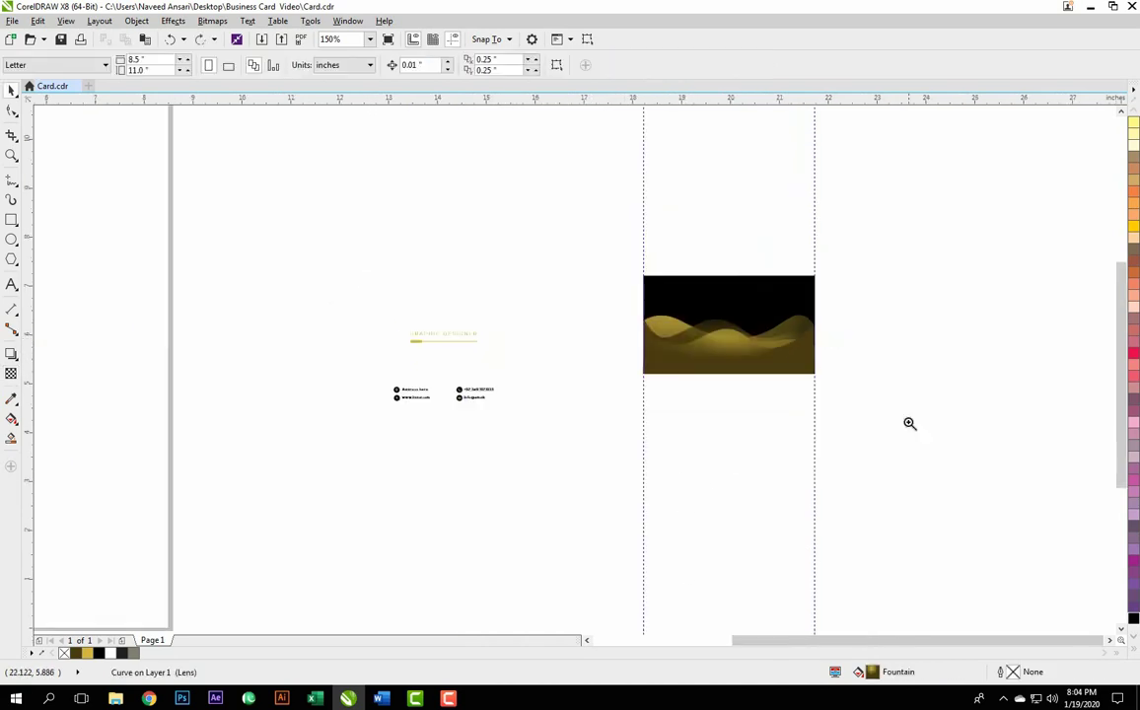
- Give another gold wave a fountain fade, then switch it to Uniform transparency at 50
{"action": "scroll", "coordinate": [748, 413], "scroll_direction": "up", "scroll_amount": 2}
{"action": "left_click", "coordinate": [614, 361]}
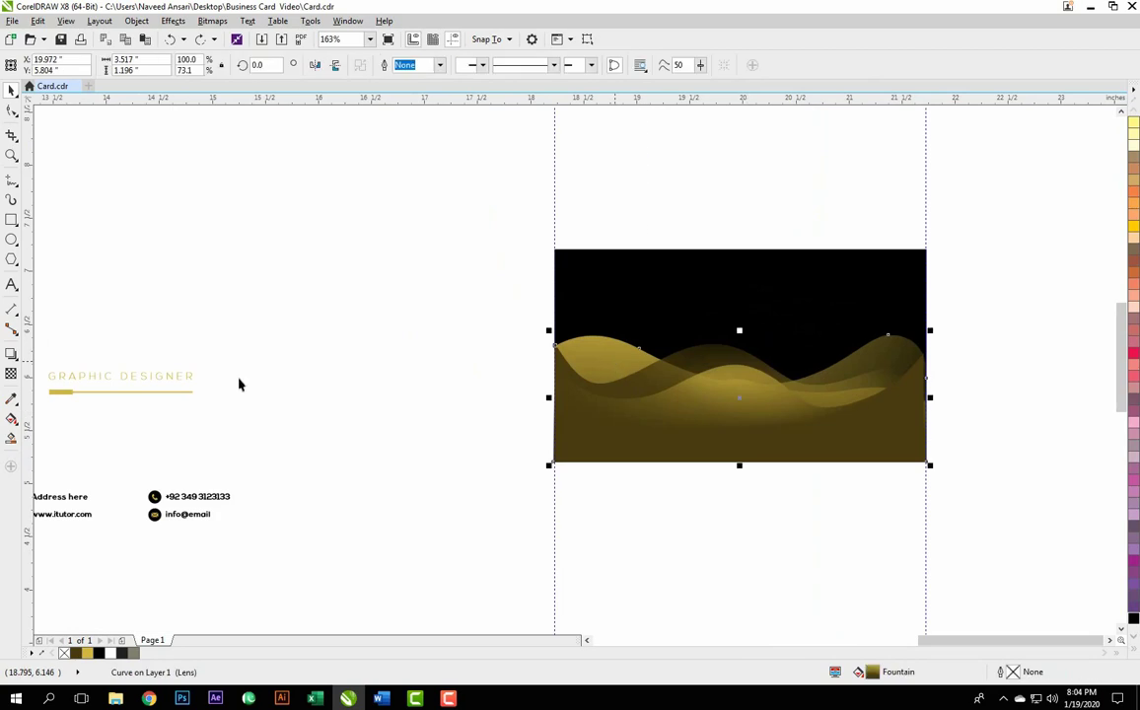
{"action": "left_click", "coordinate": [10, 374]}
{"action": "mouse_move", "coordinate": [525, 307]}
{"action": "left_mouse_down"}
{"action": "mouse_move", "coordinate": [724, 481]}
{"action": "mouse_move", "coordinate": [929, 349]}
{"action": "left_mouse_up"}
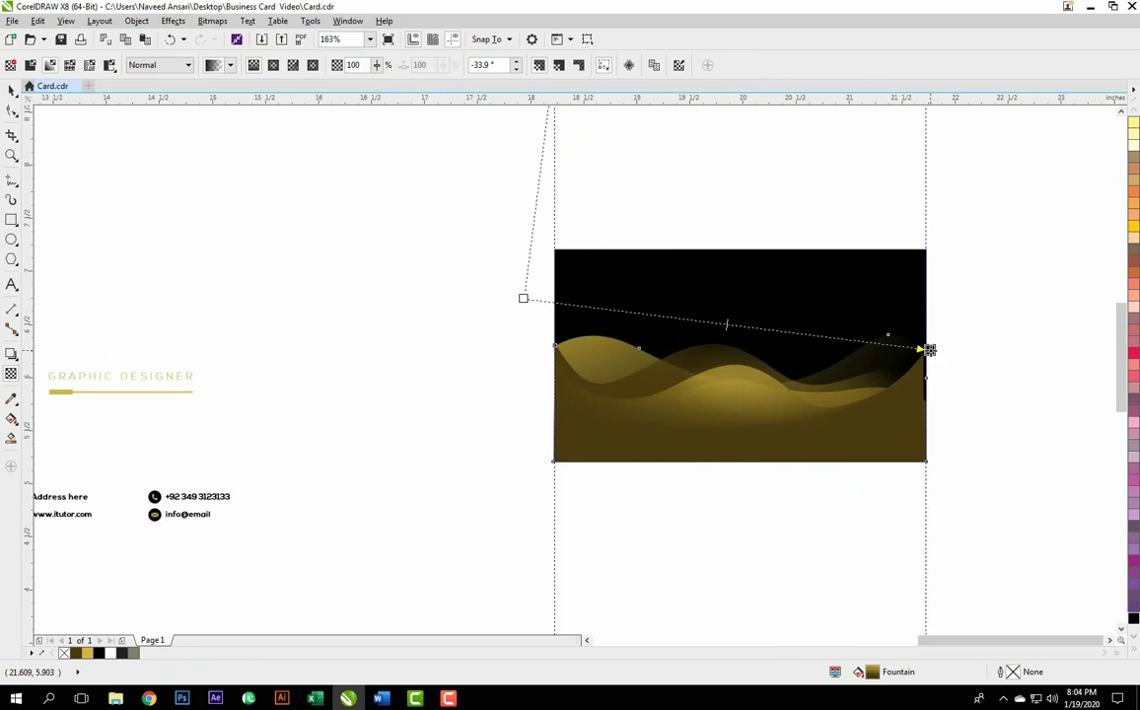
{"action": "mouse_move", "coordinate": [523, 298]}
{"action": "left_mouse_down"}
{"action": "mouse_move", "coordinate": [444, 272]}
{"action": "mouse_move", "coordinate": [385, 322]}
{"action": "left_mouse_up"}
{"action": "left_click", "coordinate": [30, 65]}
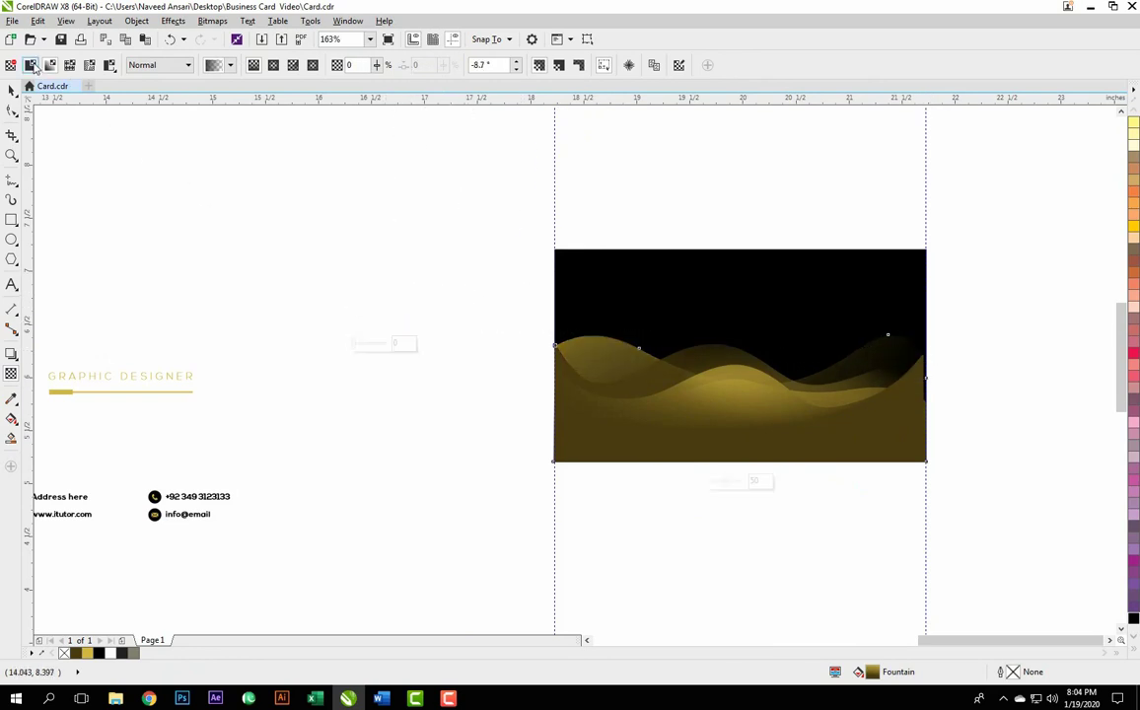
{"action": "key", "text": "space"}
{"action": "left_click", "coordinate": [390, 301]}
- Try a transparency fade on another wave, then undo it
{"action": "left_click", "coordinate": [848, 380]}
{"action": "left_click", "coordinate": [843, 376]}
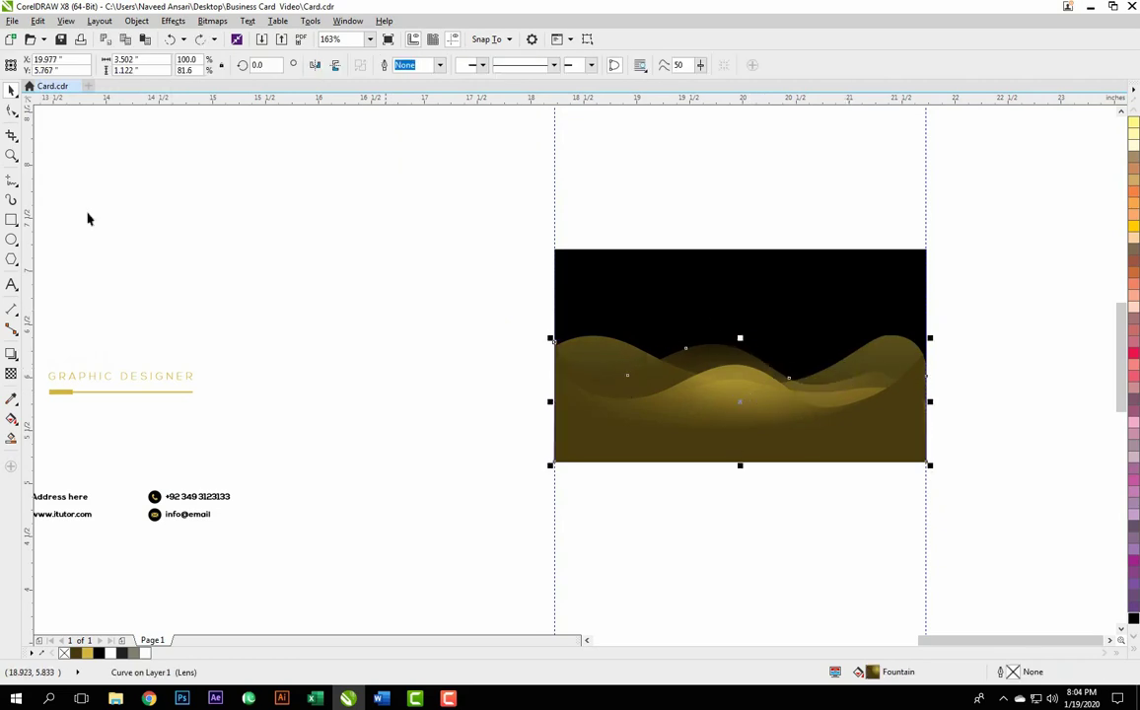
{"action": "left_click", "coordinate": [10, 375]}
{"action": "mouse_move", "coordinate": [742, 204]}
{"action": "left_mouse_down"}
{"action": "mouse_move", "coordinate": [750, 536]}
{"action": "mouse_move", "coordinate": [632, 361]}
{"action": "left_mouse_up"}
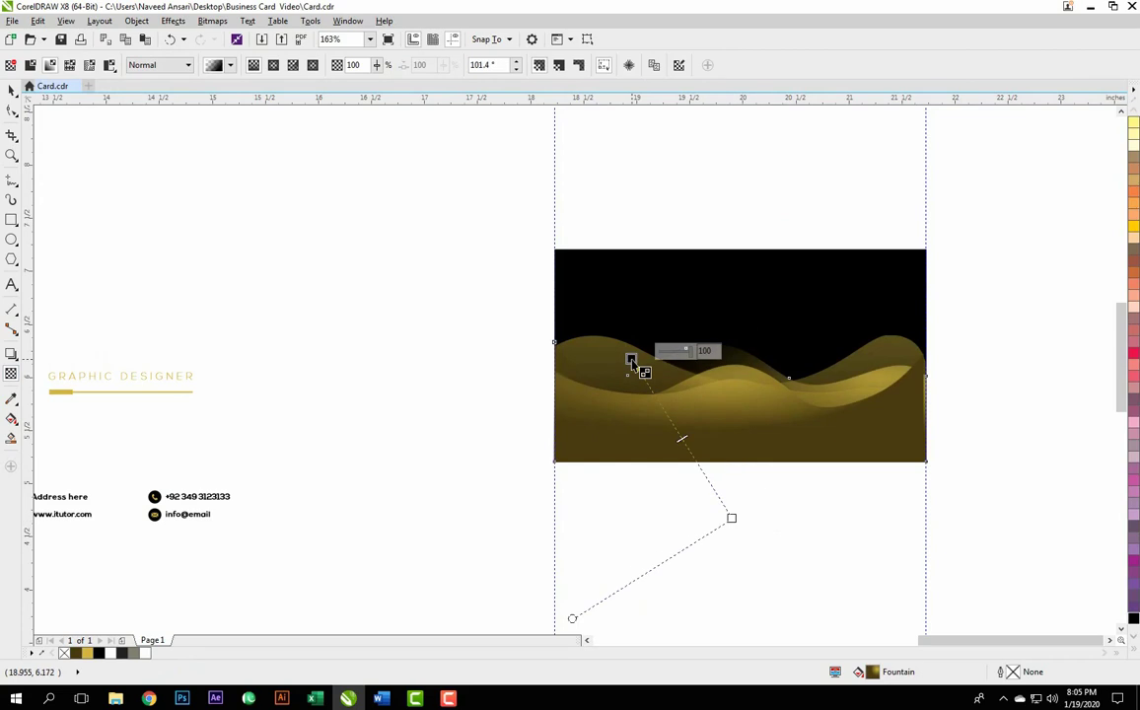
{"action": "key", "text": "ctrl+z"}
{"action": "key", "text": "space"}
{"action": "left_click", "coordinate": [966, 498]}
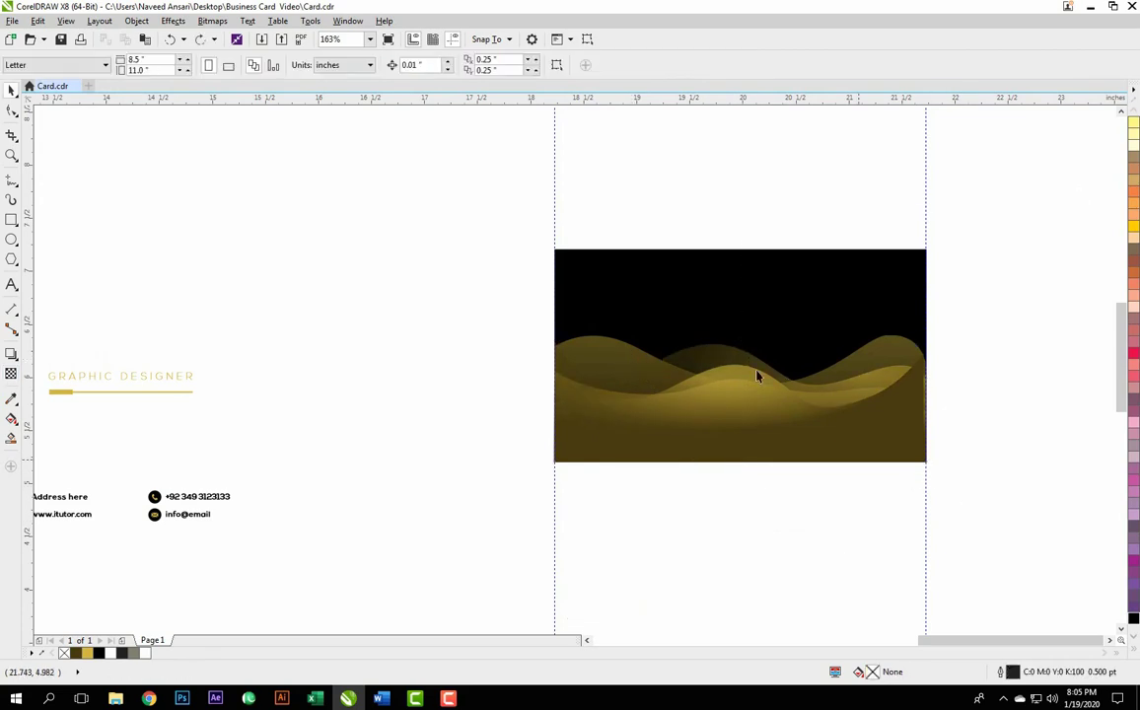
{"action": "scroll", "coordinate": [756, 370], "scroll_direction": "down", "scroll_amount": 3}
{"action": "scroll", "coordinate": [715, 394], "scroll_direction": "up", "scroll_amount": 2}
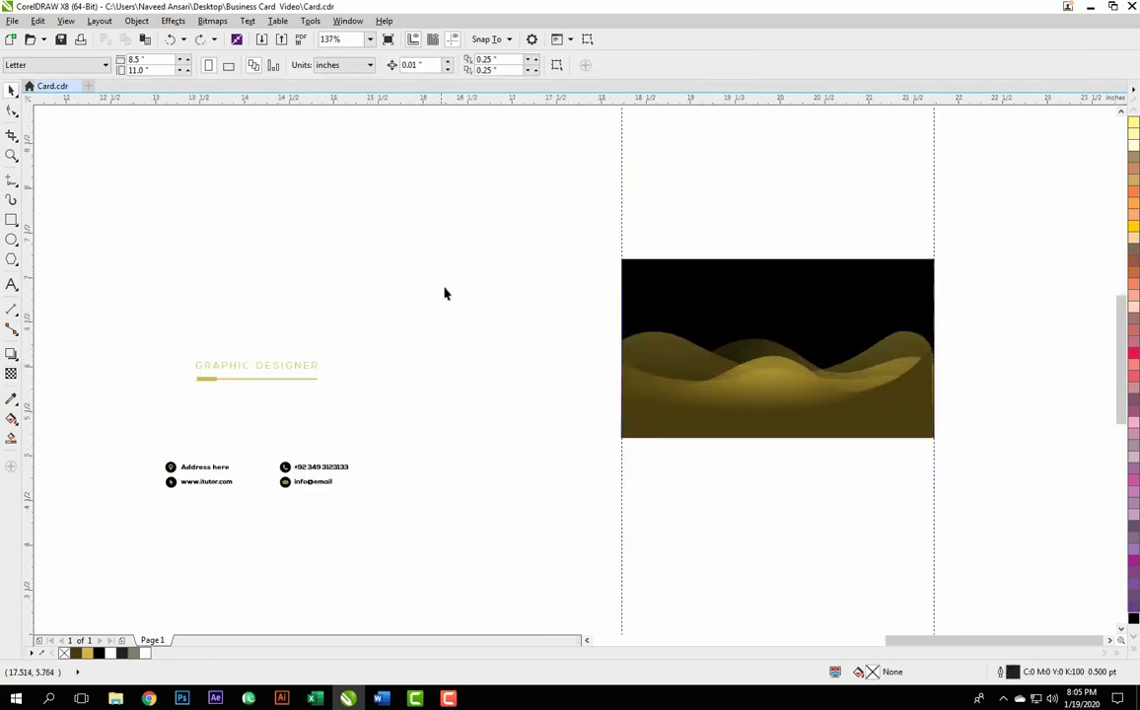
- Group the name, GRAPHIC DESIGNER title and gold underline and place them on the card's top half
{"action": "left_click_drag", "start_coordinate": [130, 438], "coordinate": [129, 434]}
{"action": "mouse_move", "coordinate": [232, 365]}
{"action": "left_mouse_down"}
{"action": "mouse_move", "coordinate": [779, 311]}
{"action": "mouse_move", "coordinate": [744, 313]}
{"action": "left_mouse_up"}
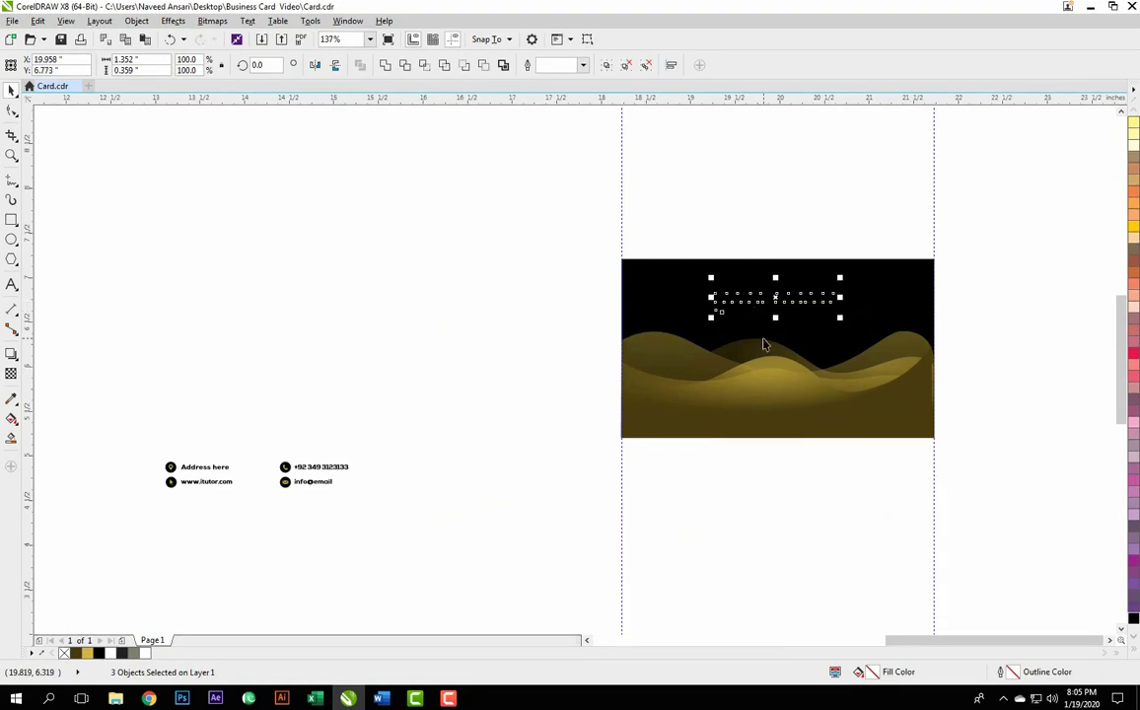
{"action": "key", "text": "ctrl+g"}
{"action": "scroll", "coordinate": [900, 390], "scroll_direction": "up", "scroll_amount": 2}
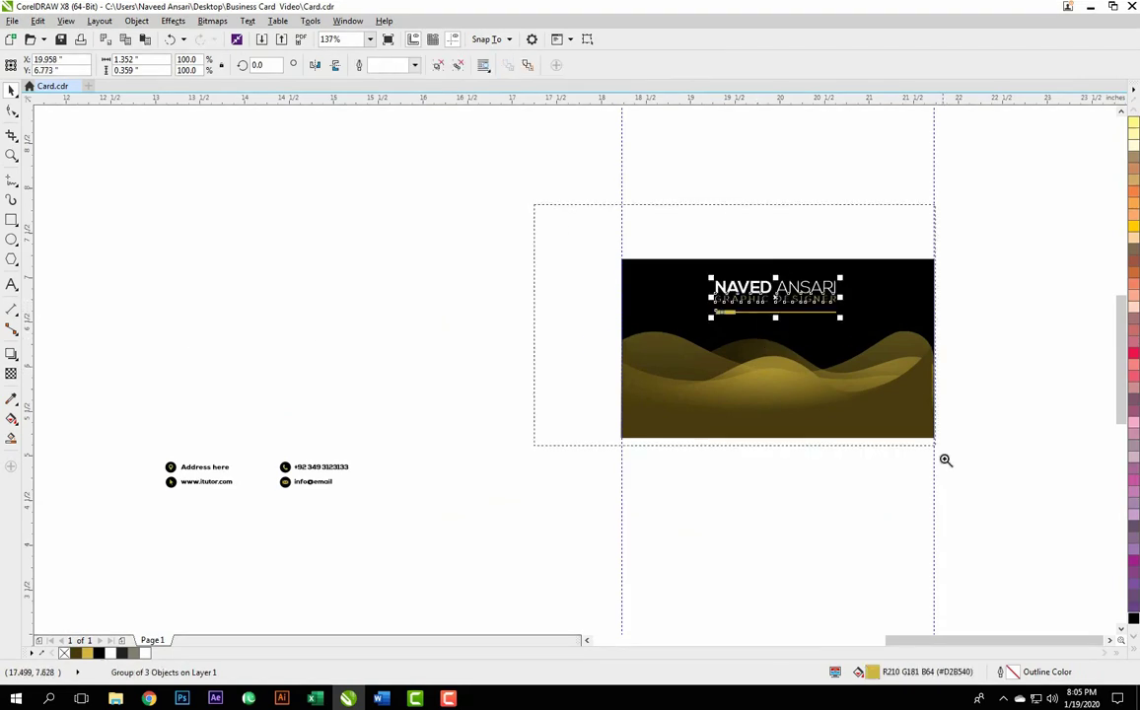
{"action": "left_click", "coordinate": [775, 167]}
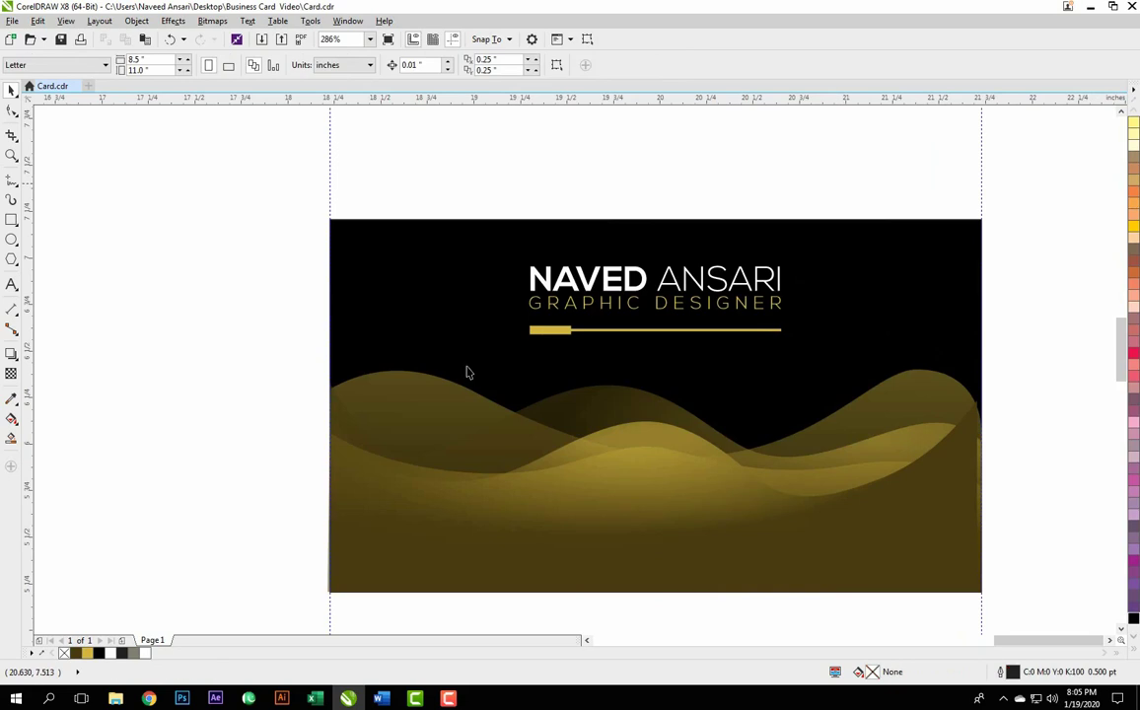
{"action": "left_click_drag", "start_coordinate": [558, 303], "coordinate": [558, 312]}
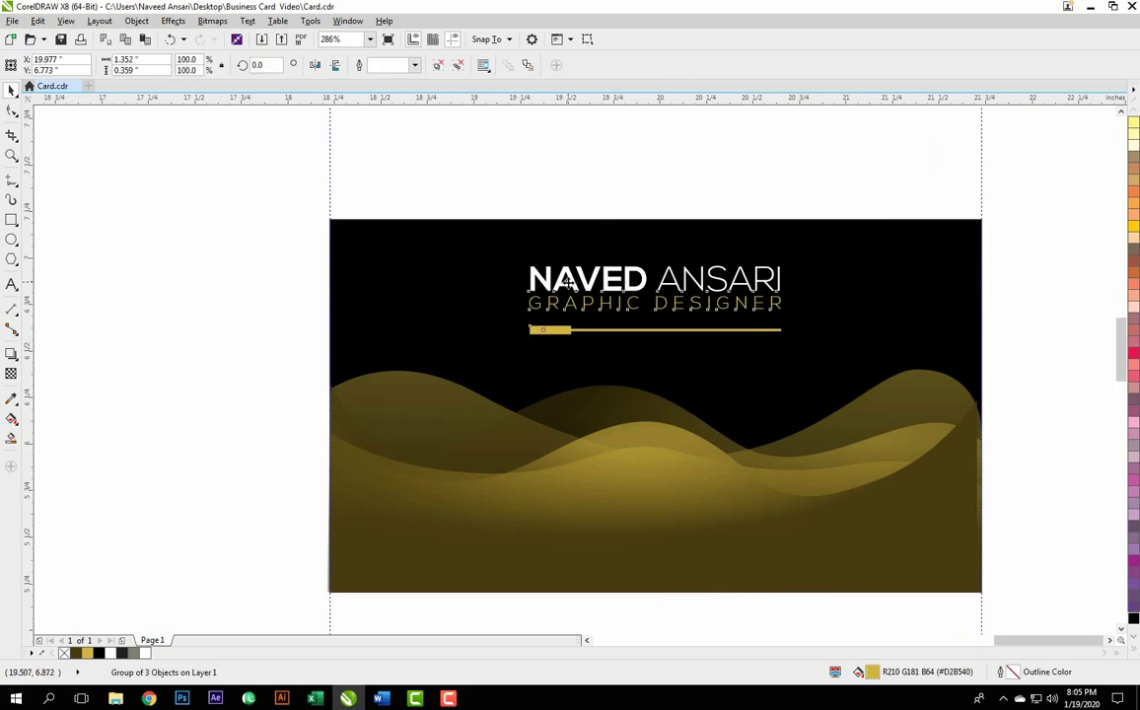
- In wireframe view, squash the wave group vertically so it sits lower
{"action": "key", "text": "shift+F9"}
{"action": "left_click", "coordinate": [630, 372]}
{"action": "left_click_drag", "start_coordinate": [655, 366], "coordinate": [643, 405]}
{"action": "left_click", "coordinate": [343, 280]}
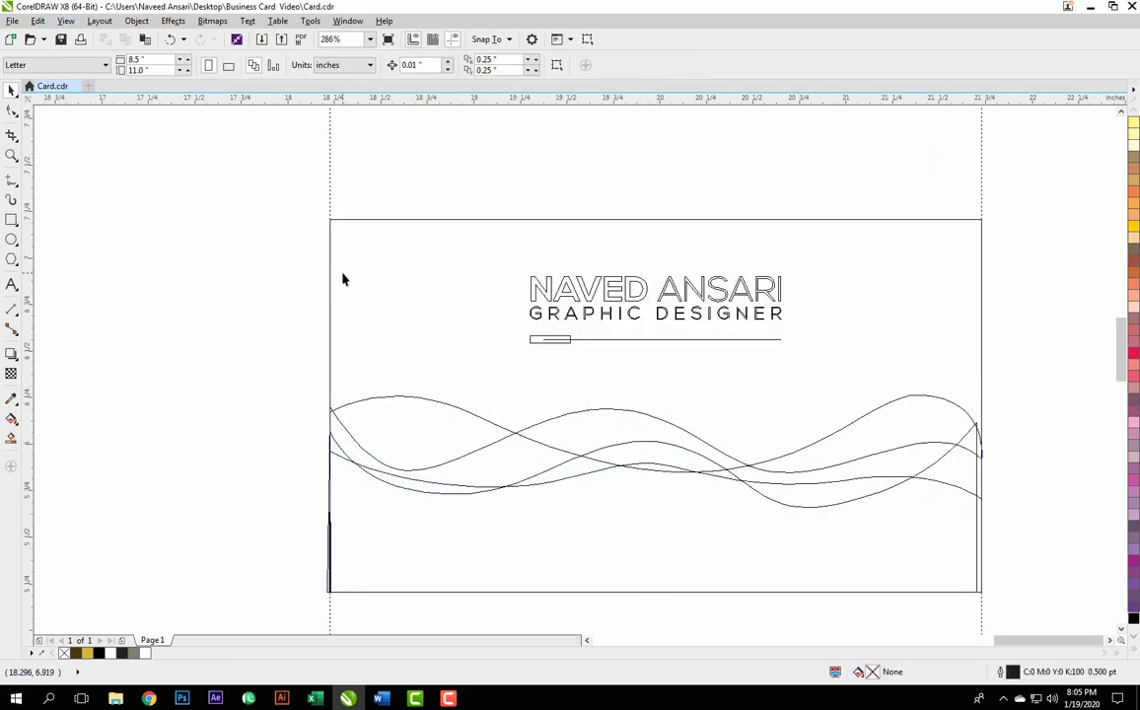
{"action": "key", "text": "shift+F9"}
{"action": "scroll", "coordinate": [486, 268], "scroll_direction": "down", "scroll_amount": 3}
{"action": "scroll", "coordinate": [650, 272], "scroll_direction": "down", "scroll_amount": 3}
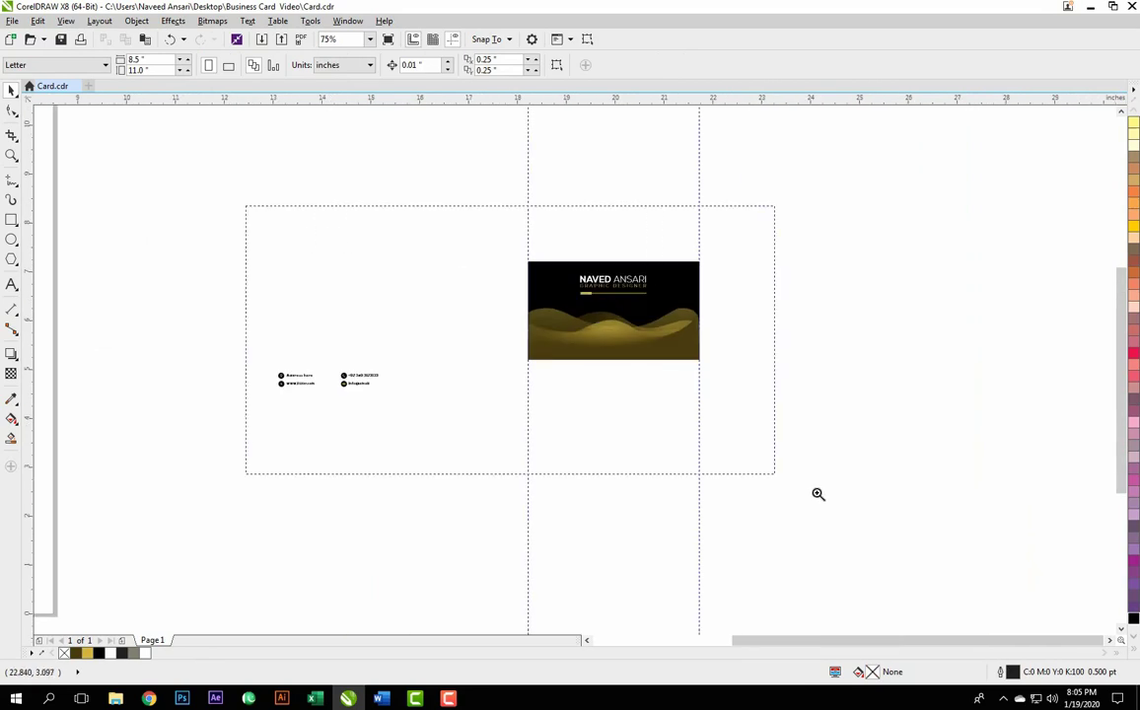
- Move the contact details group with icons onto the card's lower part
{"action": "scroll", "coordinate": [408, 364], "scroll_direction": "up", "scroll_amount": 3}
{"action": "left_click_drag", "start_coordinate": [446, 336], "coordinate": [76, 465]}
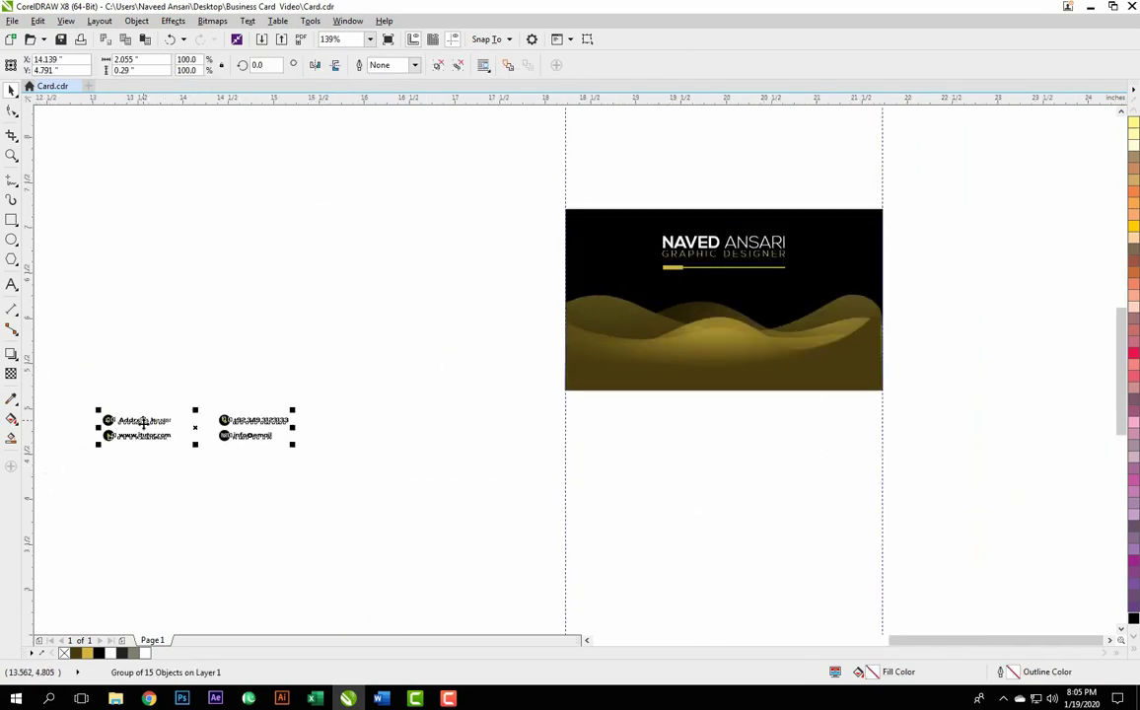
{"action": "left_click_drag", "start_coordinate": [408, 428], "coordinate": [616, 330]}
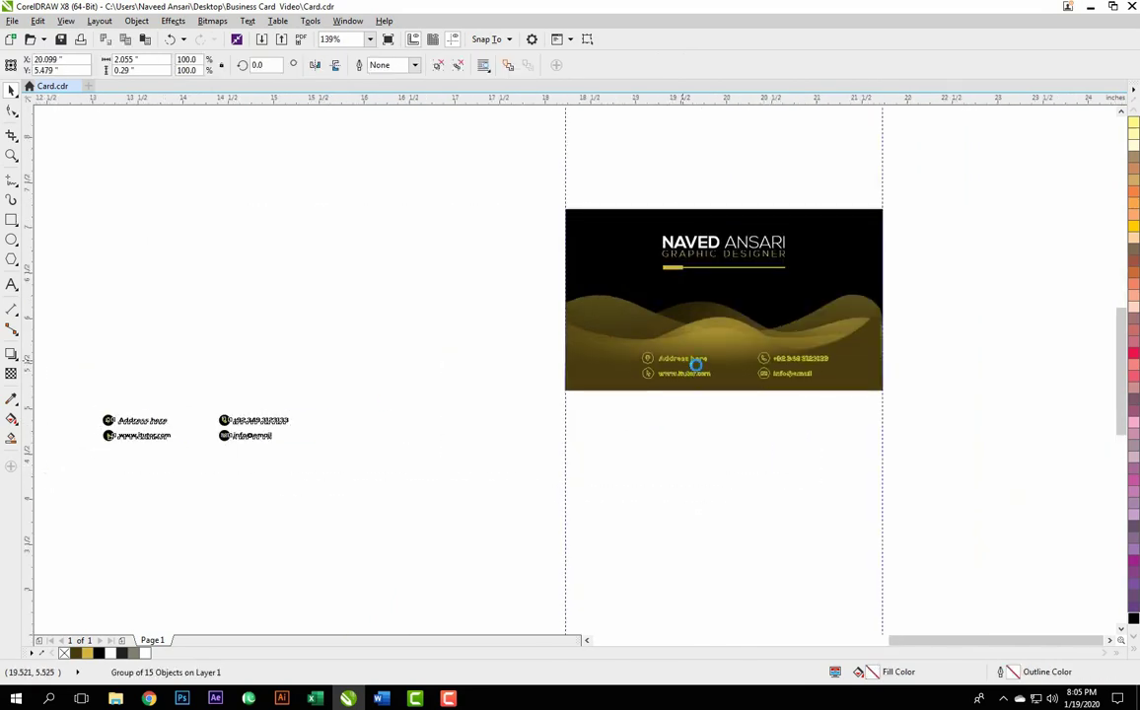
{"action": "left_click", "coordinate": [918, 396]}
{"action": "left_click_drag", "start_coordinate": [916, 462], "coordinate": [618, 347]}
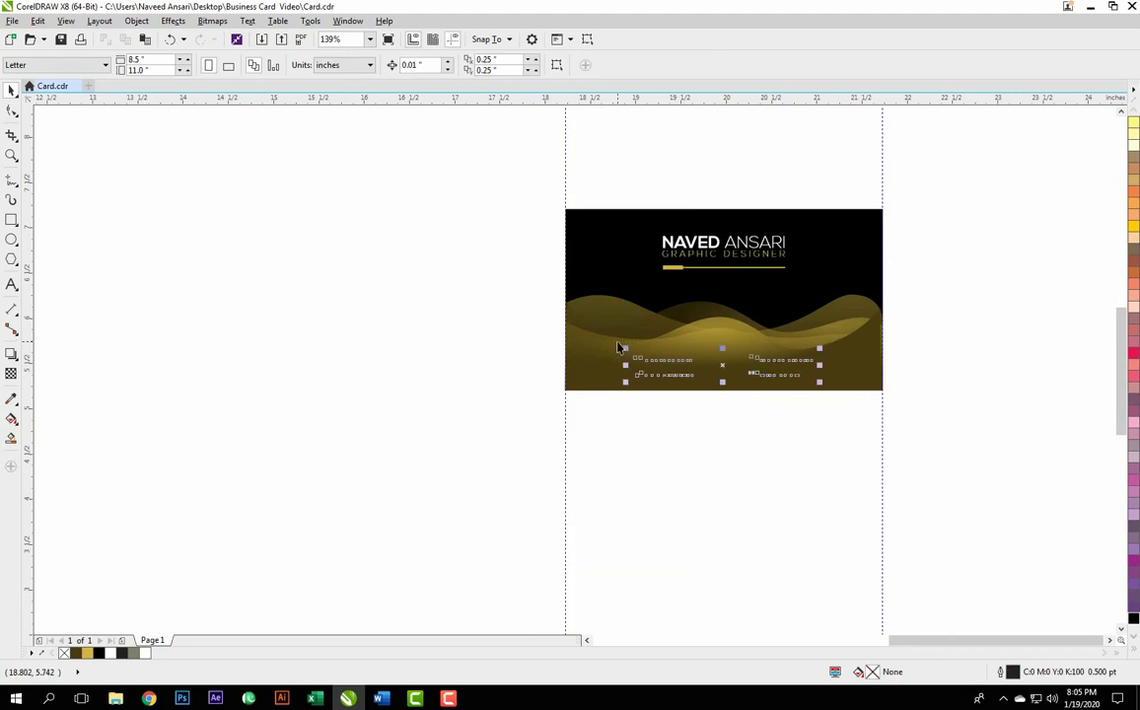
{"action": "left_click", "coordinate": [491, 341]}
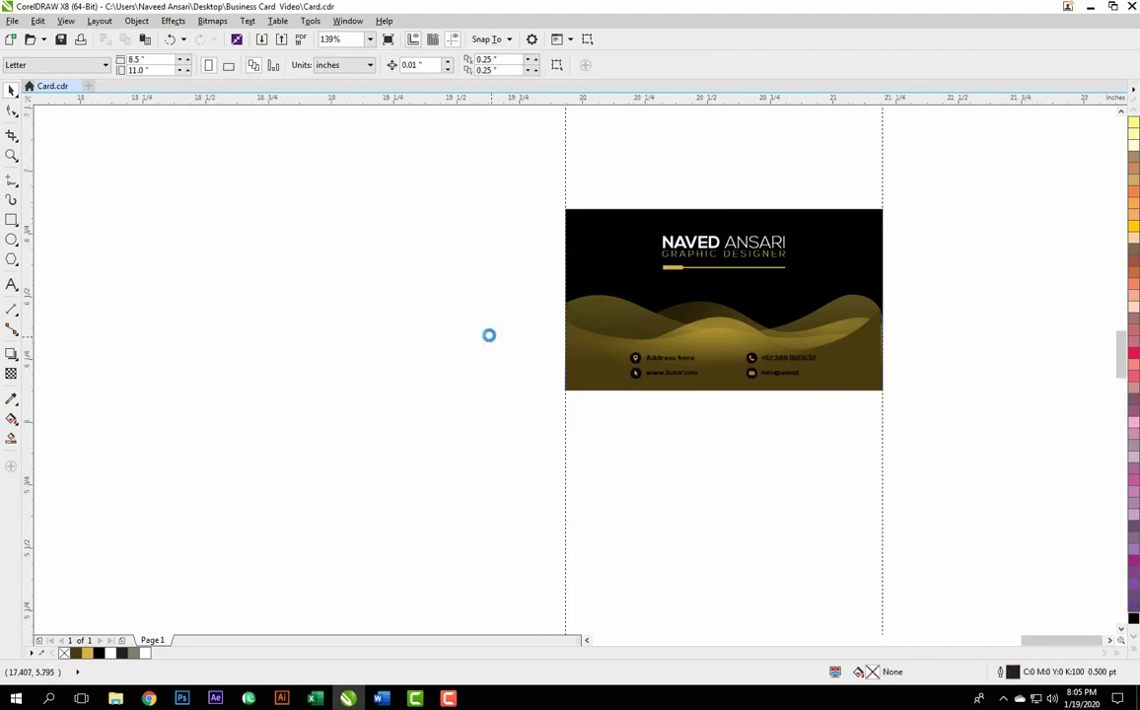
- Review the finished card fitted to the window, then minimize CorelDRAW to the desktop
{"action": "key", "text": "F4"}
{"action": "scroll", "coordinate": [450, 325], "scroll_direction": "down", "scroll_amount": 3}
{"action": "left_click_drag", "start_coordinate": [232, 198], "coordinate": [806, 511]}
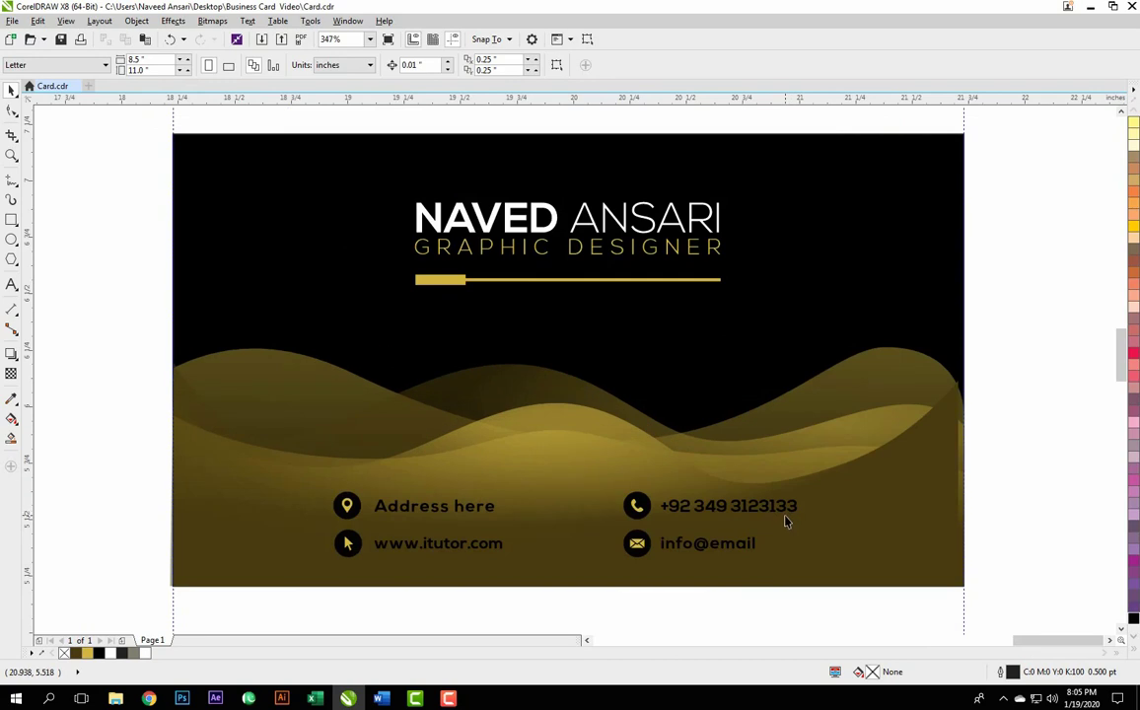
{"action": "left_click", "coordinate": [722, 481]}
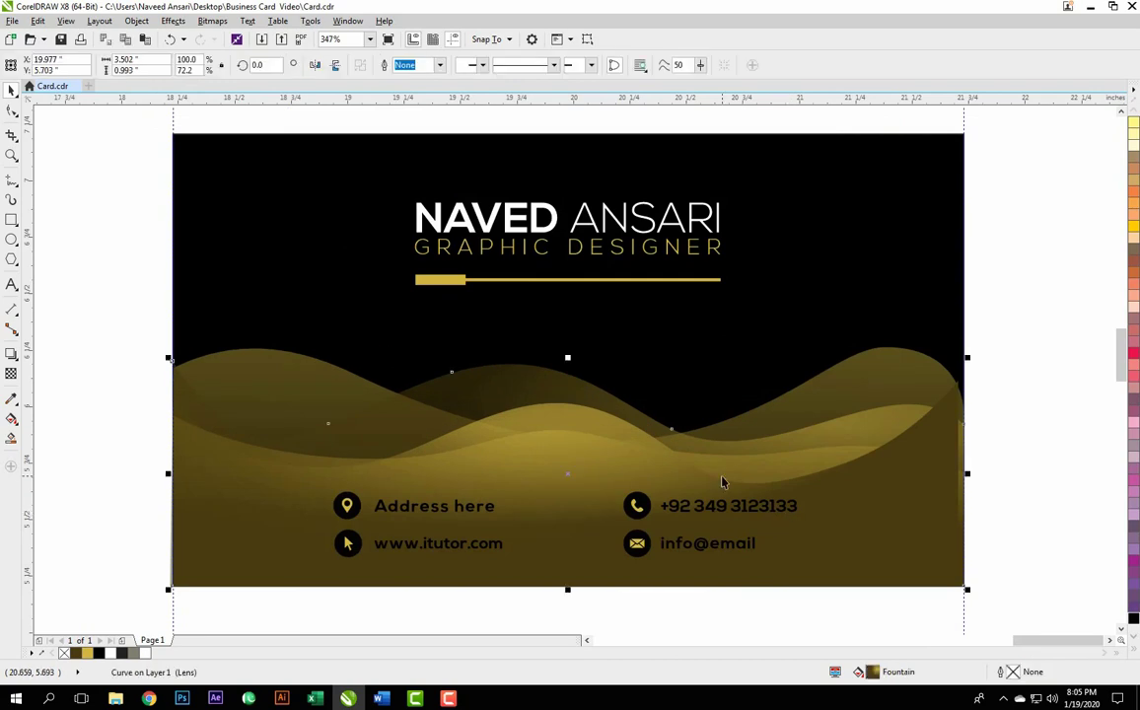
{"action": "key", "text": "ctrl+a"}
{"action": "key", "text": "F4"}
{"action": "left_click", "coordinate": [1037, 463]}
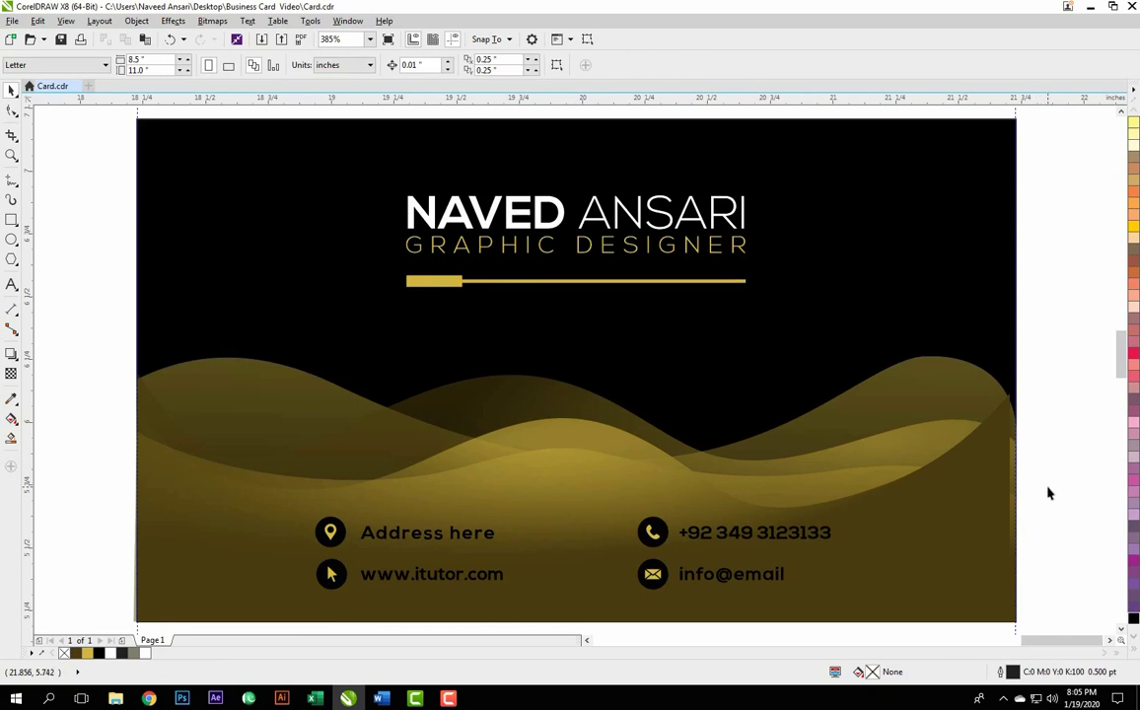
{"action": "left_click", "coordinate": [1090, 10]}
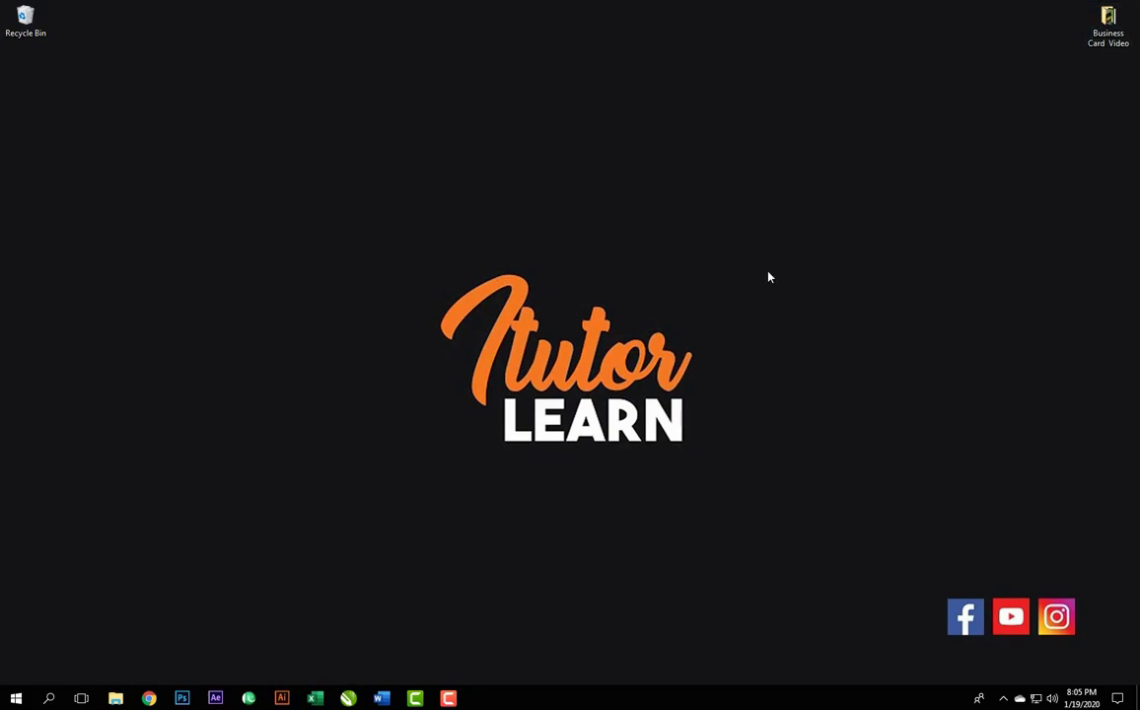